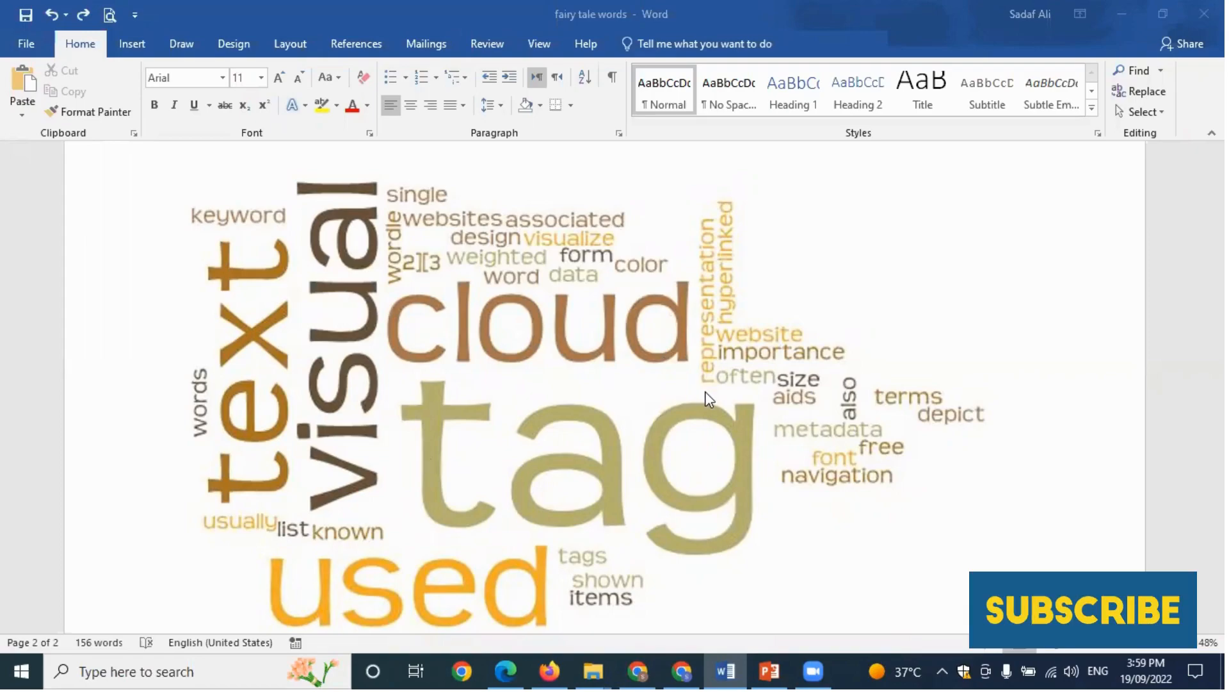
Customize the ribbon to enable the Developer main tab
scroll(813, 413, up, 10)
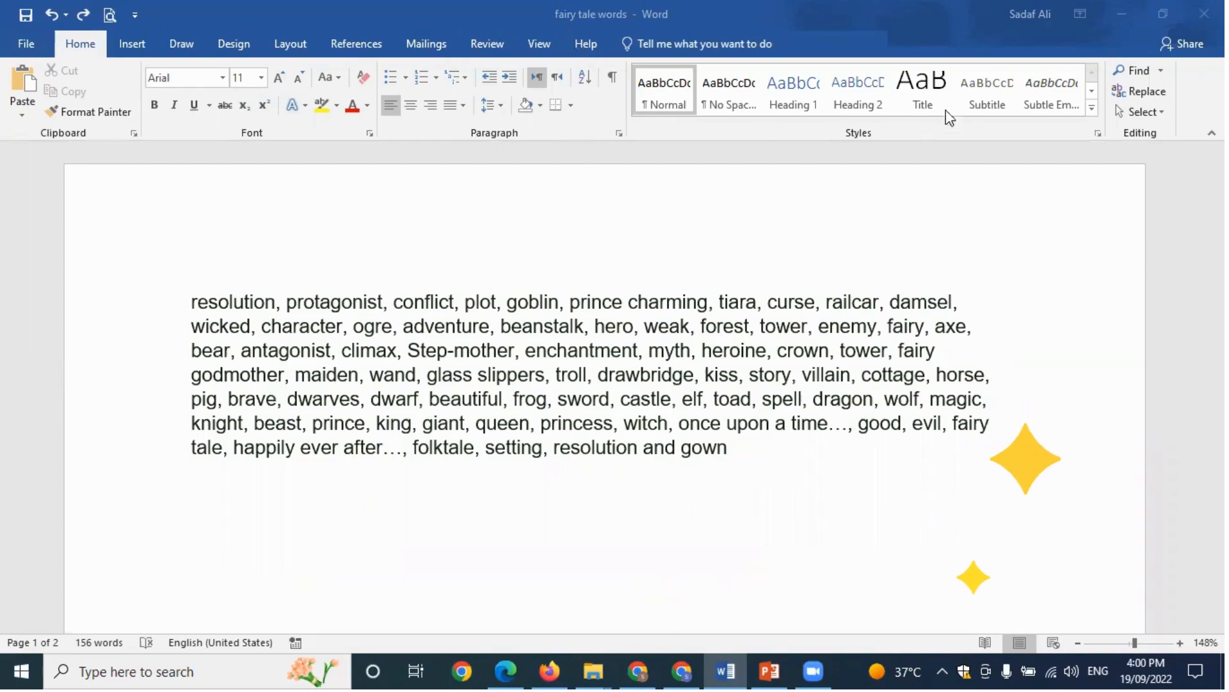
right_click(562, 131)
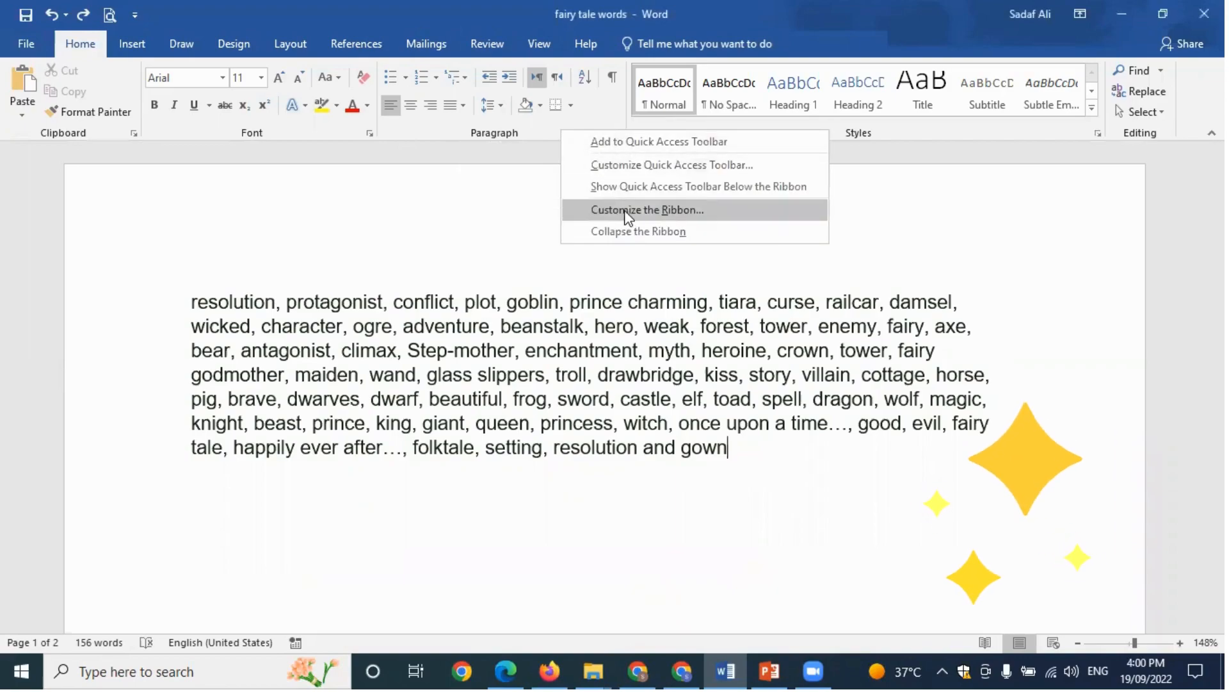
click(626, 216)
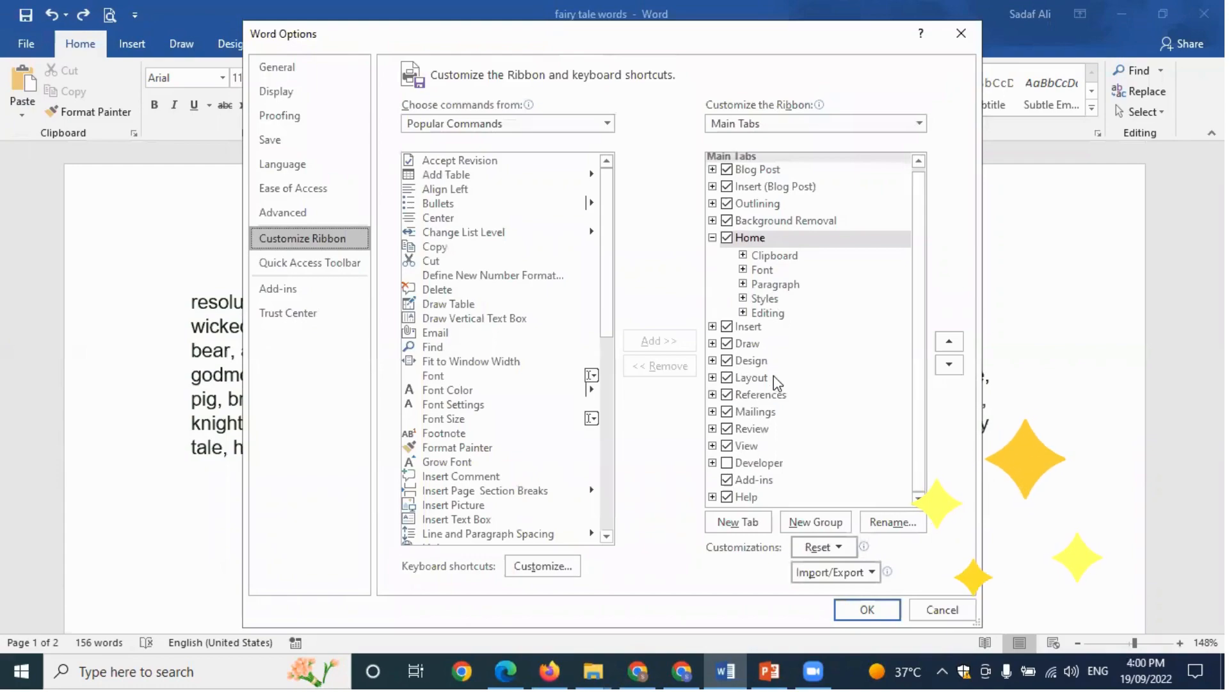
click(727, 462)
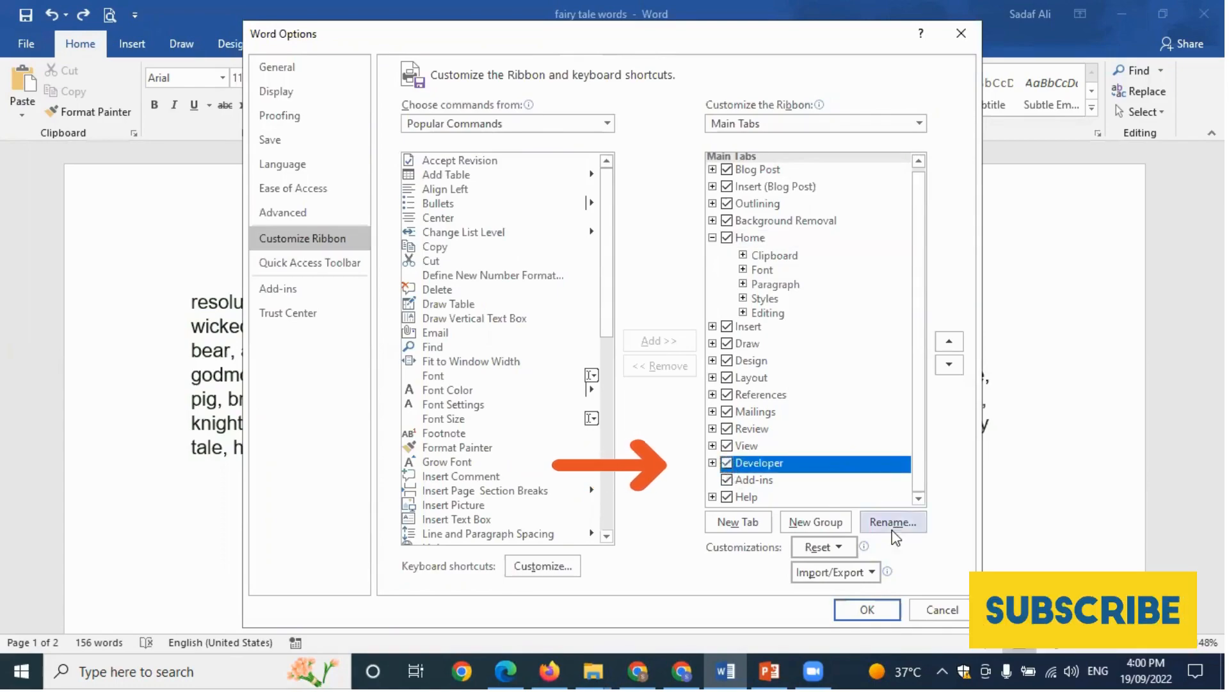
click(1050, 523)
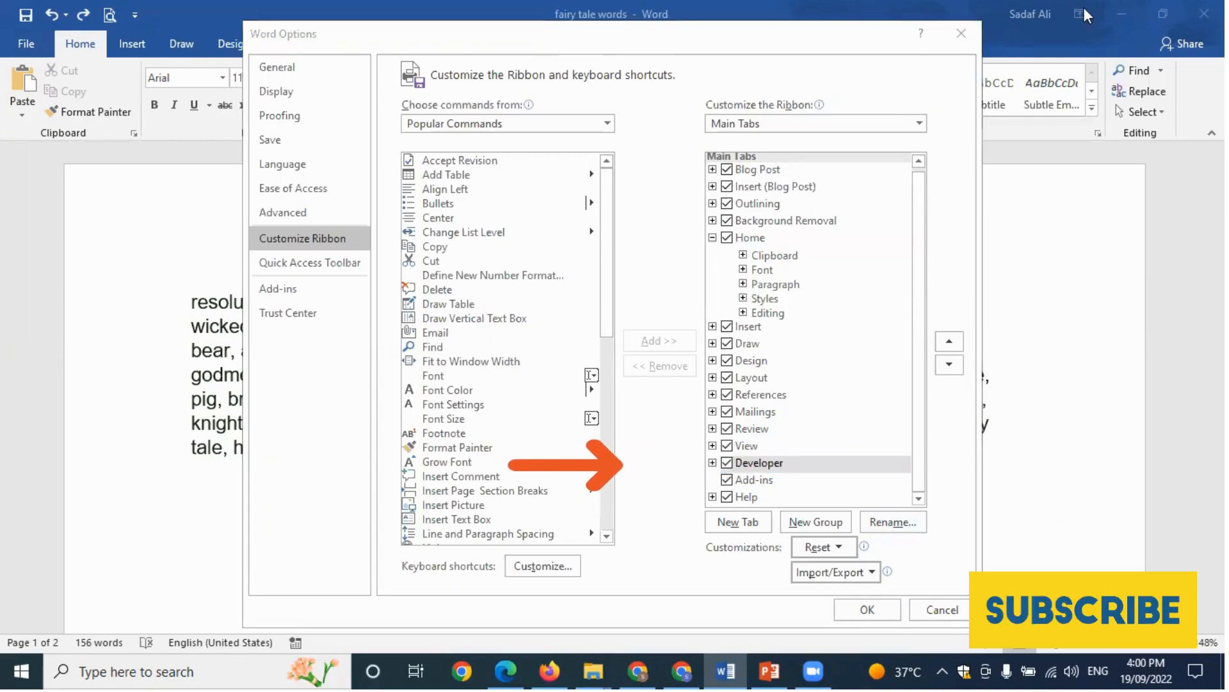
click(867, 609)
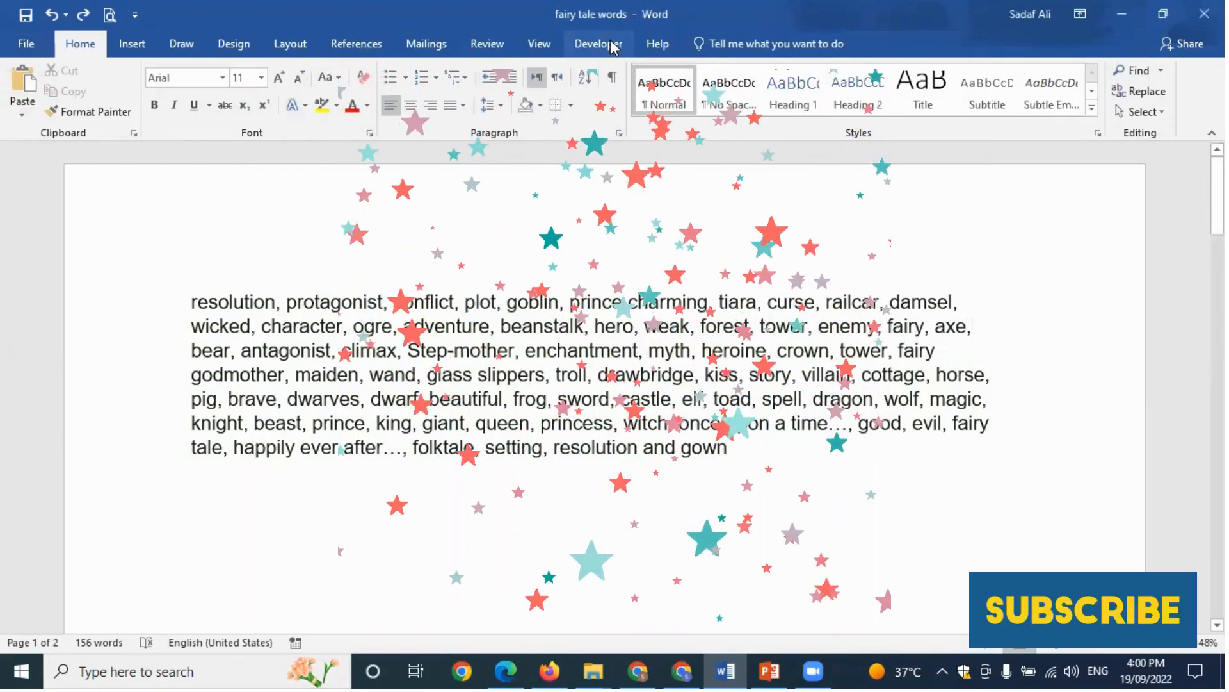
Search the Office Add-ins store for "word cloud" and add Pro Word Cloud, accepting its license terms
click(595, 45)
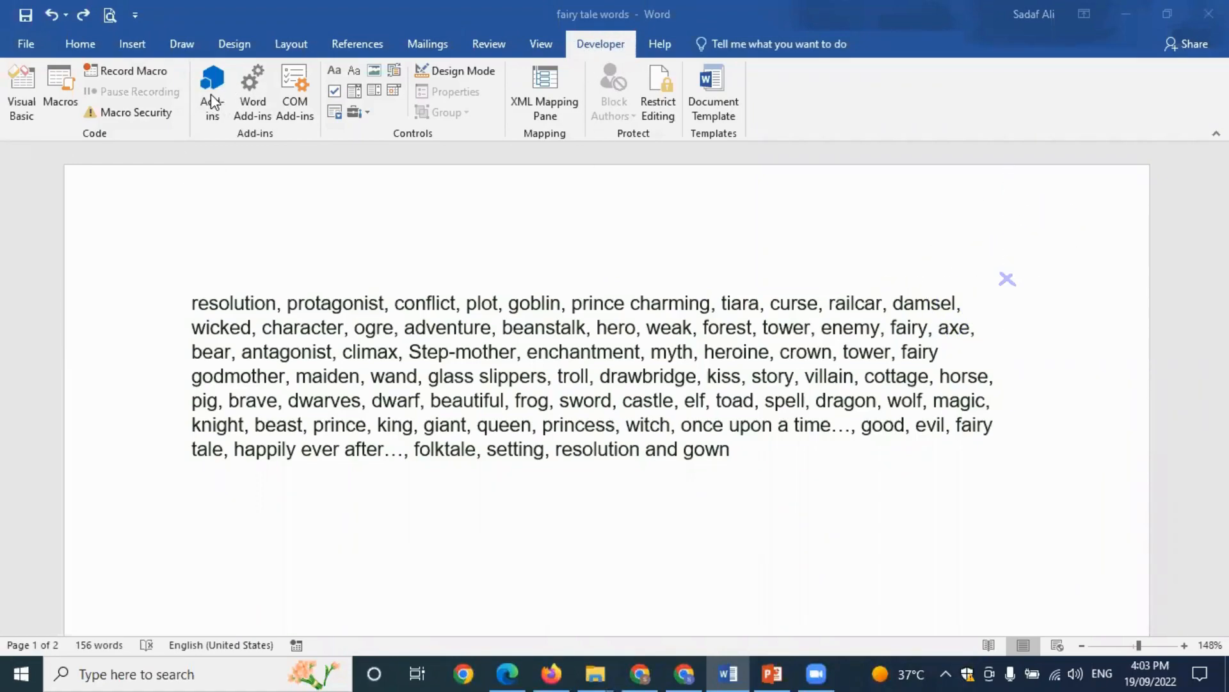
click(215, 108)
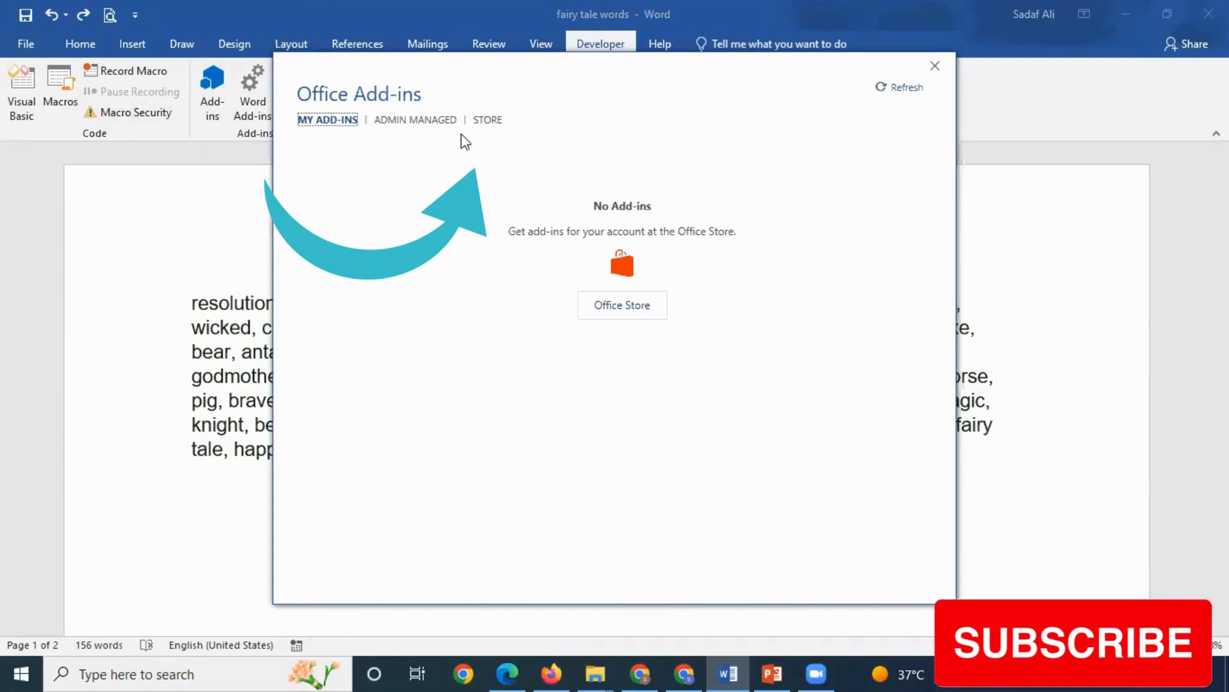
click(422, 121)
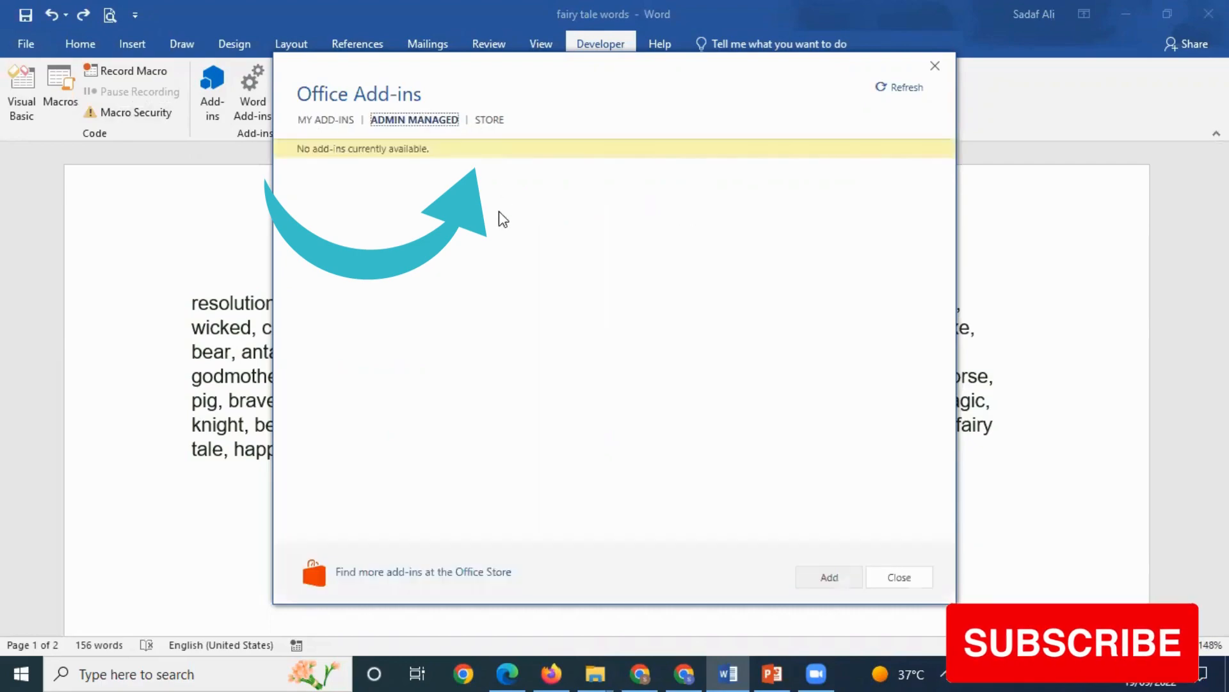
click(491, 121)
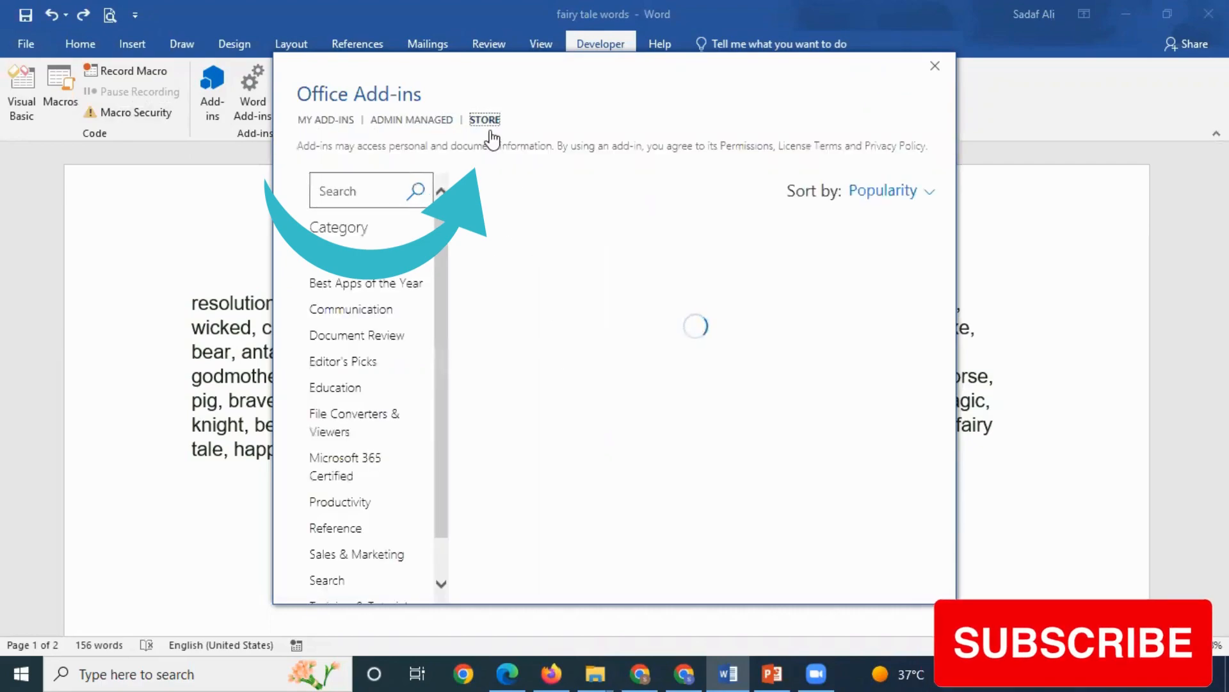
click(349, 190)
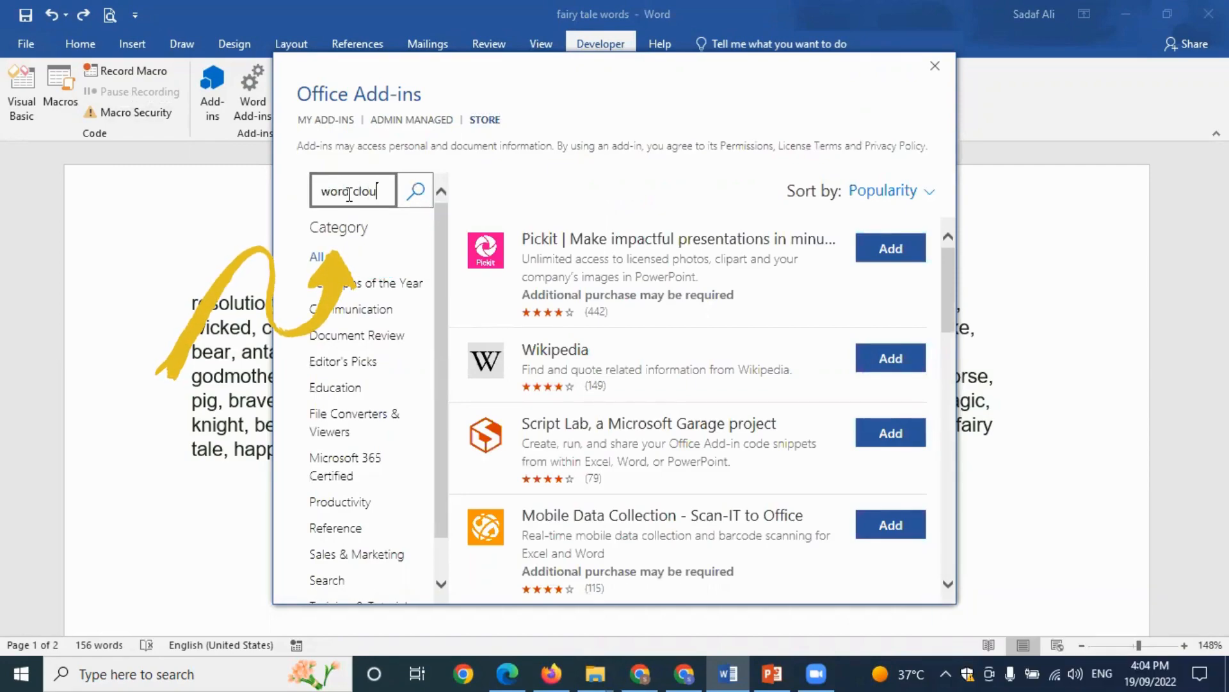
text(word cloud)
click(416, 191)
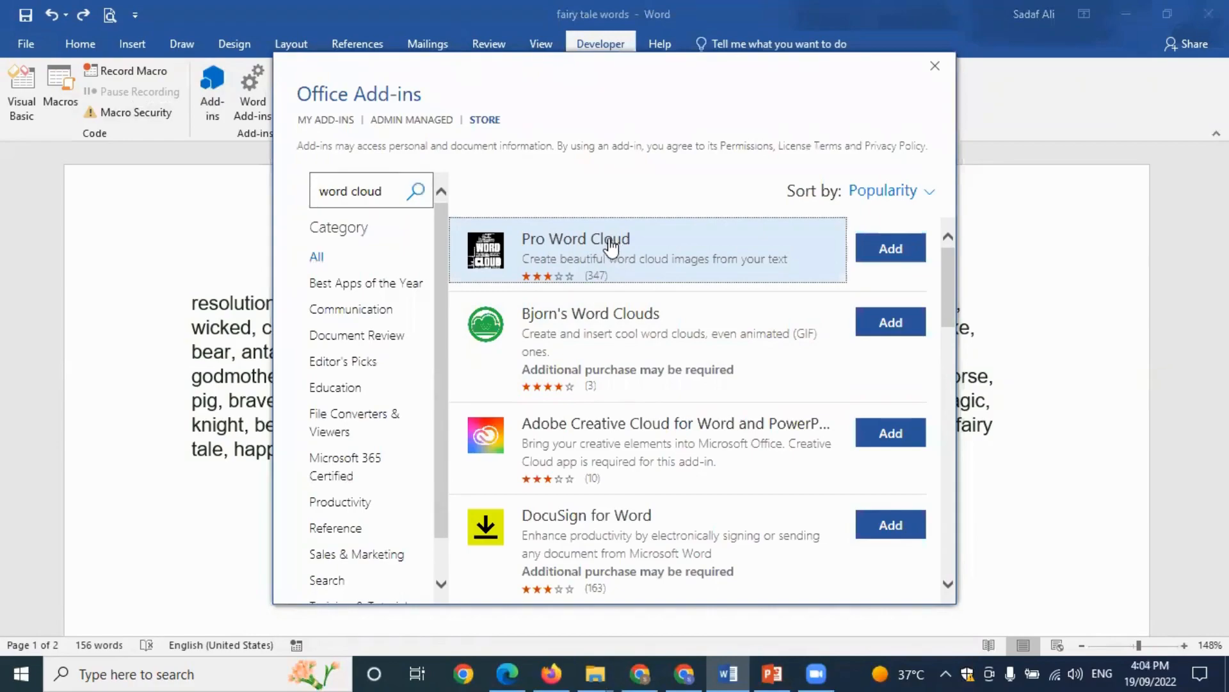
click(890, 251)
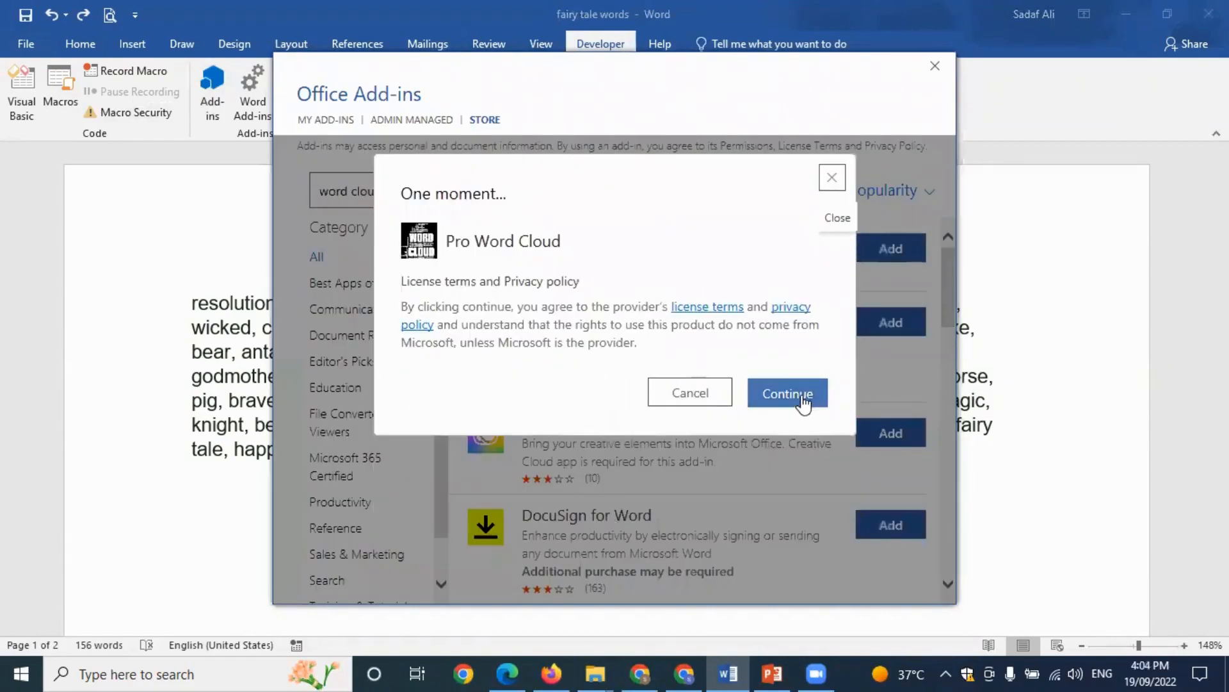
click(801, 399)
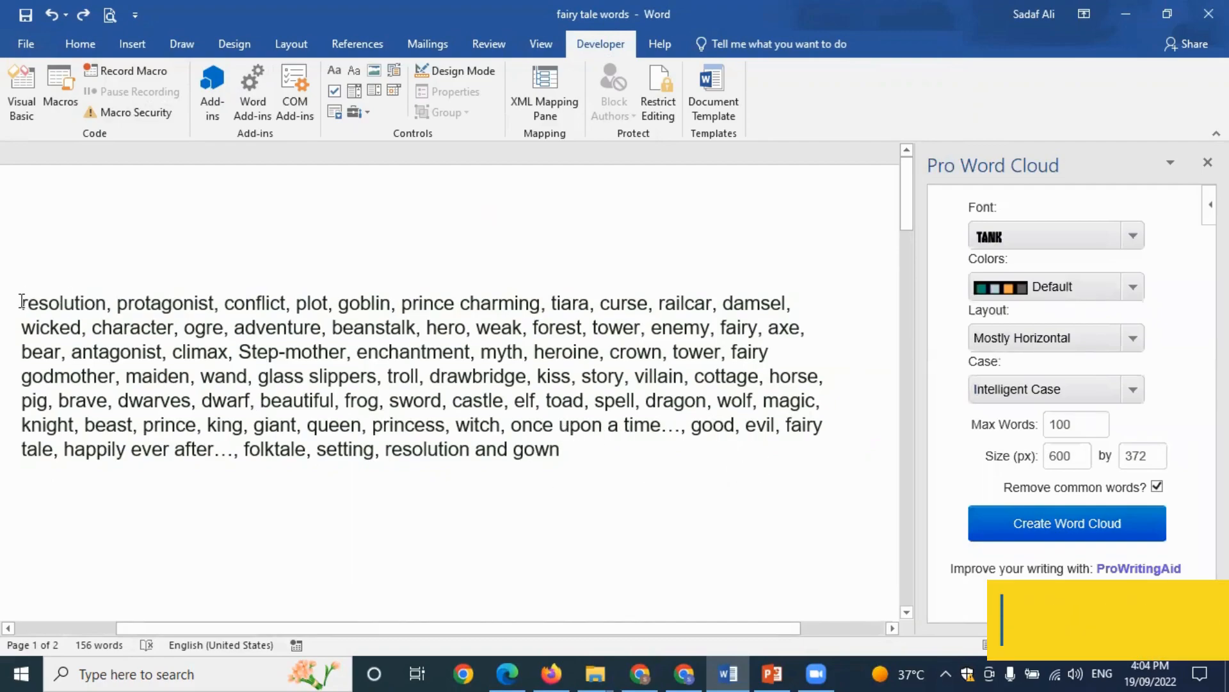
Select the entire fairy tale word list and set the word cloud font to Silentina Movie
drag(21, 296, 621, 461)
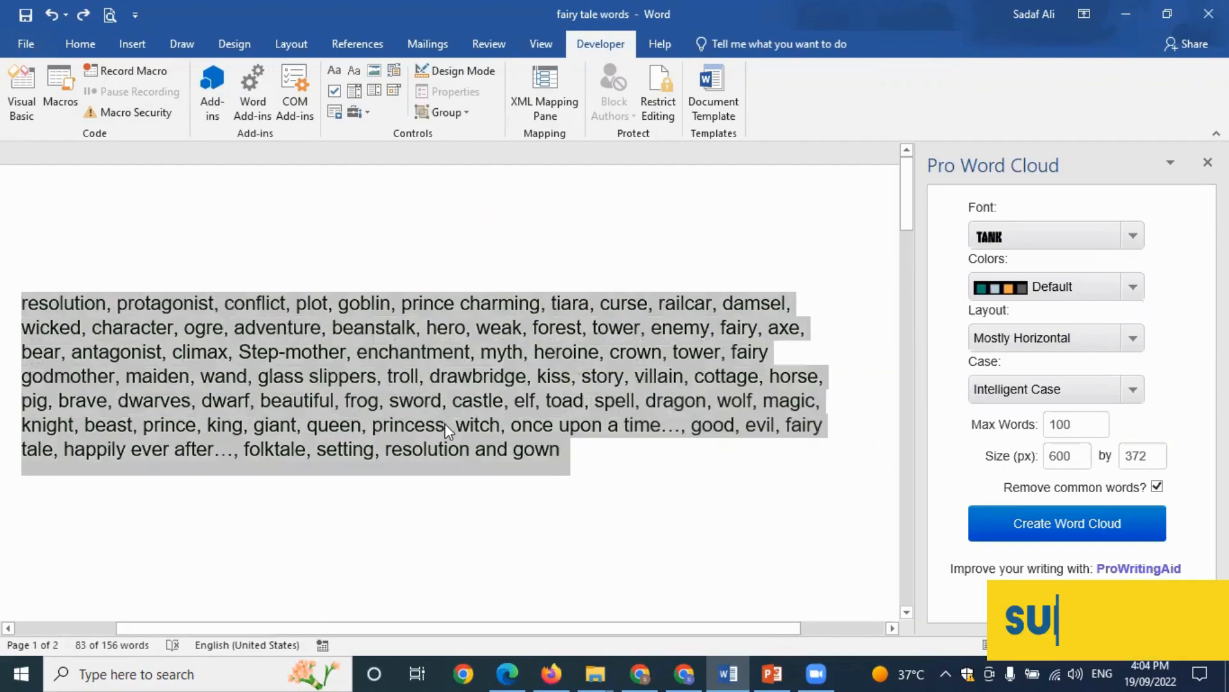
scroll(624, 413, down, 1)
scroll(603, 394, up, 1)
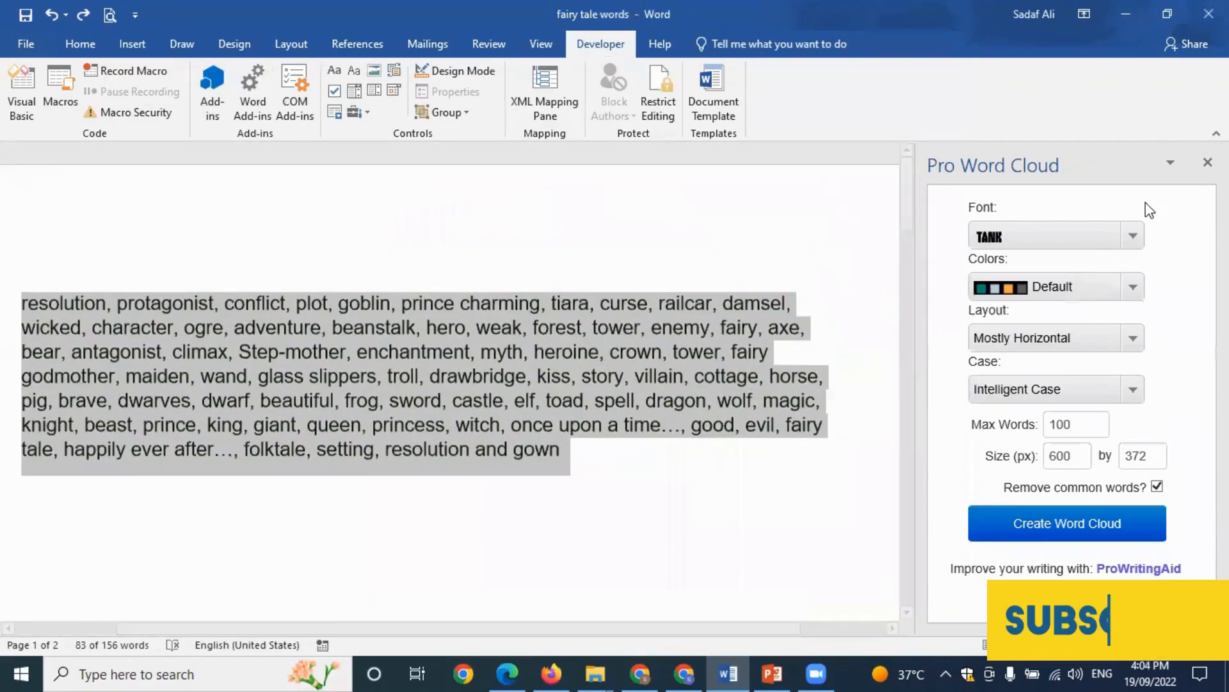
click(1132, 236)
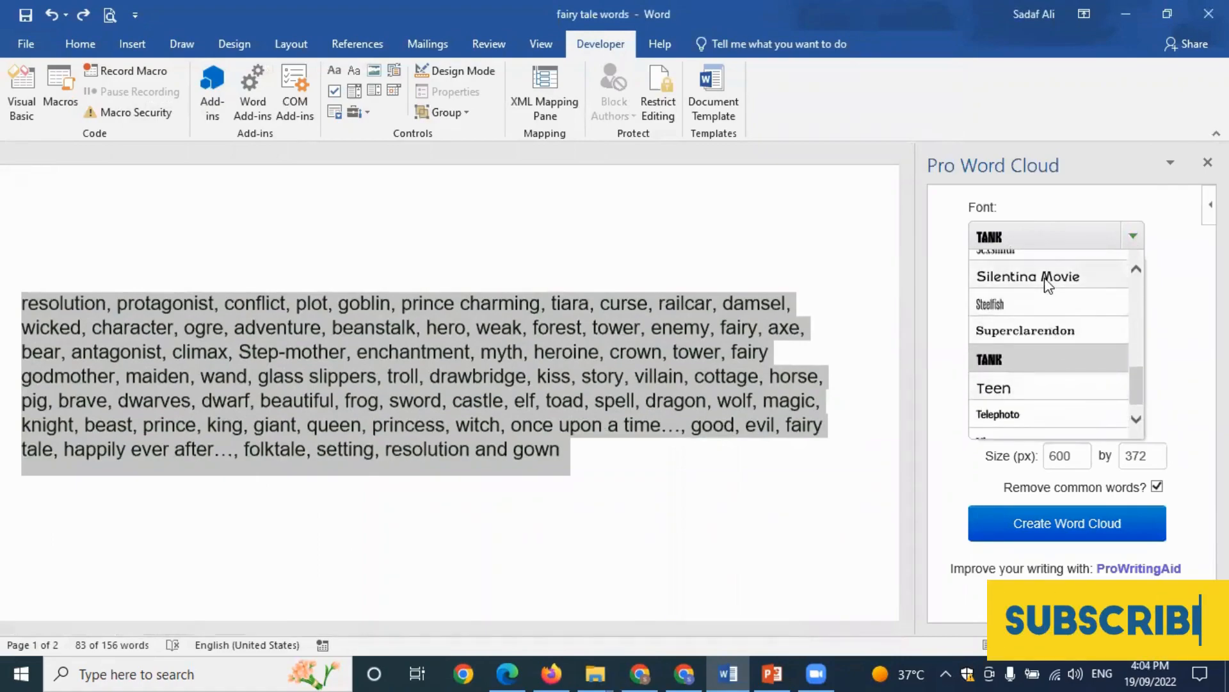
click(1009, 282)
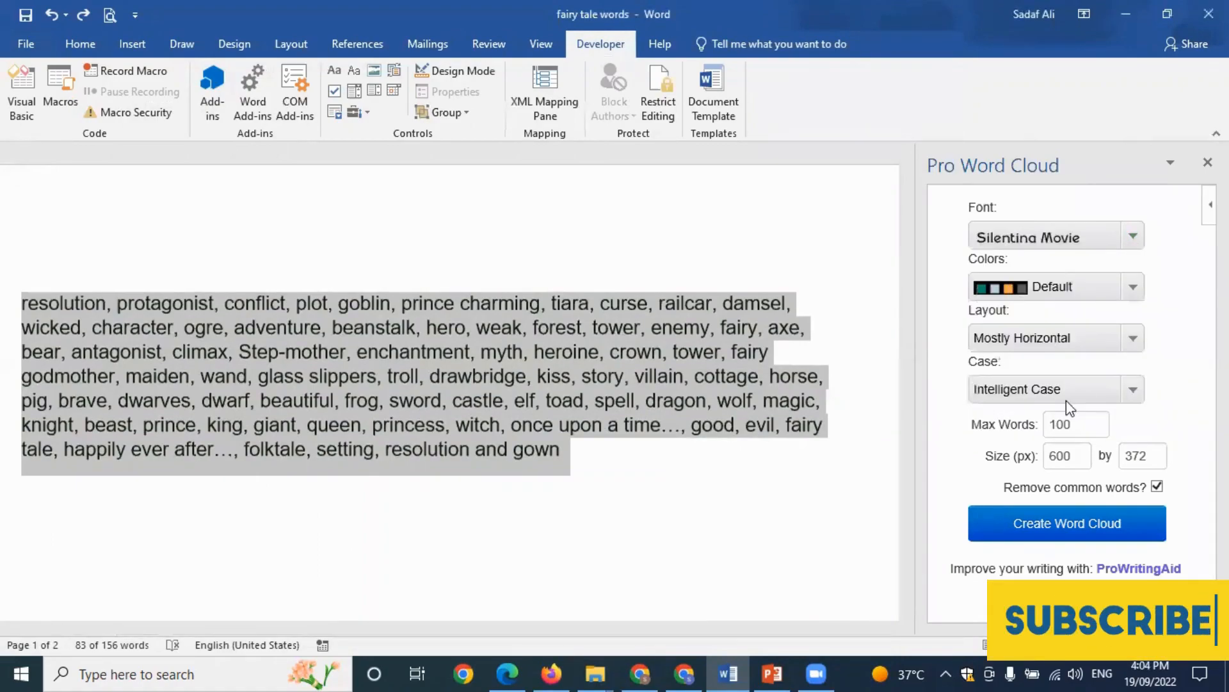
Examine the available color schemes and layout options for the word cloud
click(1133, 288)
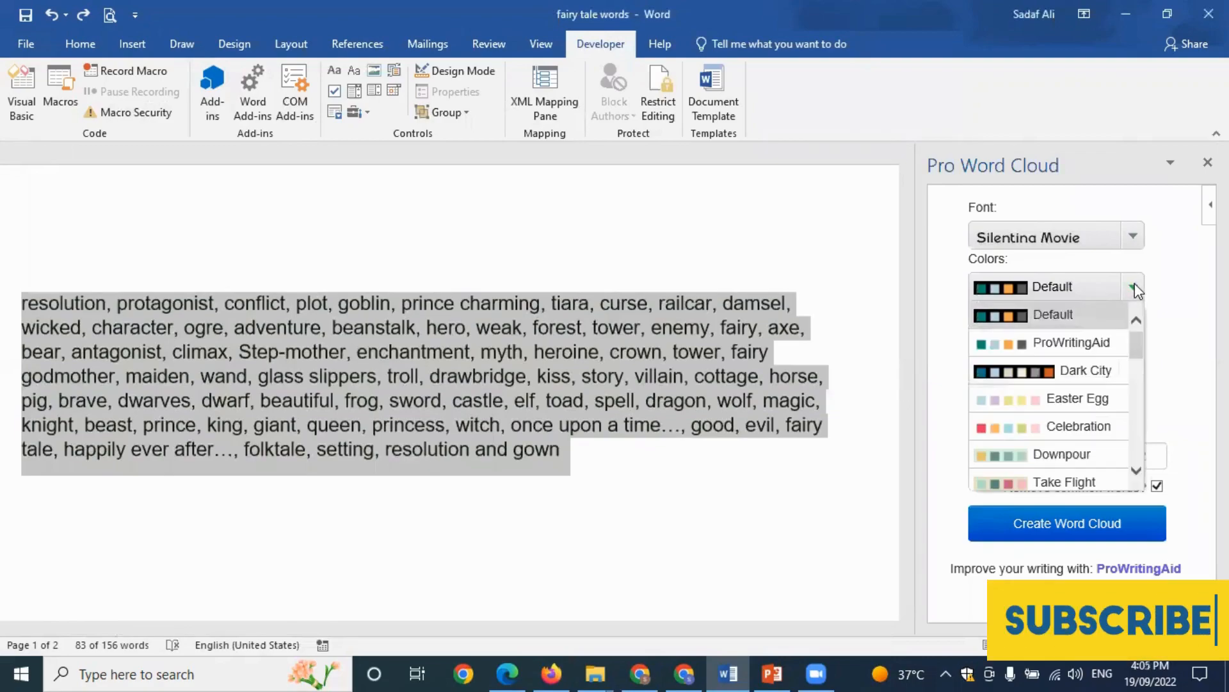
scroll(1088, 358, down, 4)
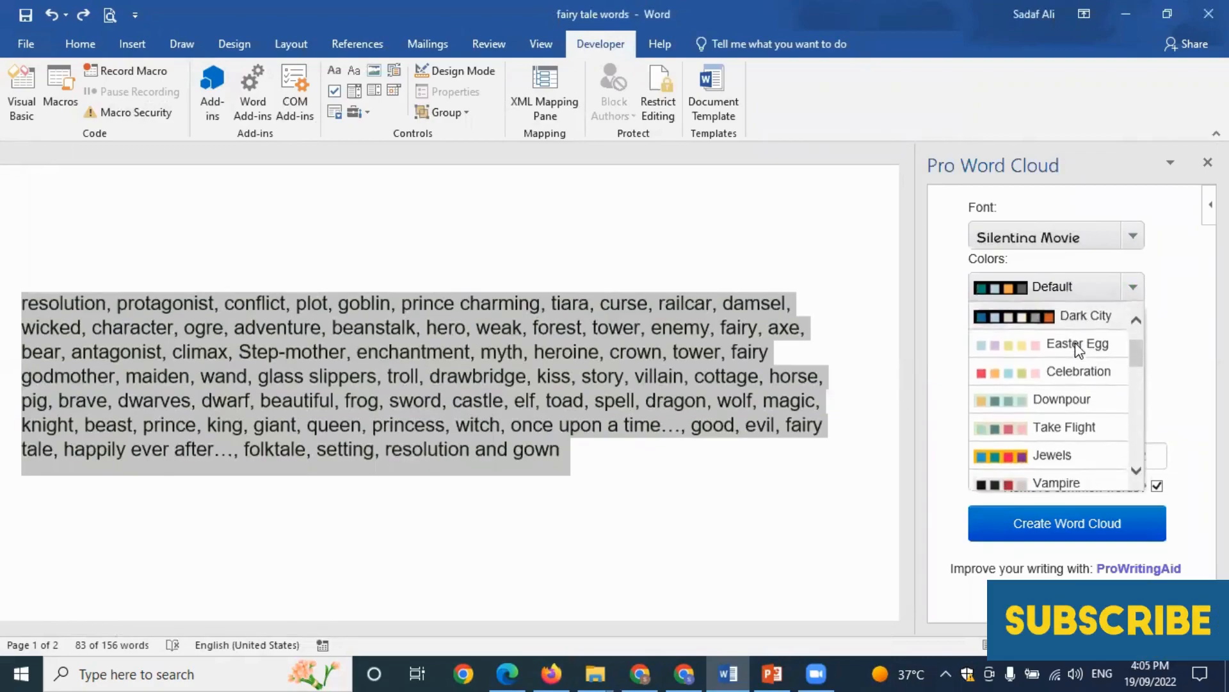
scroll(1083, 362, down, 3)
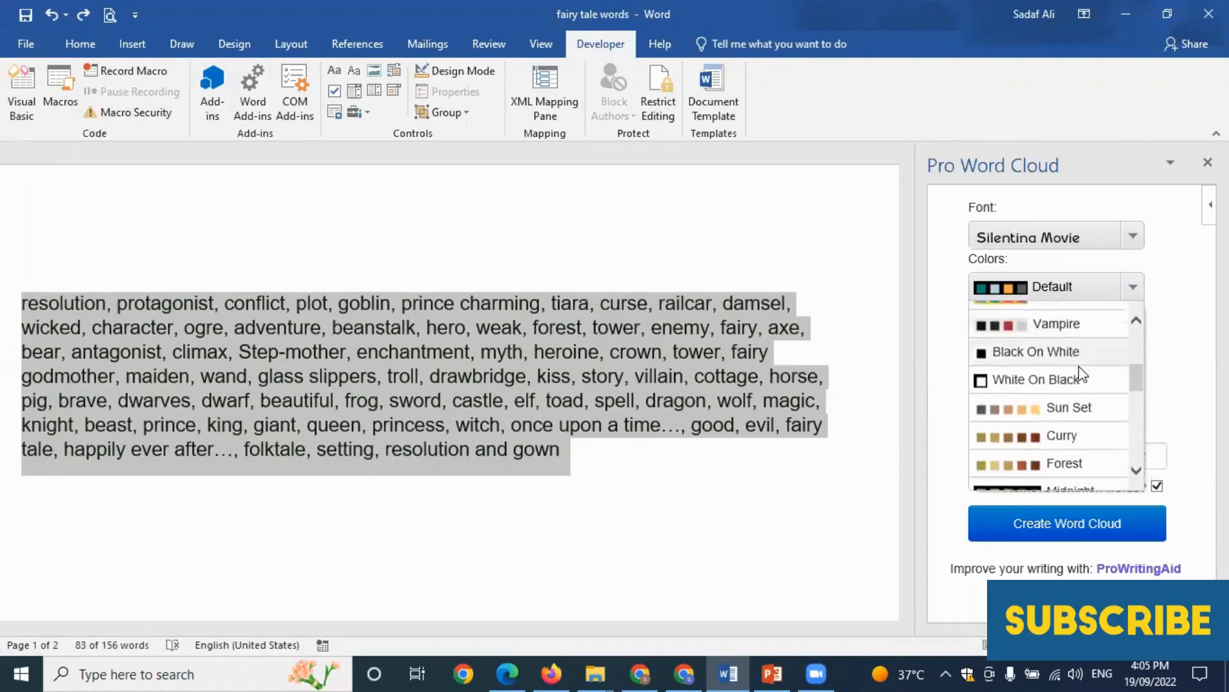
scroll(1092, 366, up, 2)
scroll(1092, 366, up, 1)
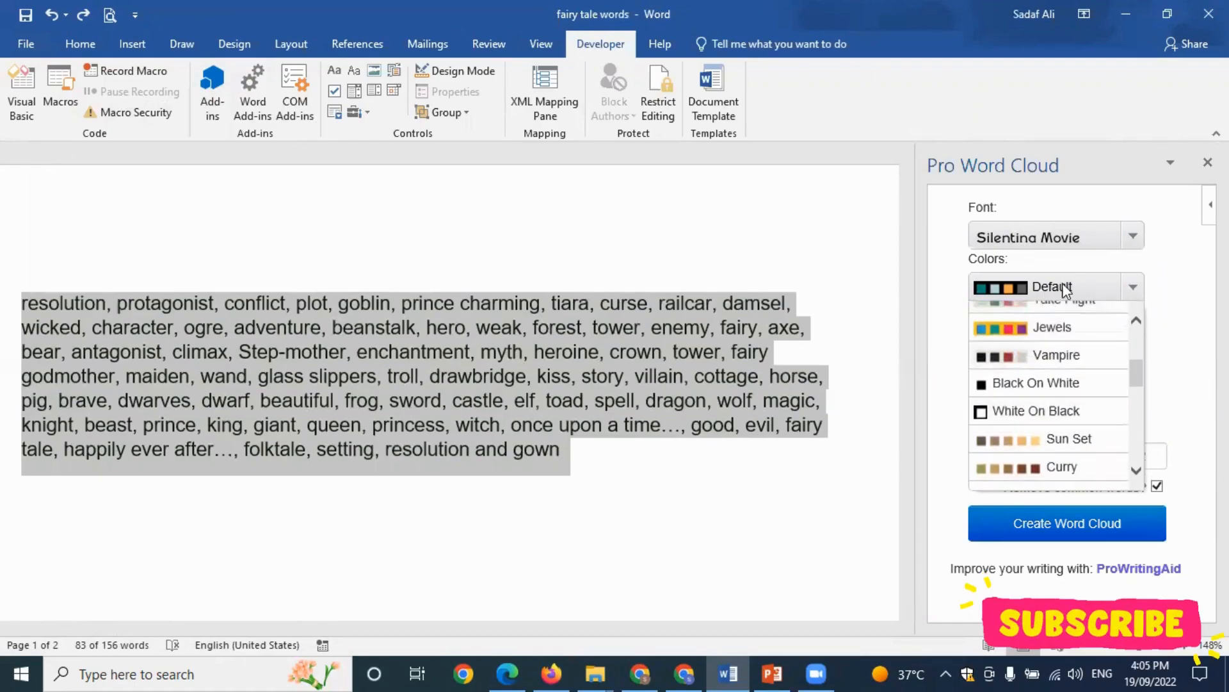
click(1195, 306)
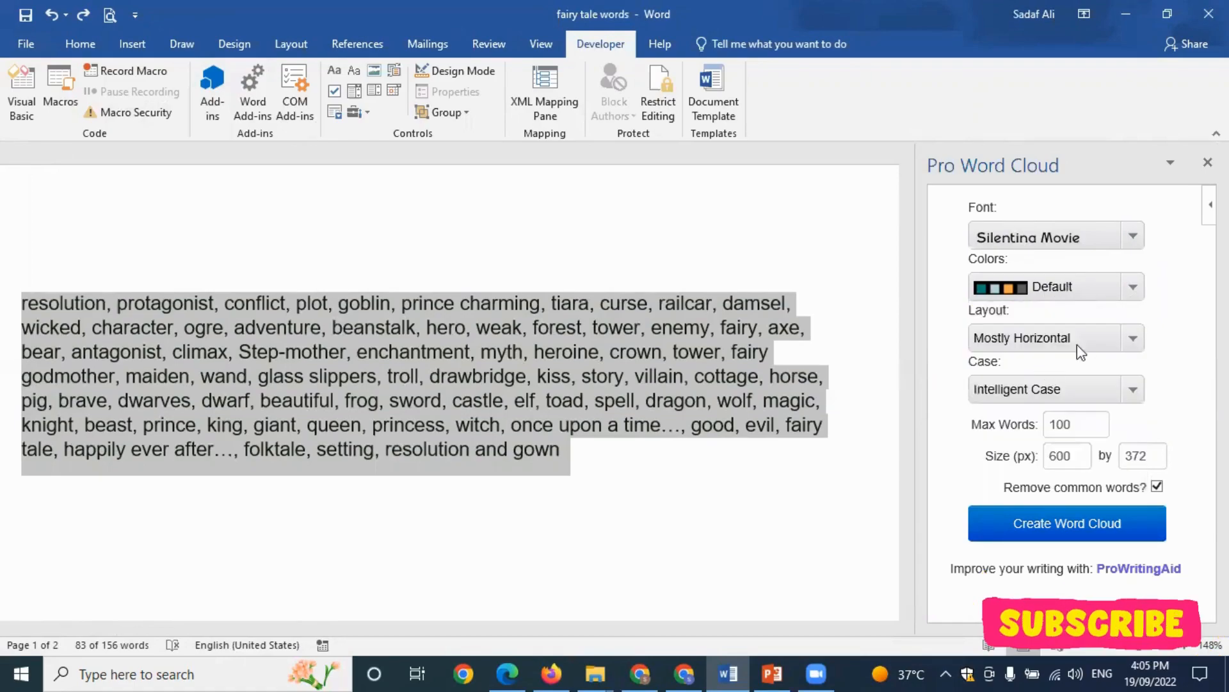
click(1135, 339)
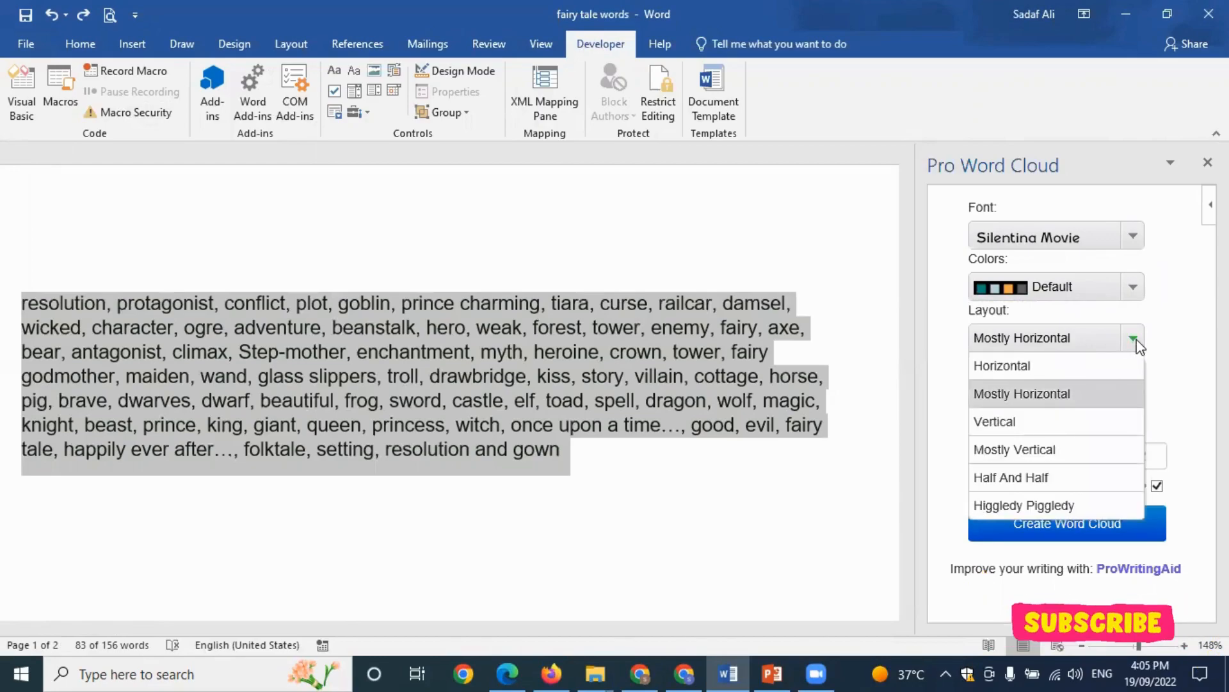
click(1135, 341)
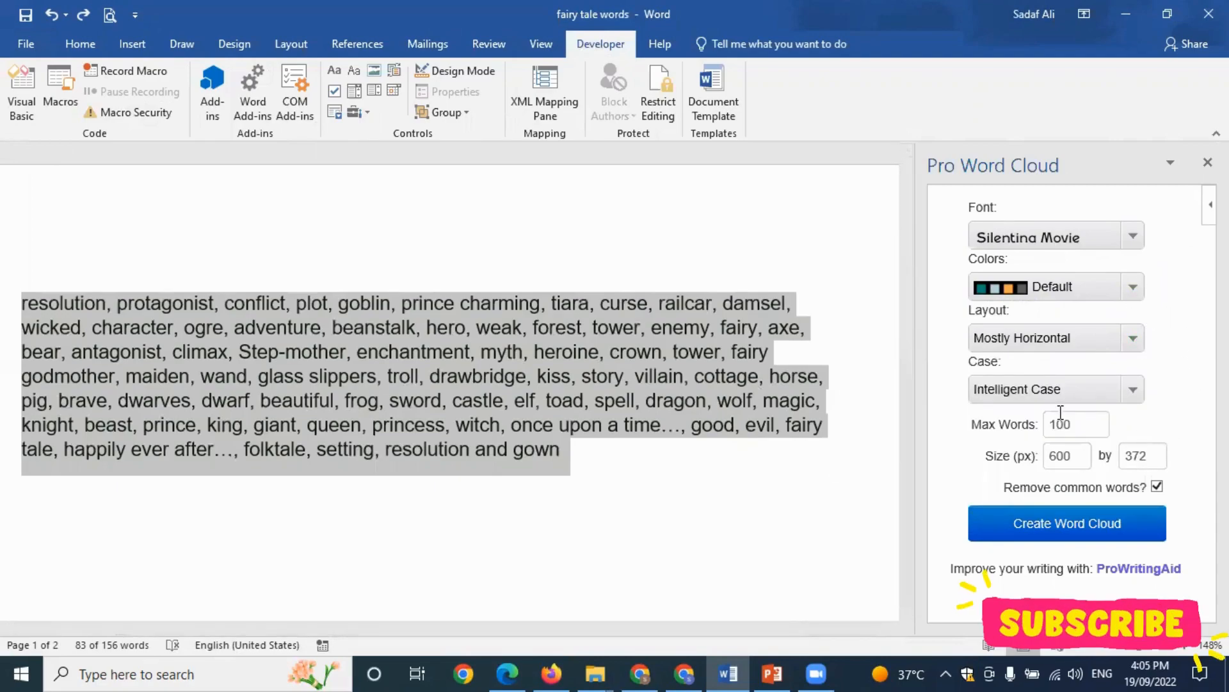
Create the word cloud from the selected text and copy the generated image
click(1063, 526)
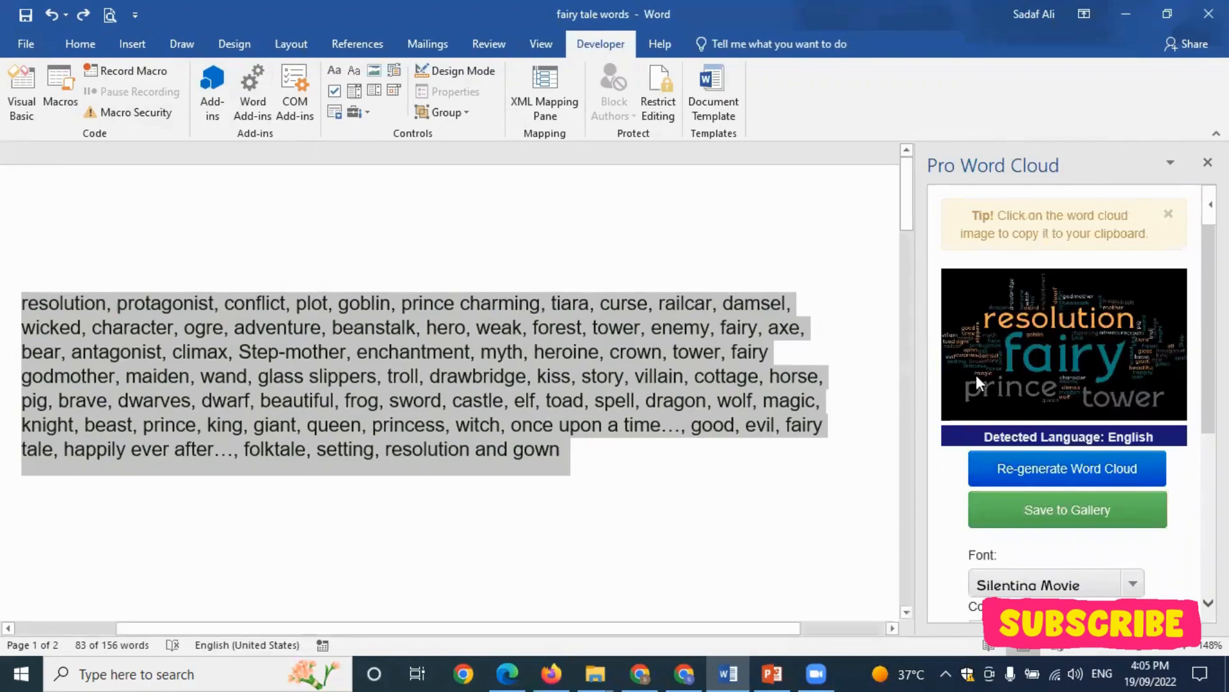
right_click(1069, 342)
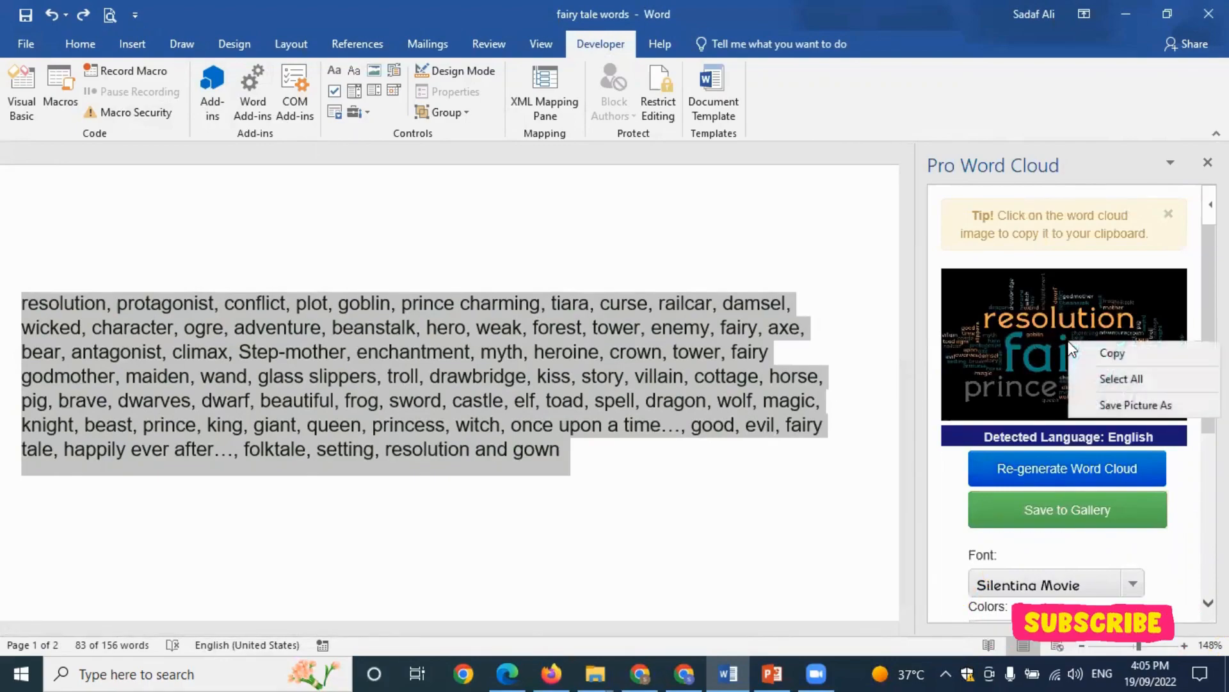
click(1108, 351)
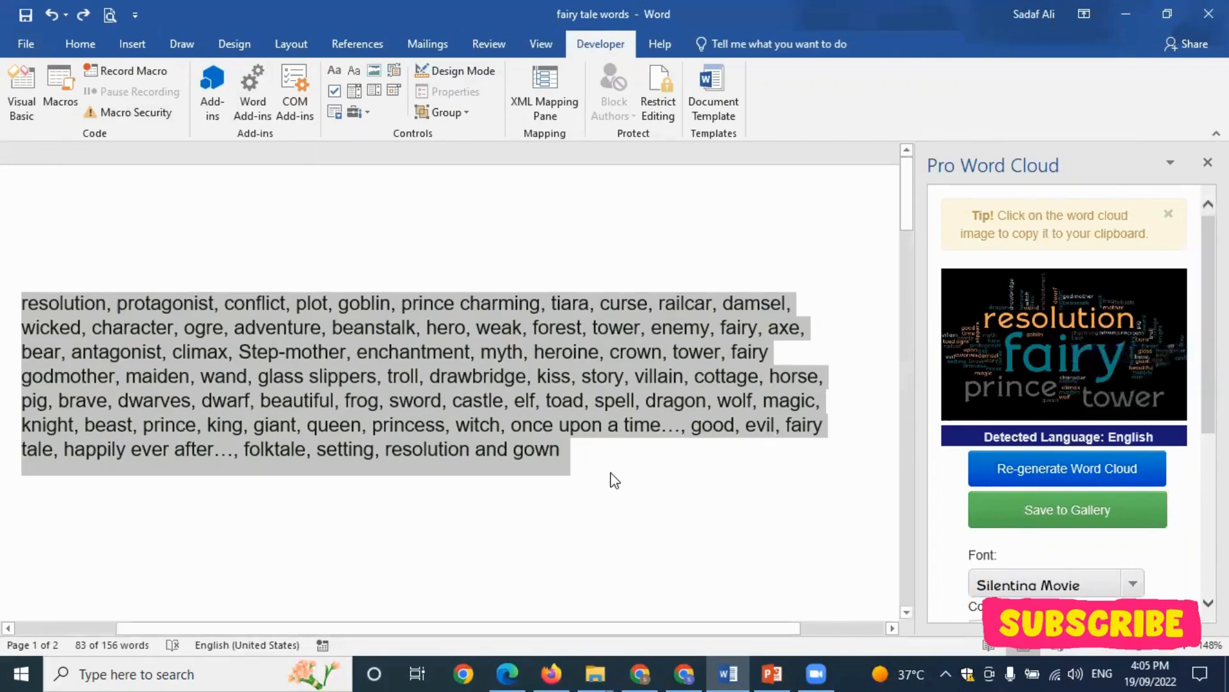
Add line breaks after the word list and paste the copied word cloud image below it
click(580, 461)
key(Return)
key(Return)
key(Return)
key(Return)
key(Return)
key(Return)
key(Return)
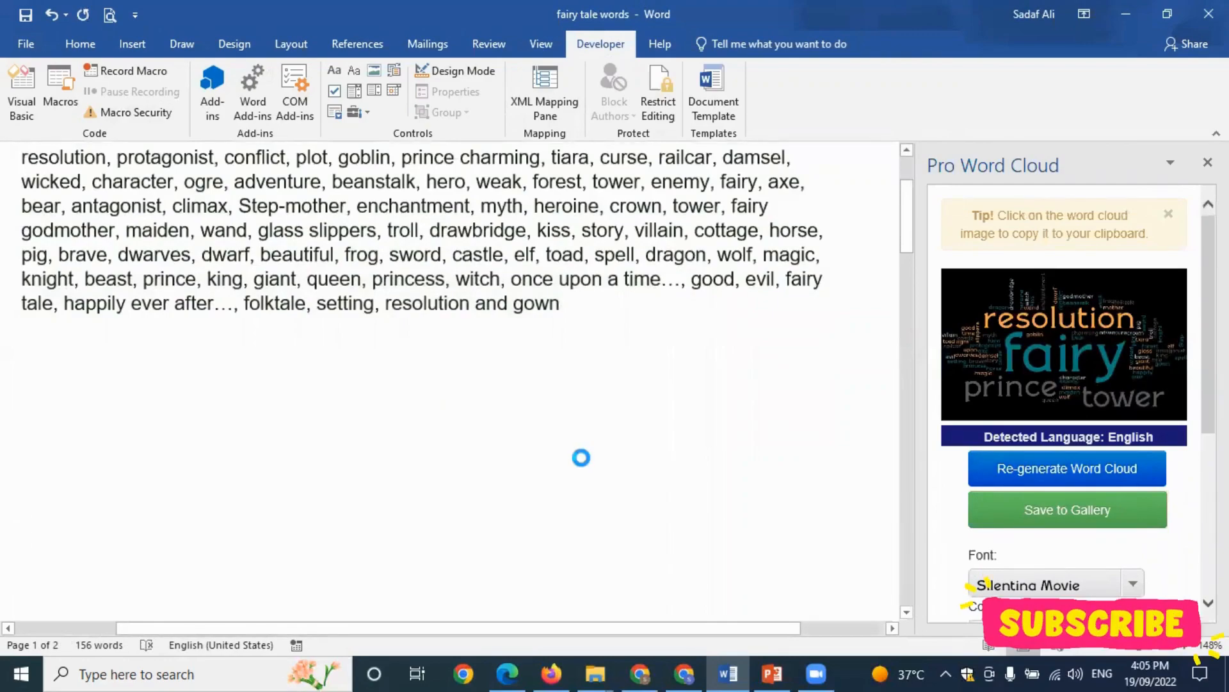
key(ctrl+v)
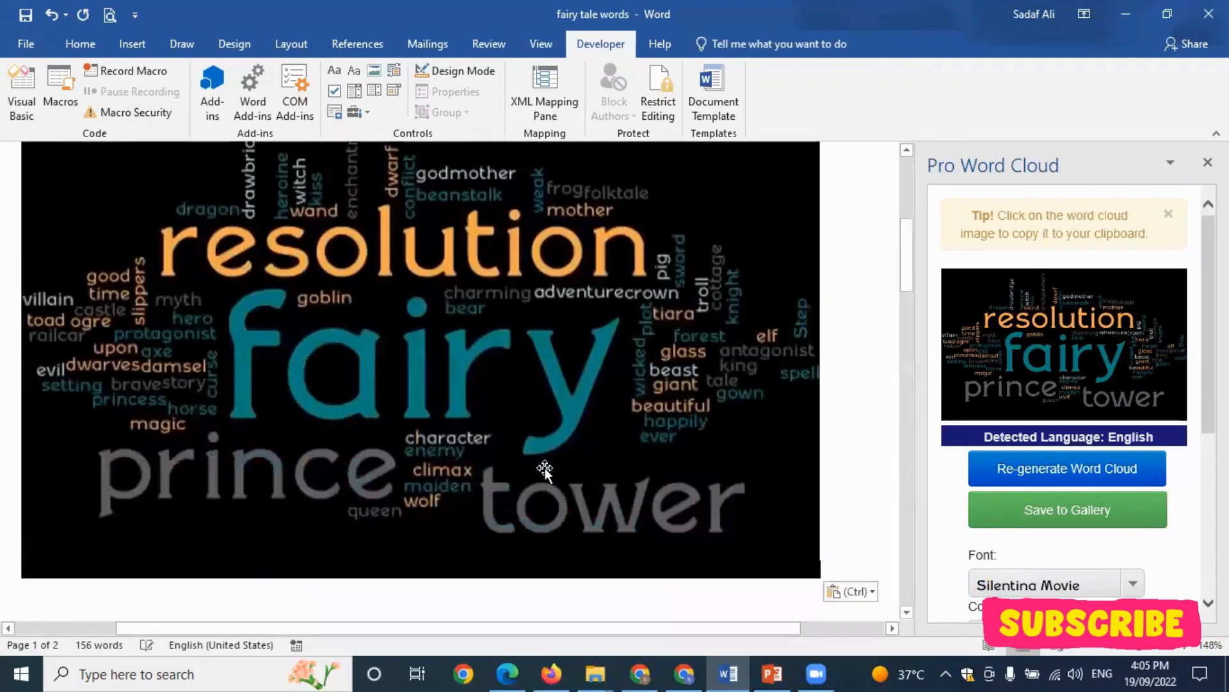
scroll(386, 451, up, 5)
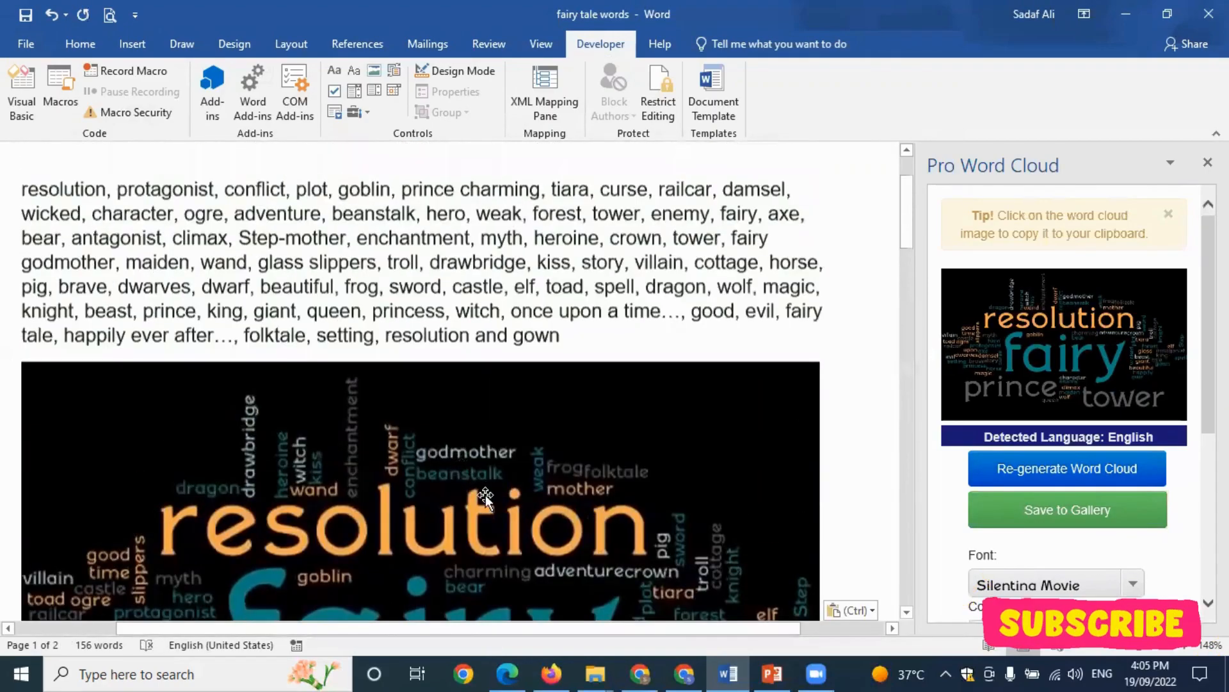
scroll(512, 488, down, 5)
scroll(489, 417, up, 3)
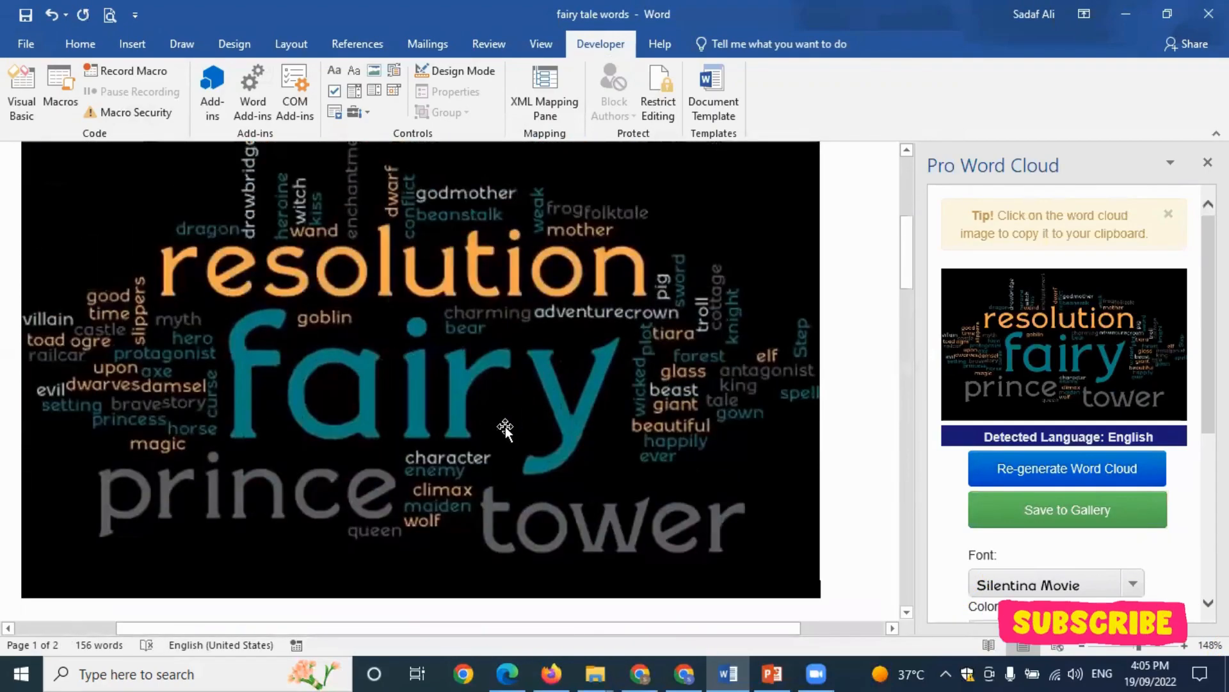
scroll(546, 455, down, 1)
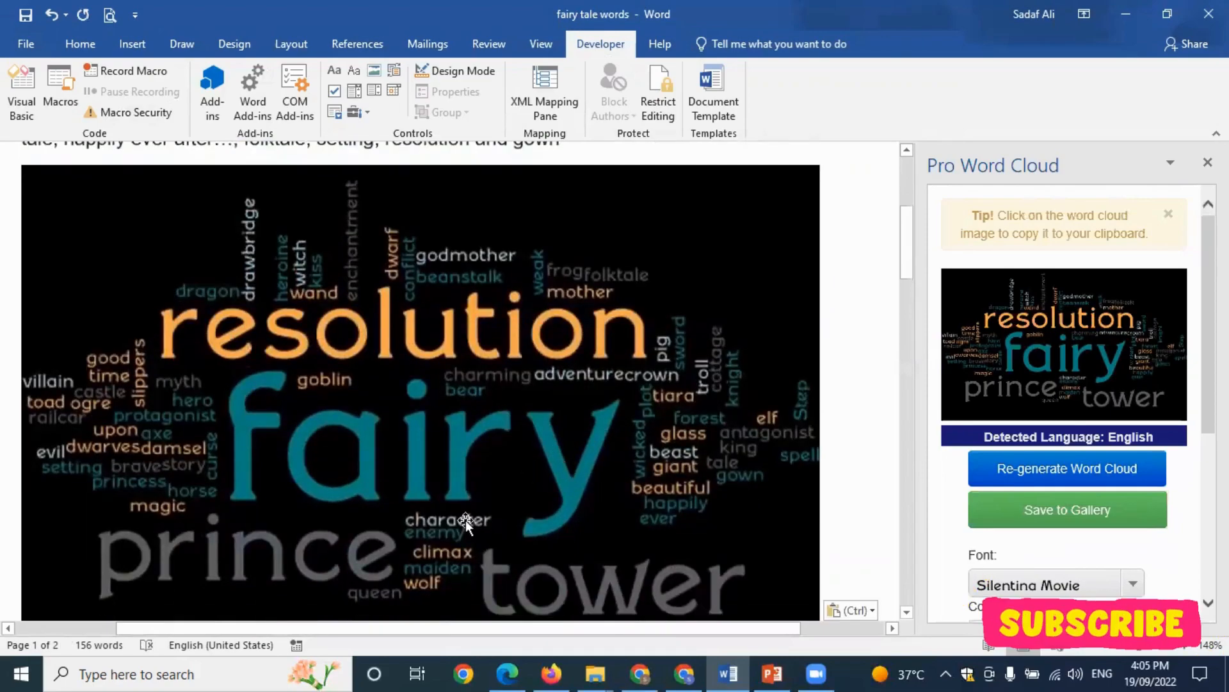
scroll(541, 456, down, 1)
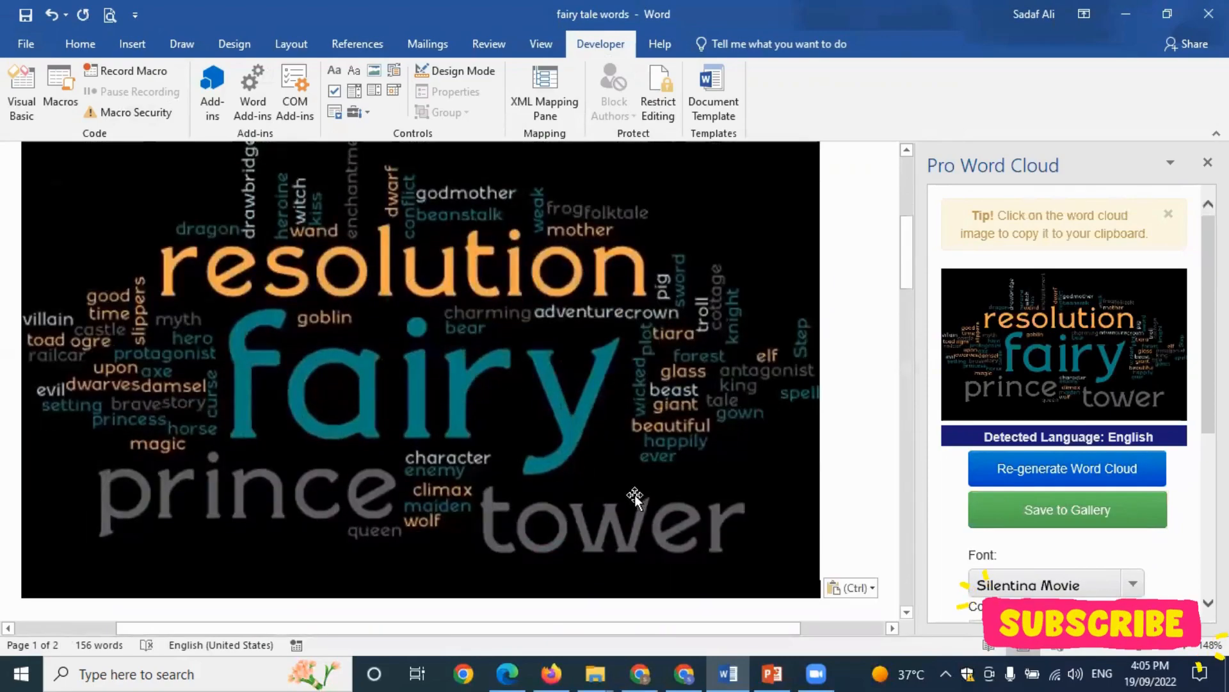
scroll(1126, 412, down, 2)
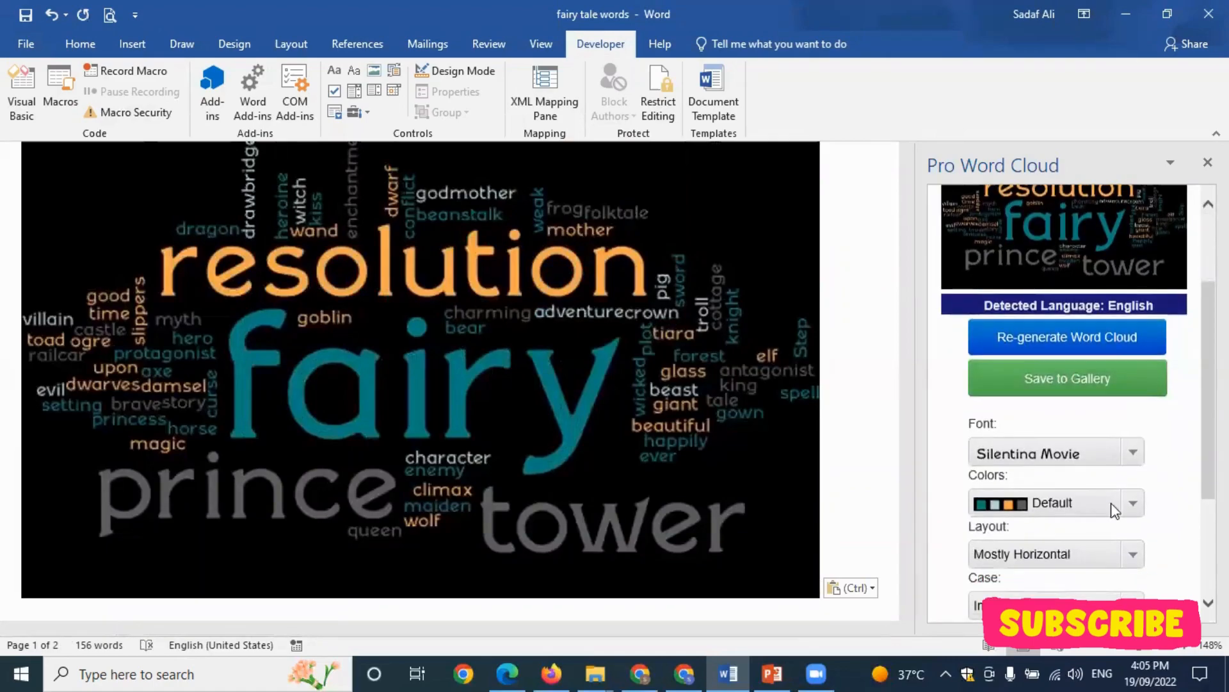
Set the word cloud's color scheme to Bright and its layout to Half And Half
scroll(757, 368, down, 1)
scroll(1082, 359, down, 1)
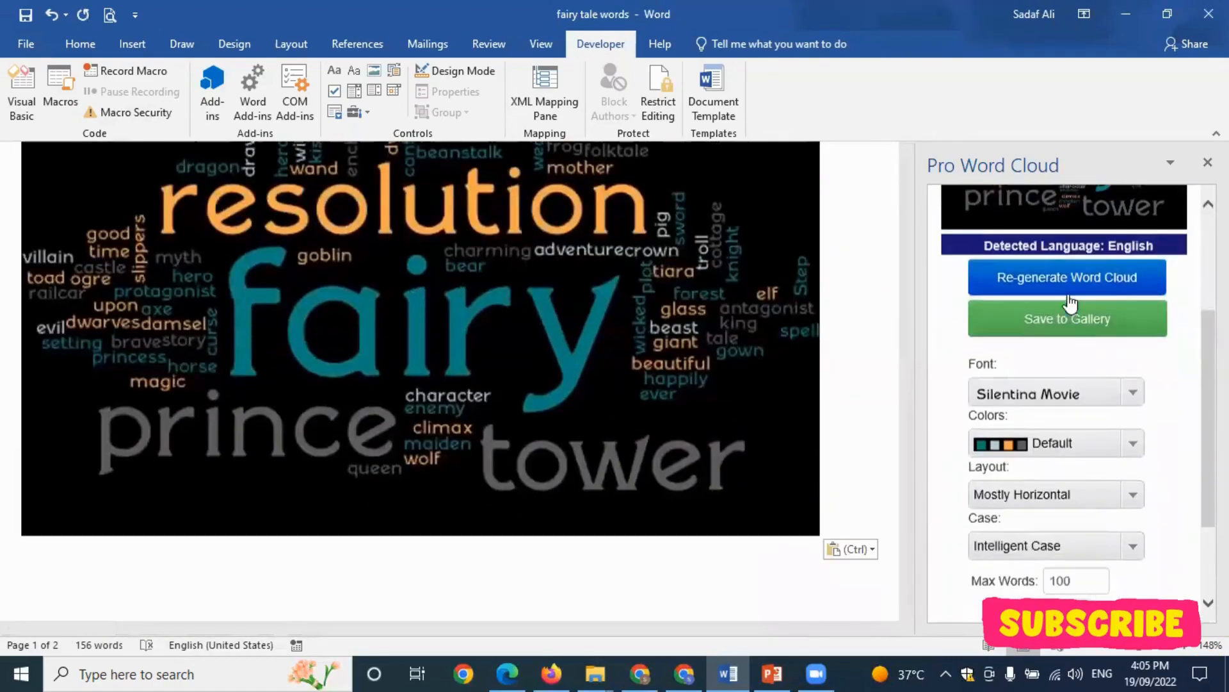
scroll(1108, 395, down, 2)
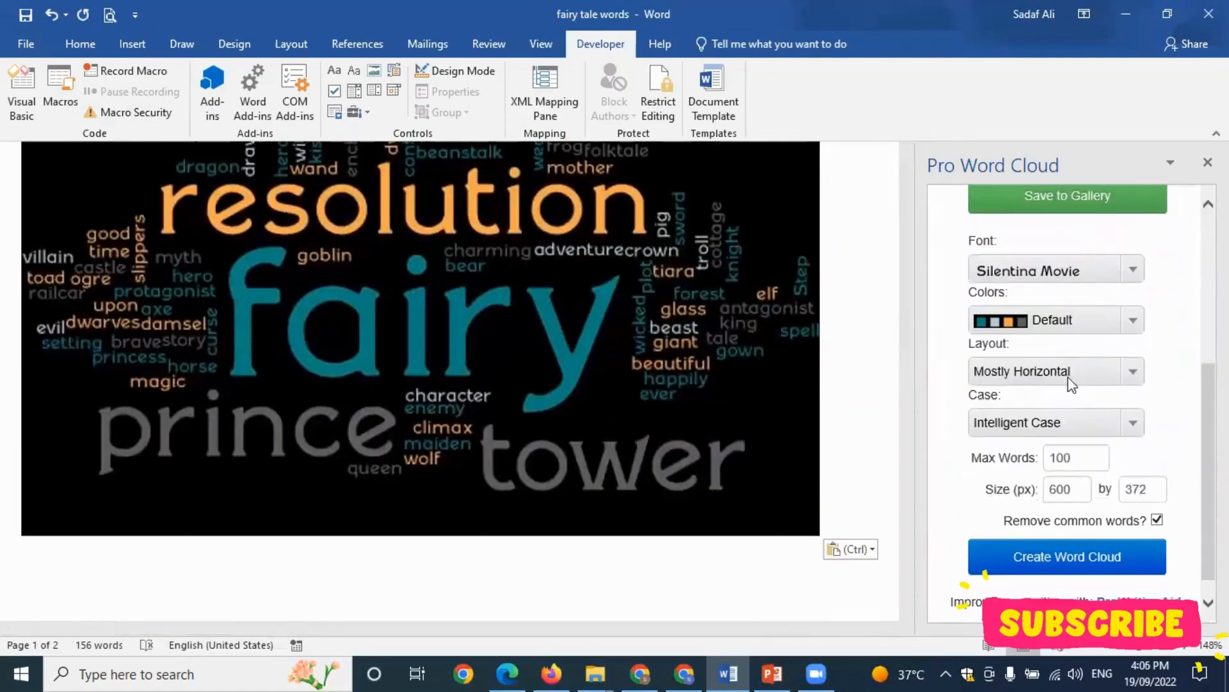
click(1133, 317)
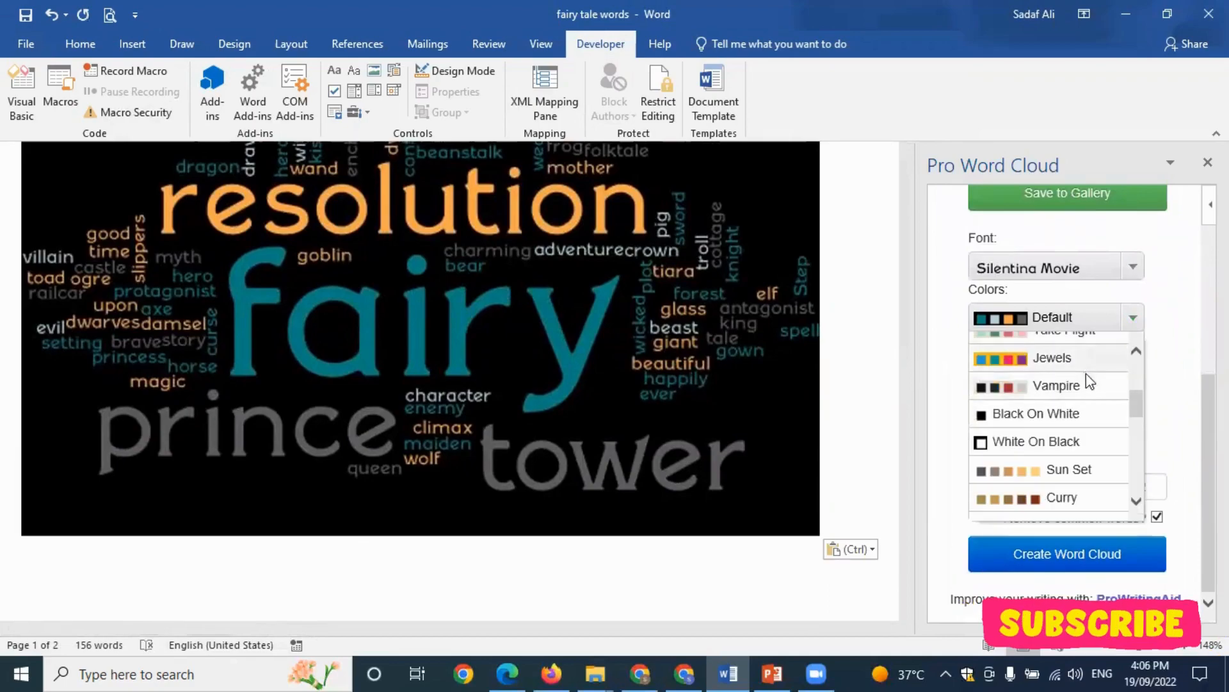
scroll(1088, 384, down, 5)
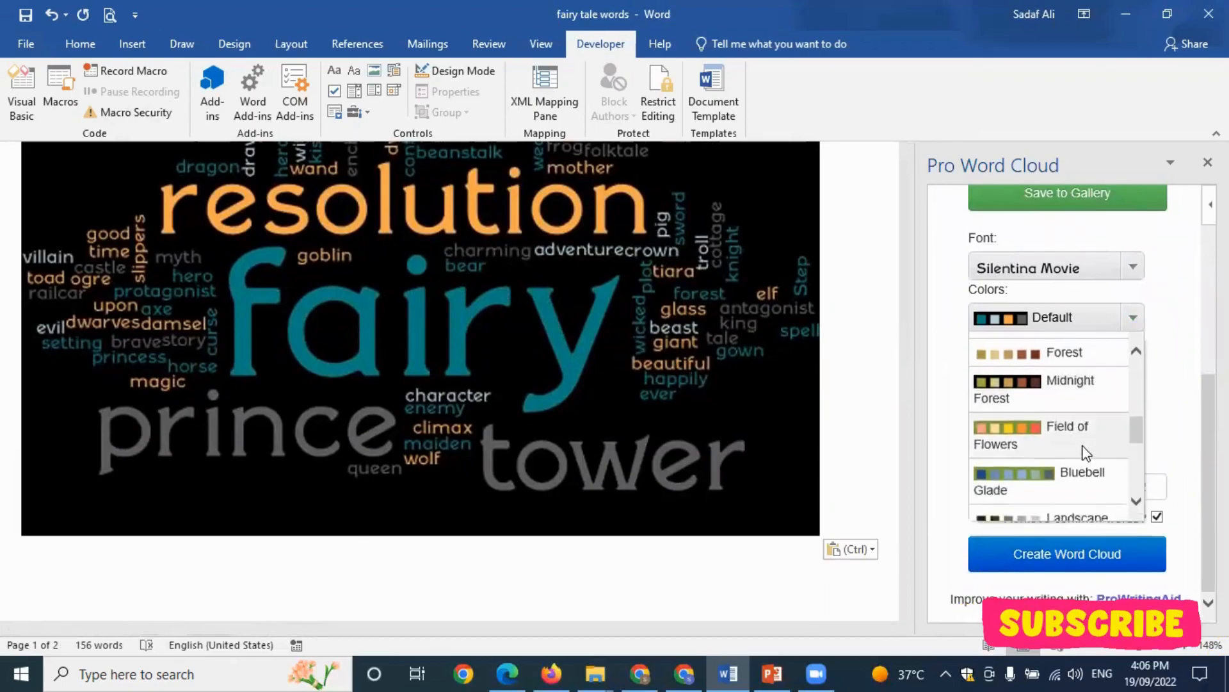
scroll(1086, 453, down, 3)
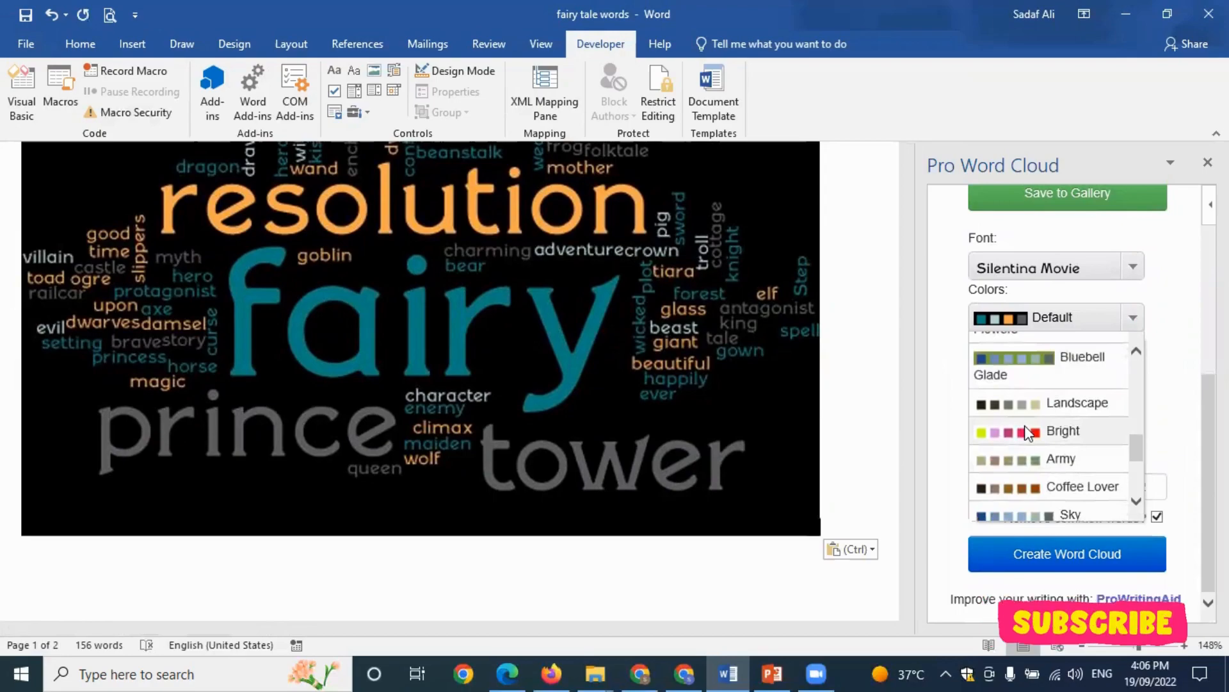
click(1029, 431)
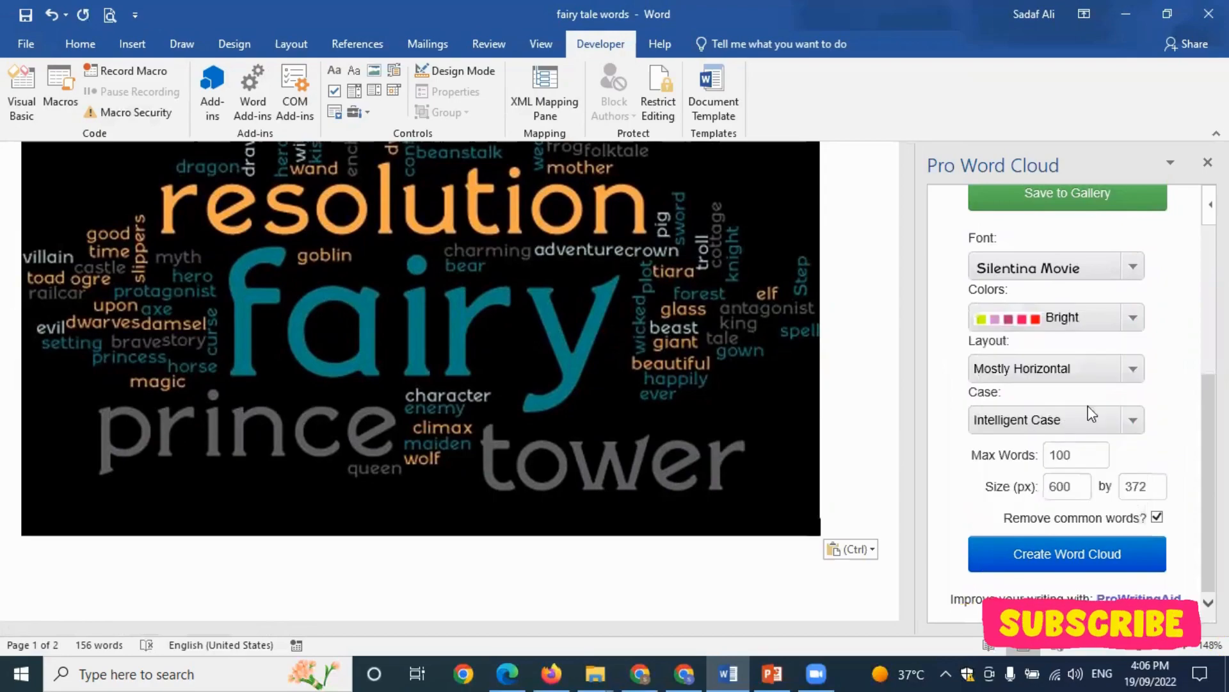
click(1129, 375)
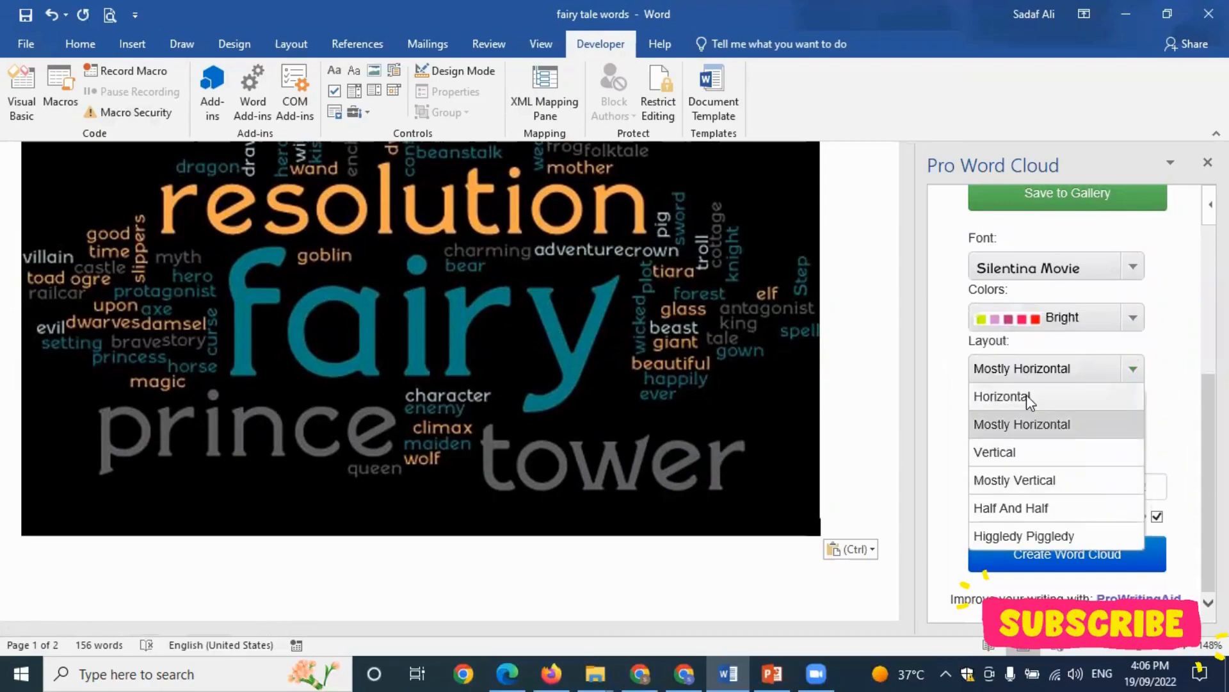
click(1036, 507)
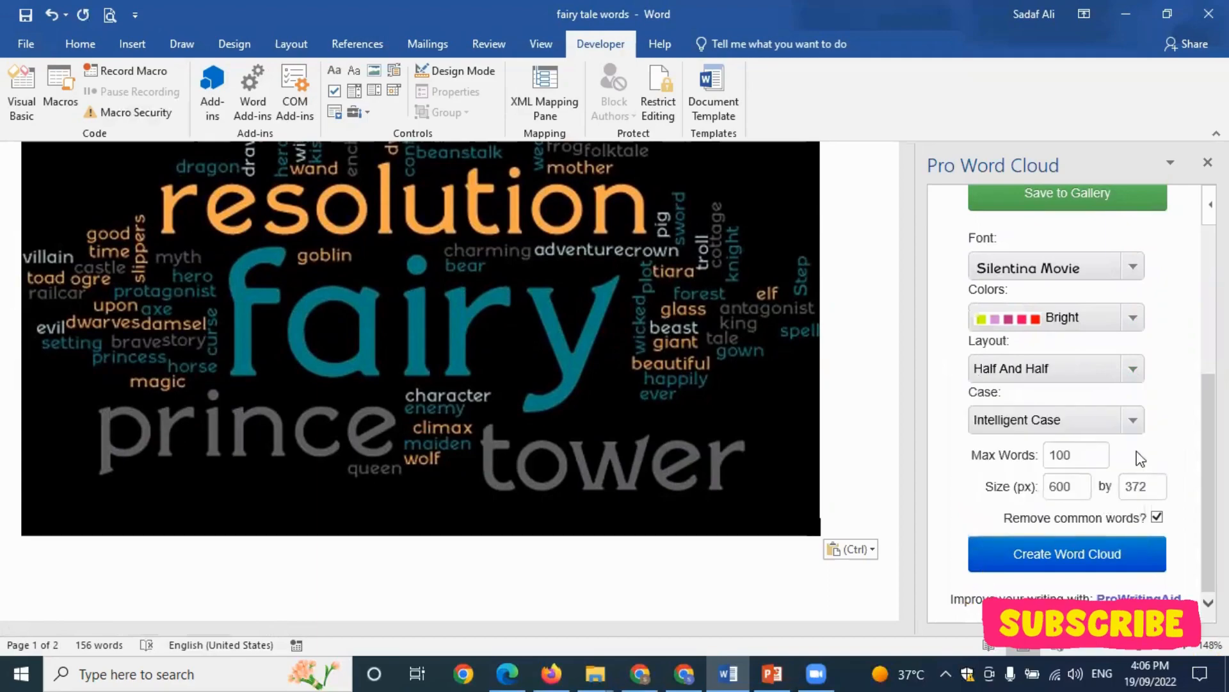
Create a new word cloud from the entire fairy tale word list and copy the generated image
scroll(569, 503, up, 3)
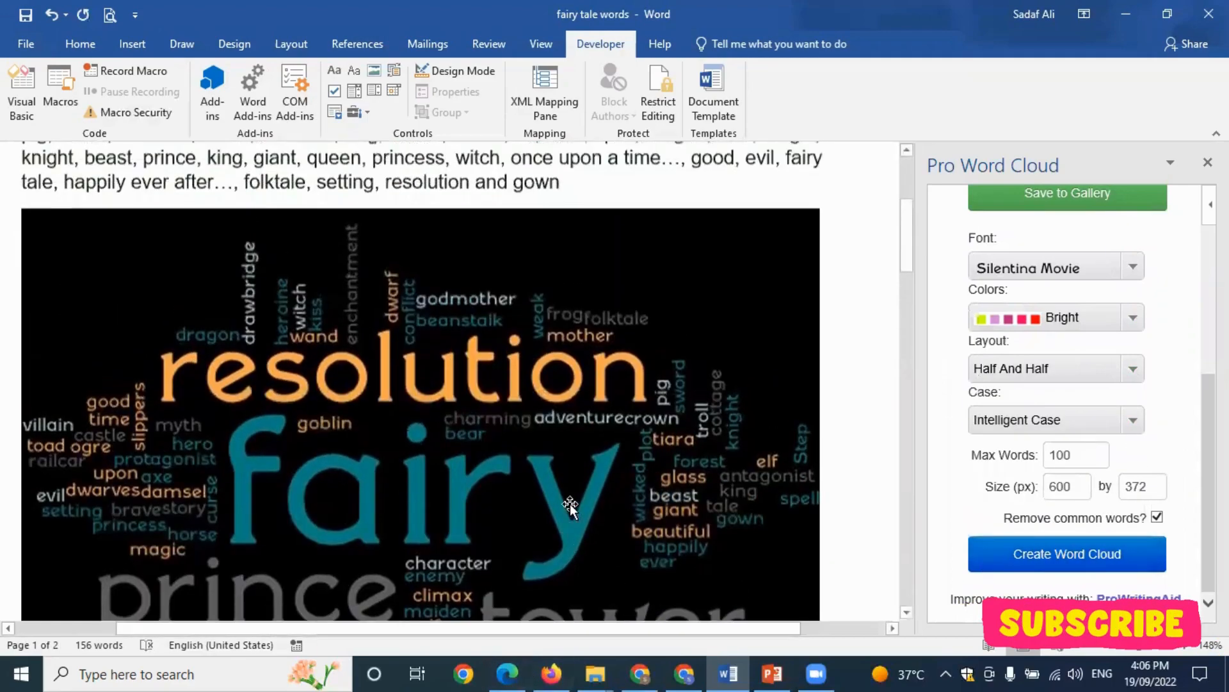
scroll(566, 453, up, 4)
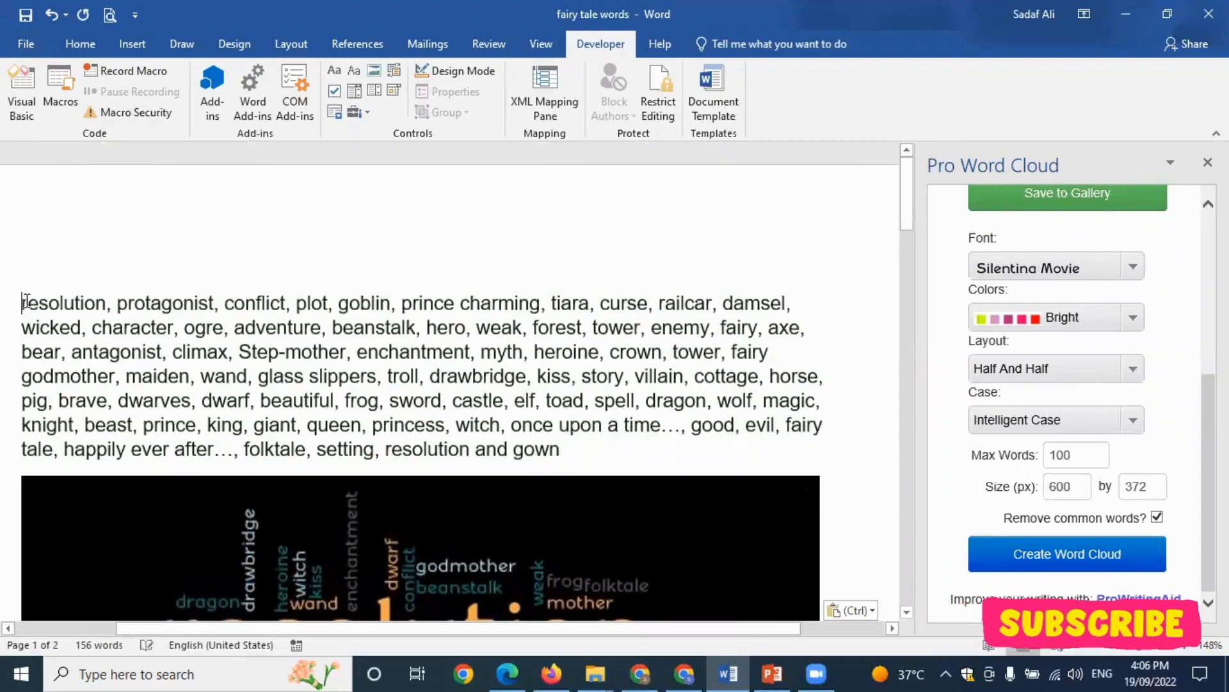
drag(25, 302, 612, 451)
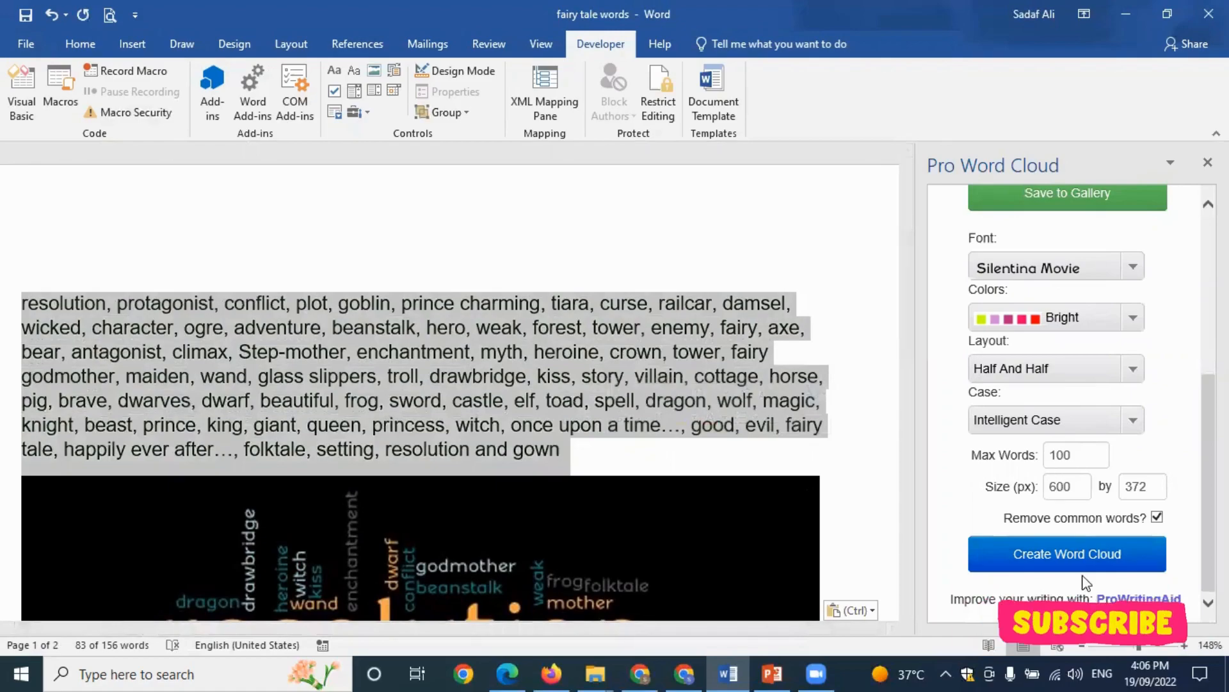
click(1064, 555)
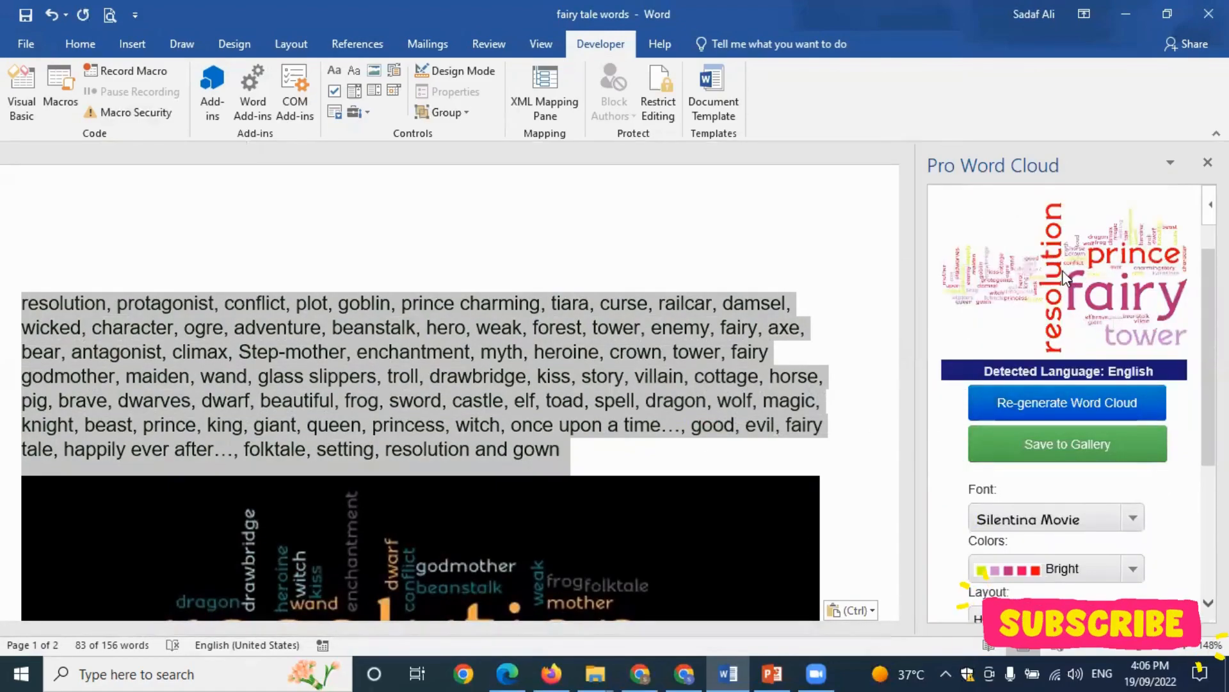
right_click(1060, 281)
click(1100, 289)
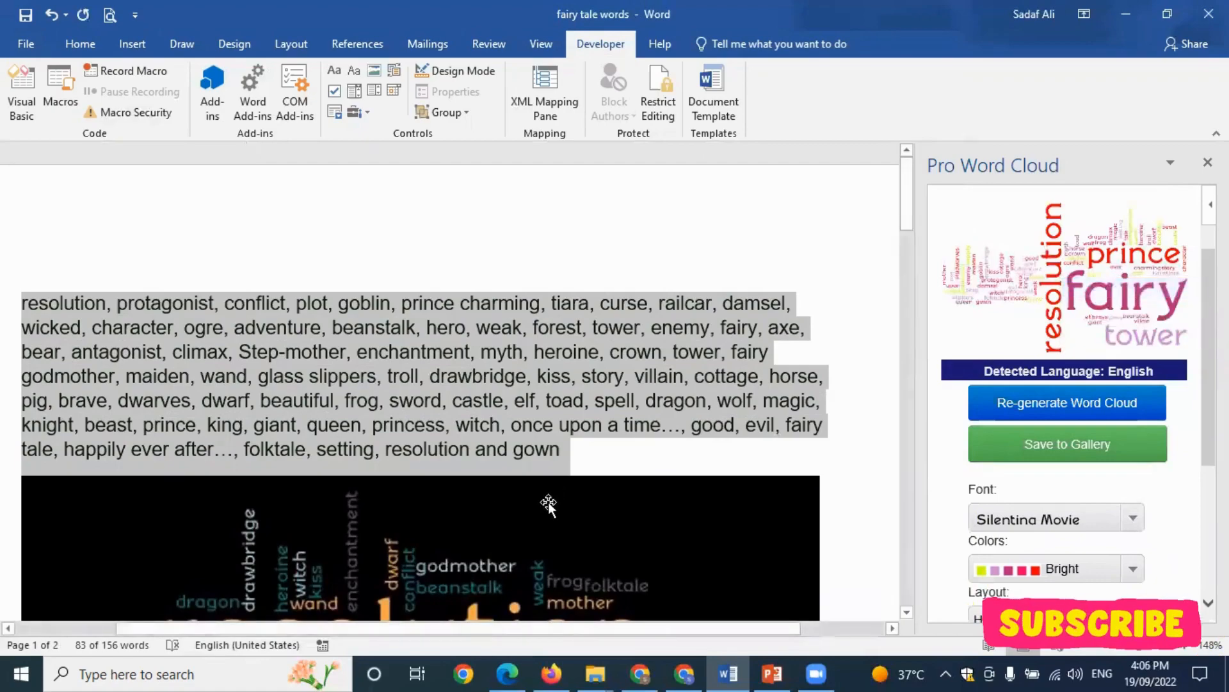
Paste the copied word cloud image on the blank line below the first word cloud
scroll(804, 344, down, 10)
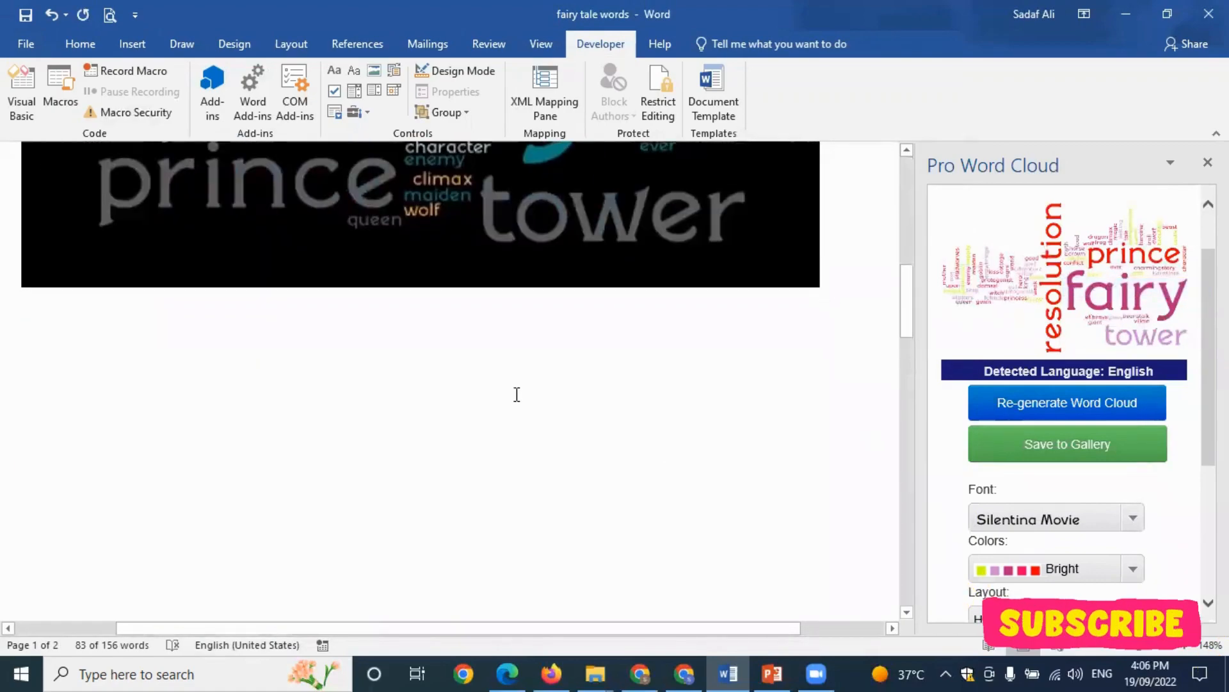
click(275, 385)
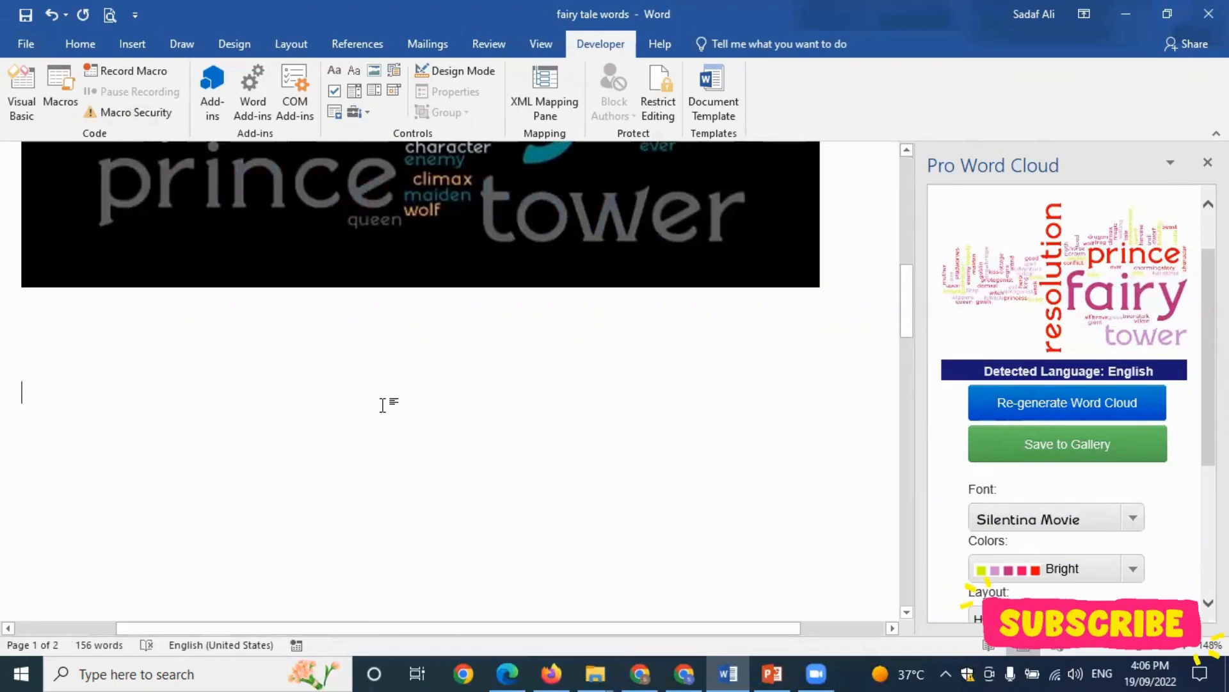
key(ctrl+v)
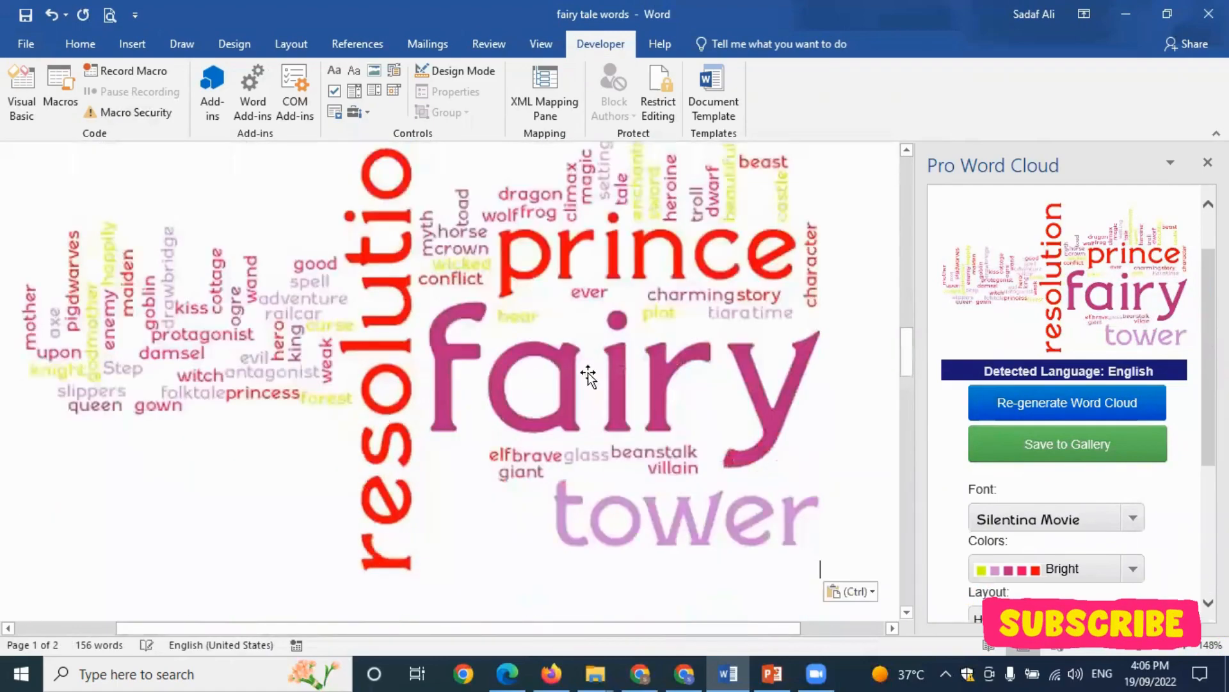
Examine the pasted word cloud's colors and its mix of horizontal and vertical words
scroll(527, 383, down, 2)
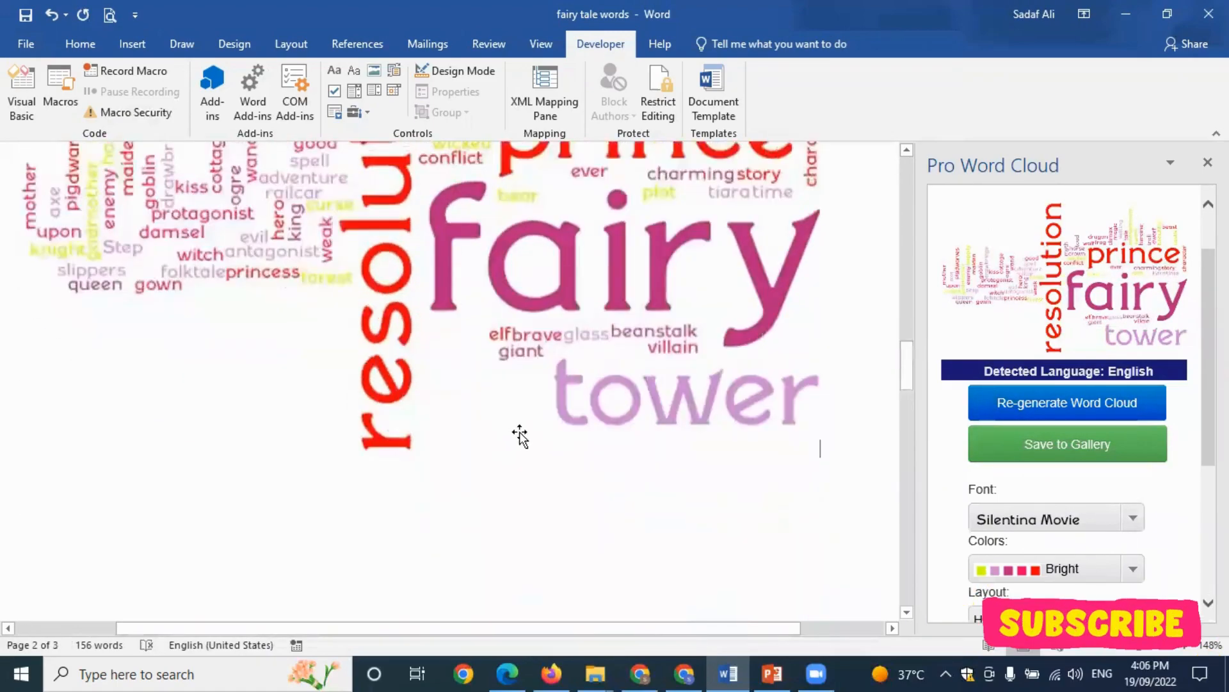
scroll(518, 433, up, 3)
scroll(538, 447, up, 3)
scroll(549, 448, down, 5)
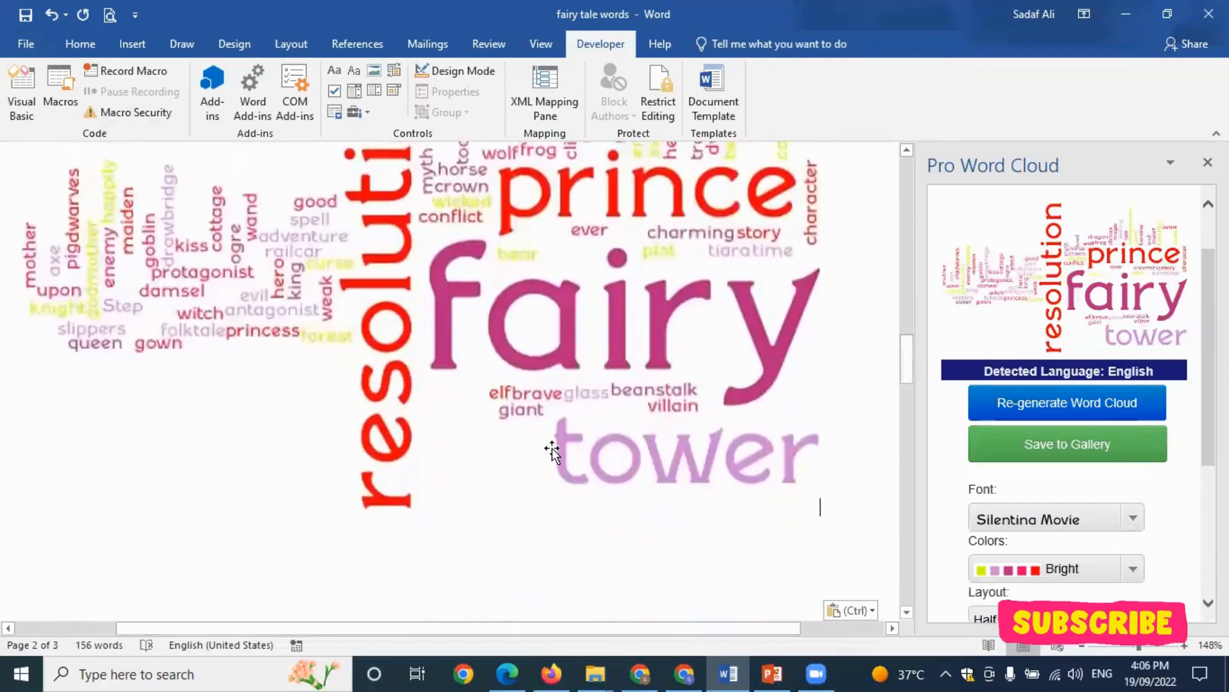
scroll(544, 442, up, 1)
click(534, 431)
scroll(375, 422, up, 1)
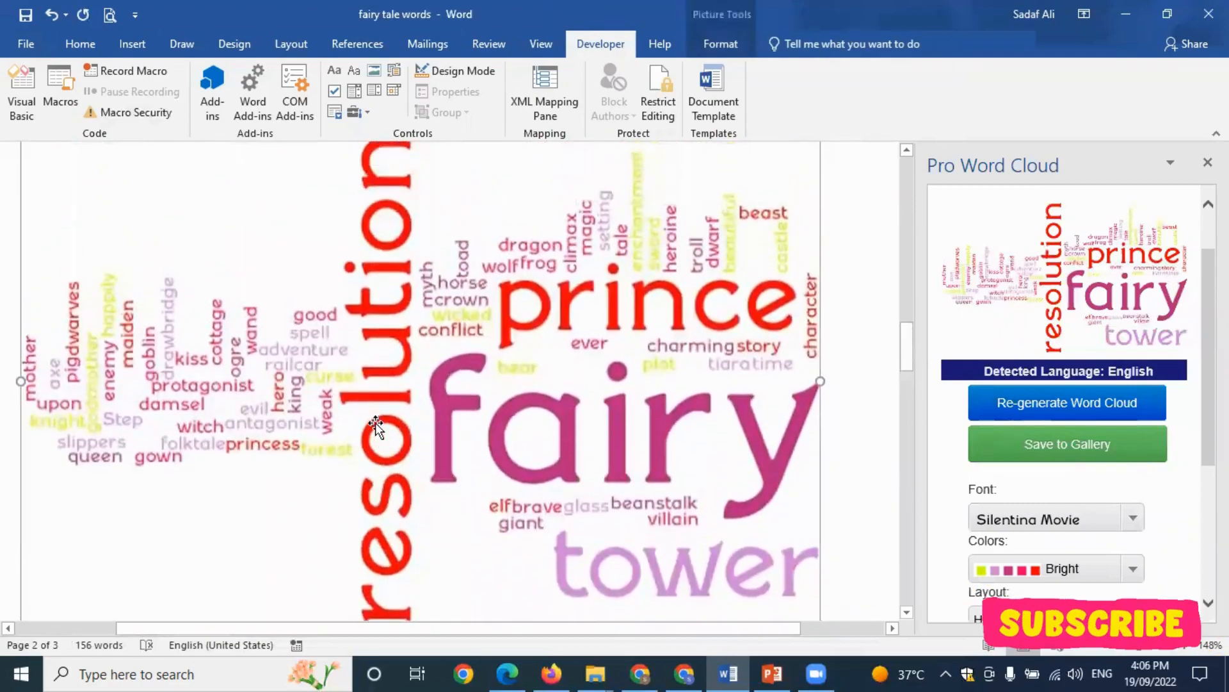
scroll(375, 422, up, 7)
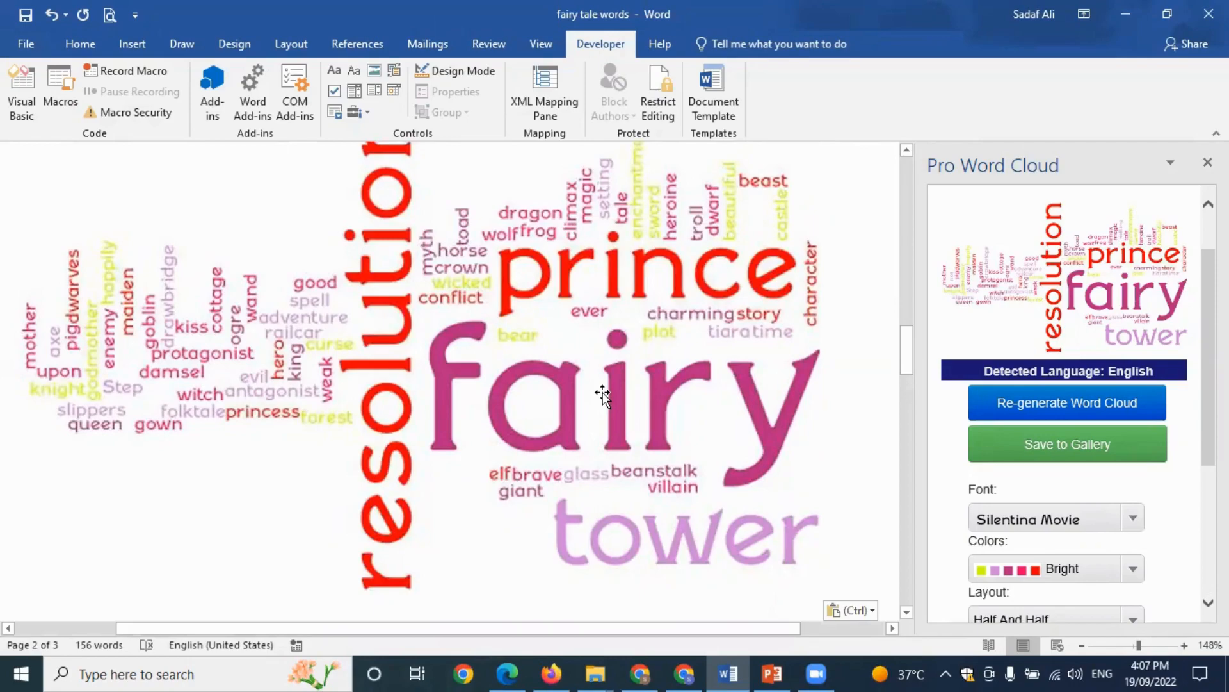
scroll(602, 393, up, 3)
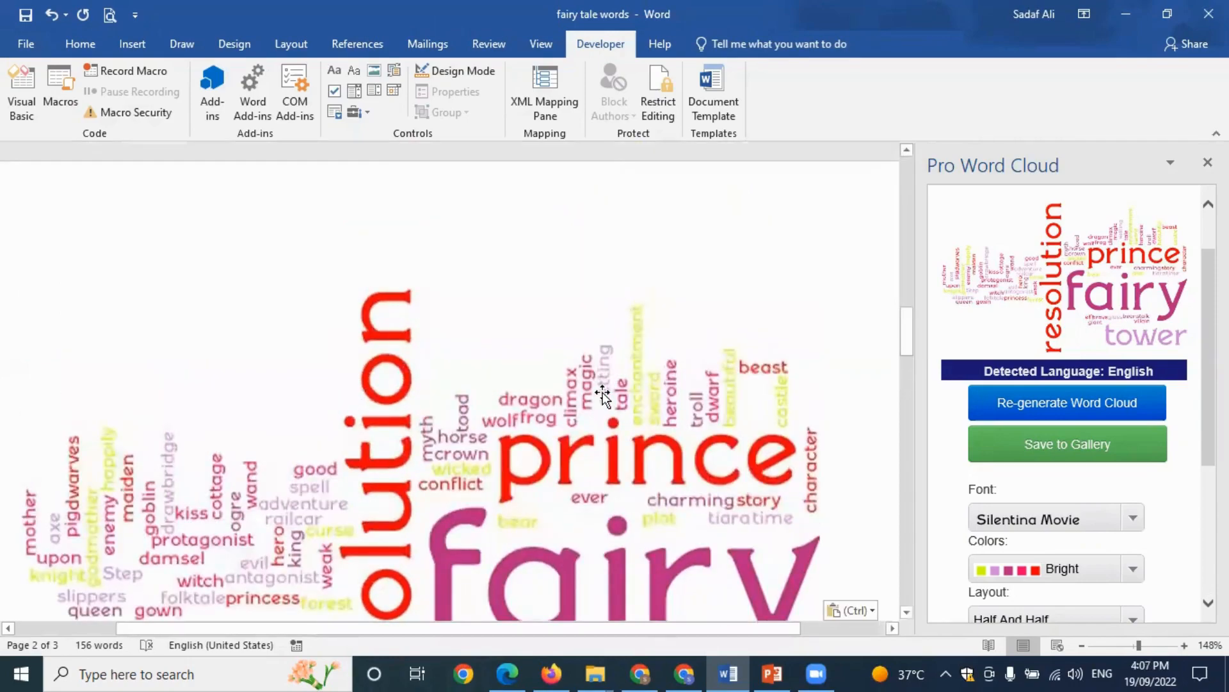
scroll(603, 394, up, 2)
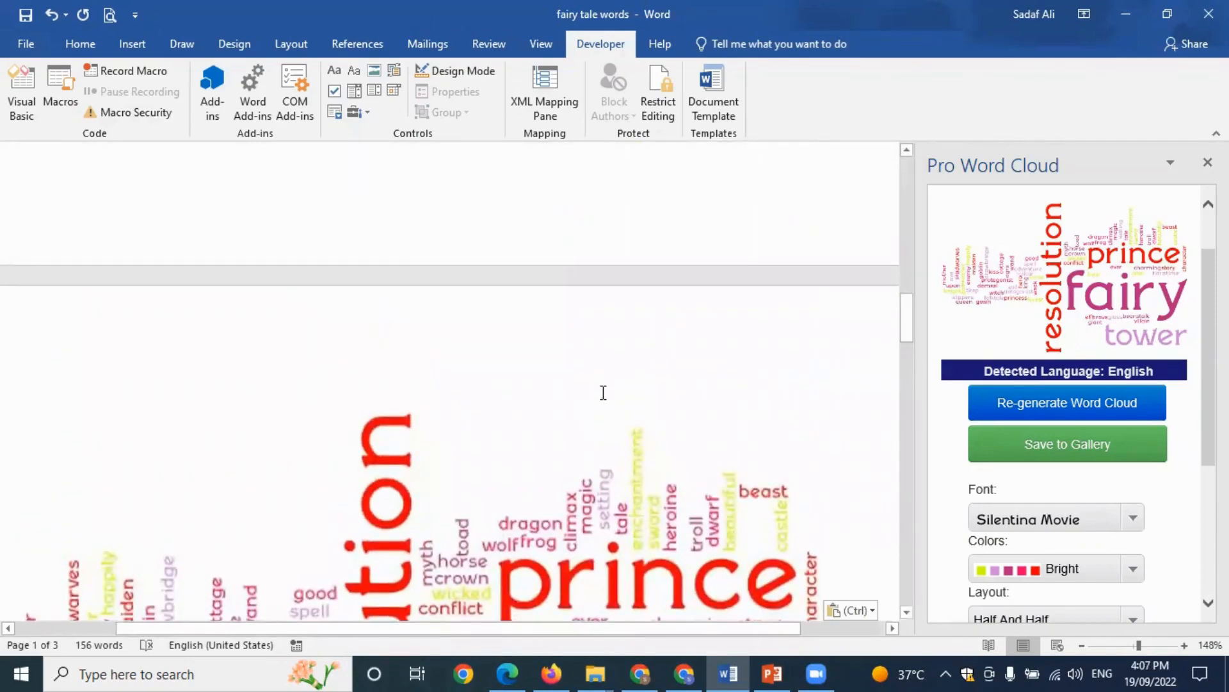
scroll(666, 455, down, 1)
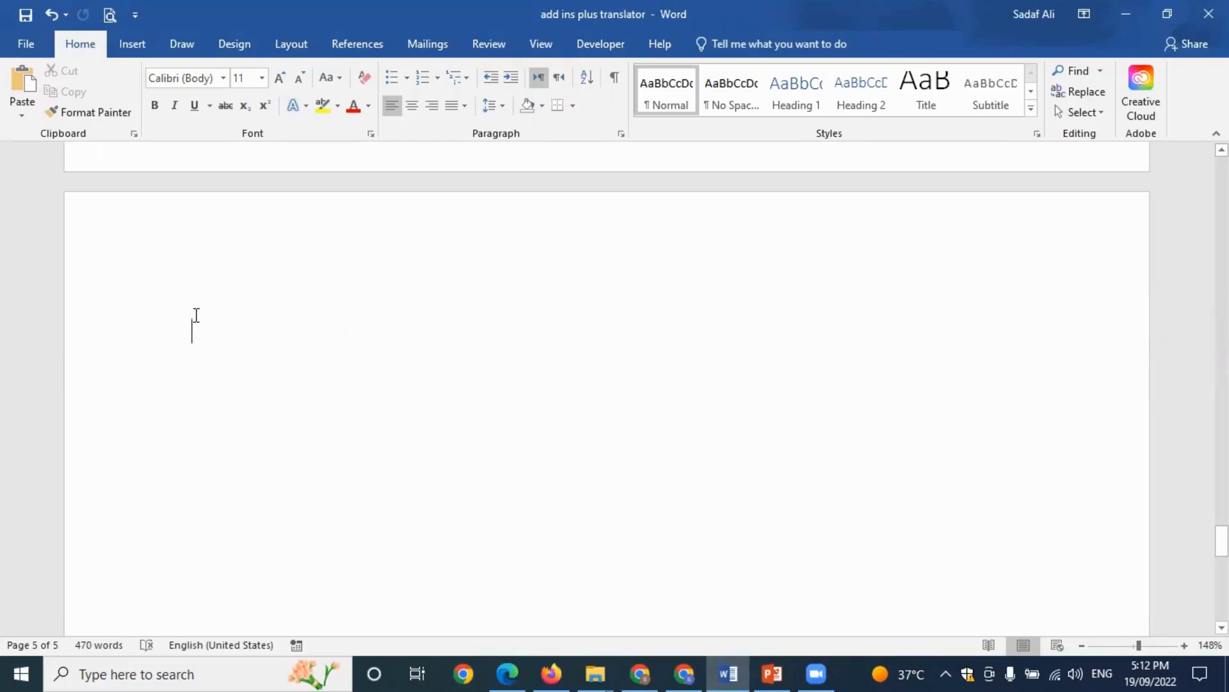
Enter Bill Gates and Elon Musk on separate lines on the empty last page of the add ins plus translator document
text(Bill)
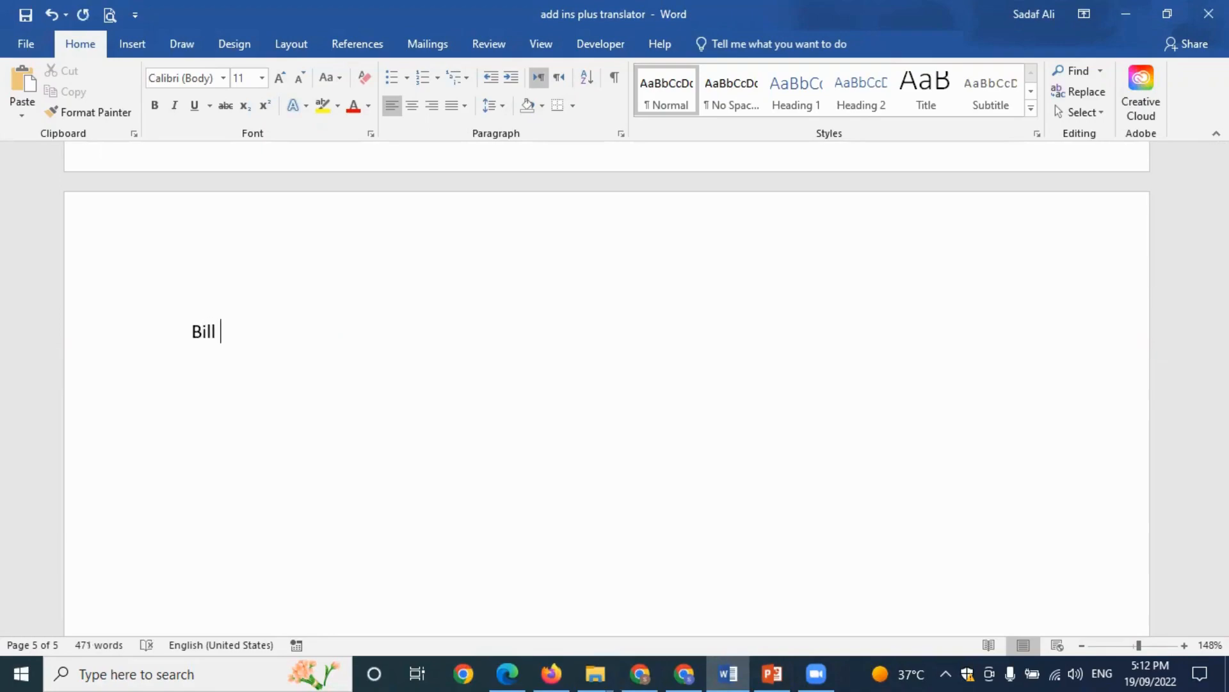
text( Ga)
text(Must)
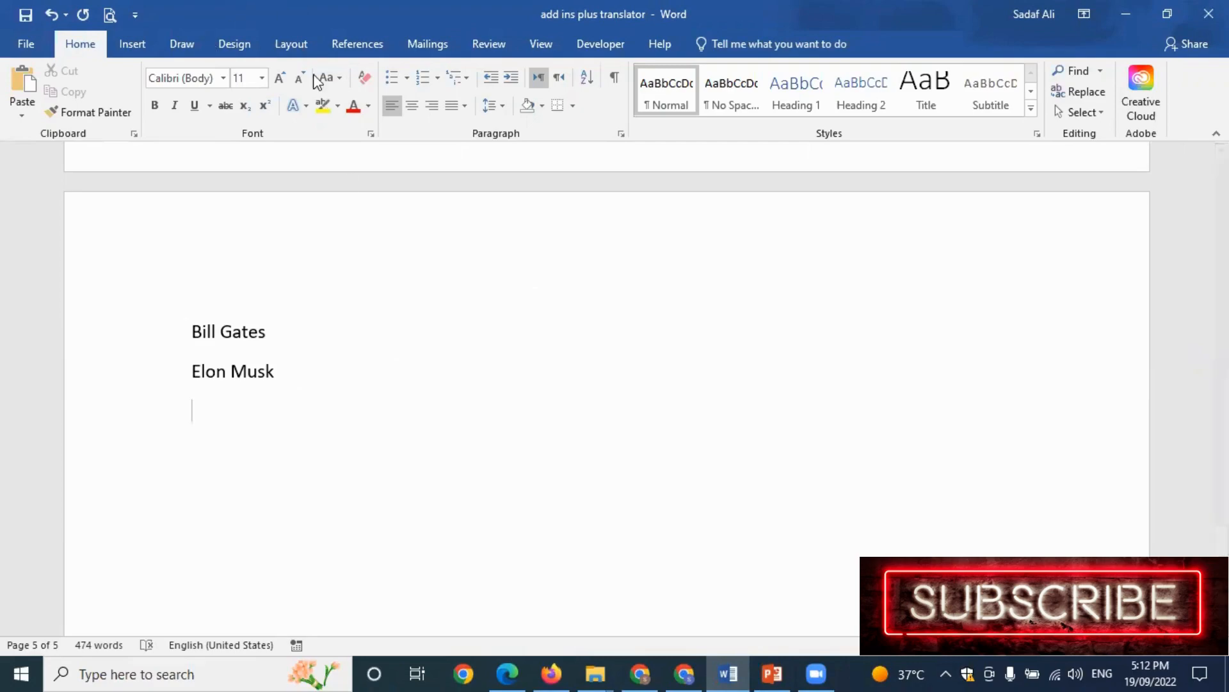
Search the Office Add-ins store for wikipedia and add the Wikipedia add-in, accepting its license terms
click(603, 44)
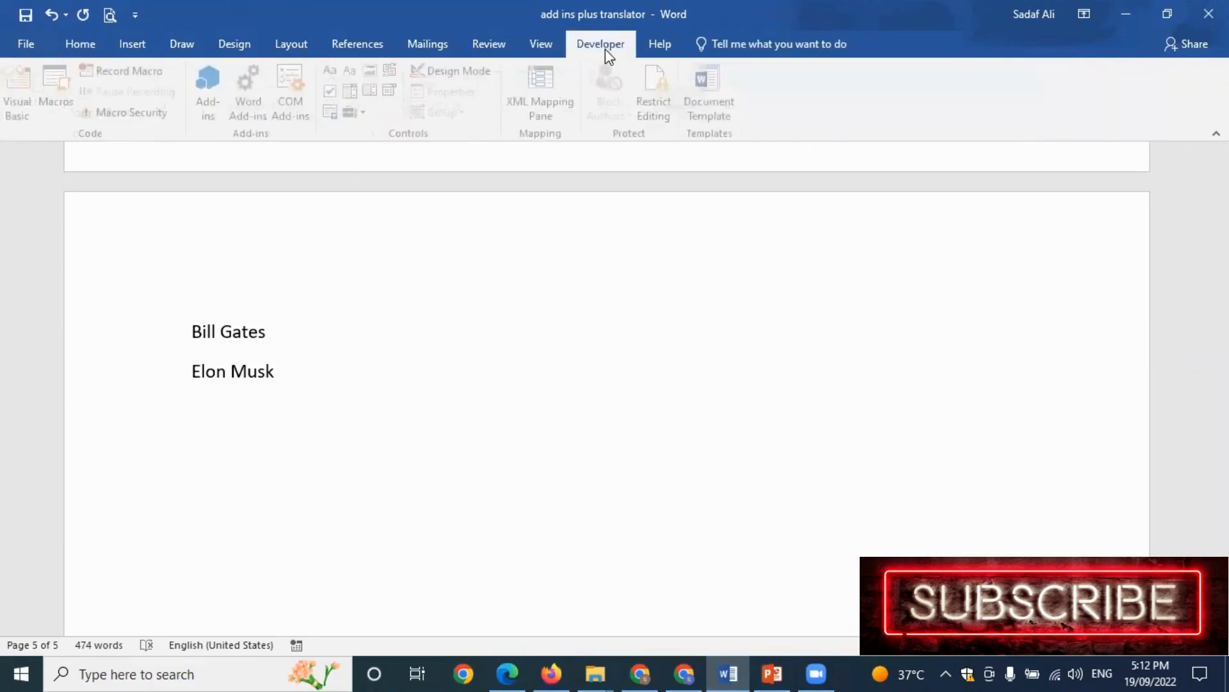
click(213, 96)
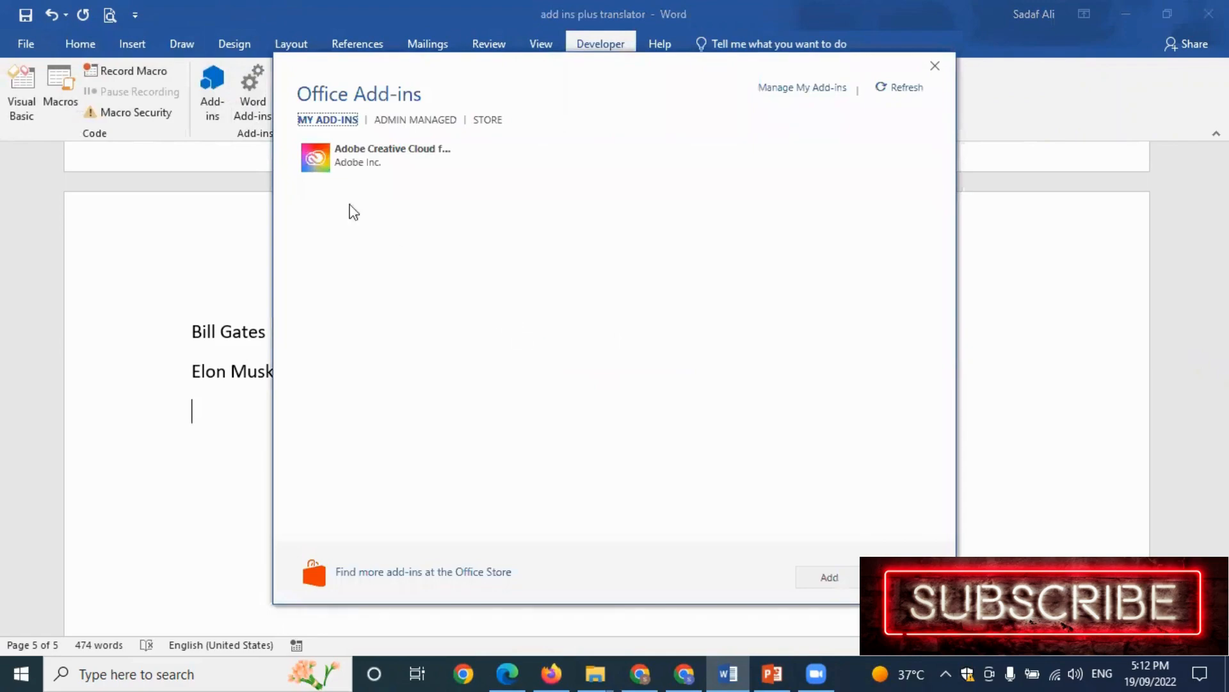
click(488, 121)
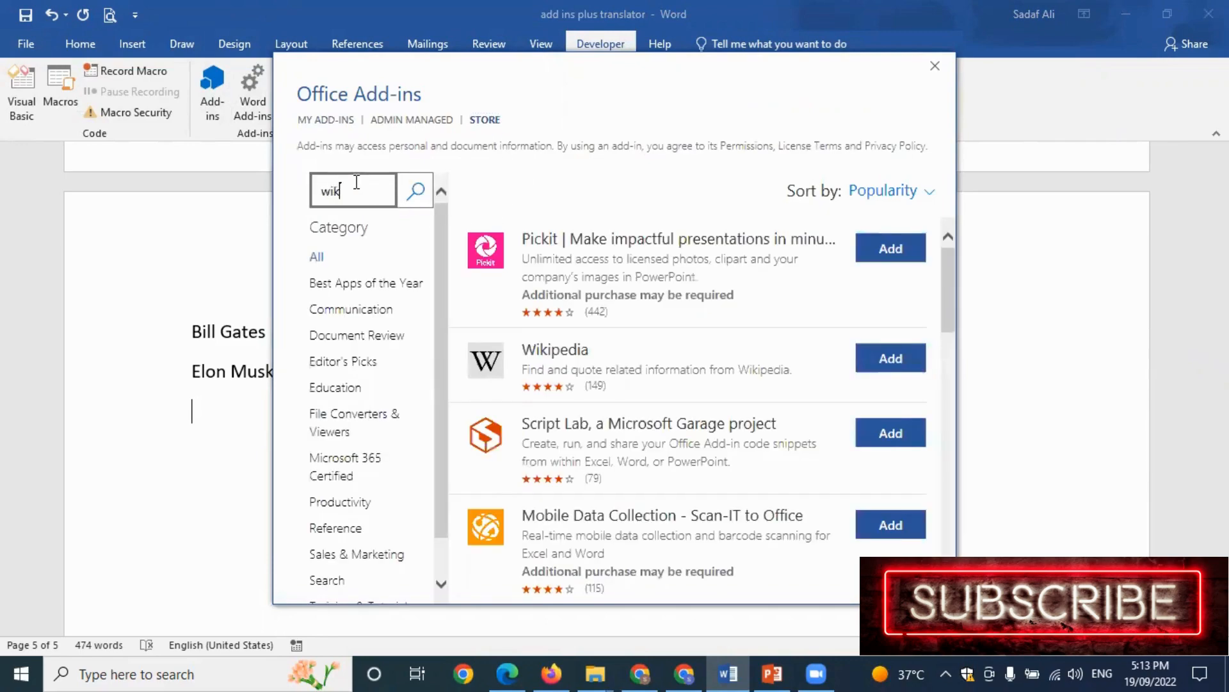
click(416, 190)
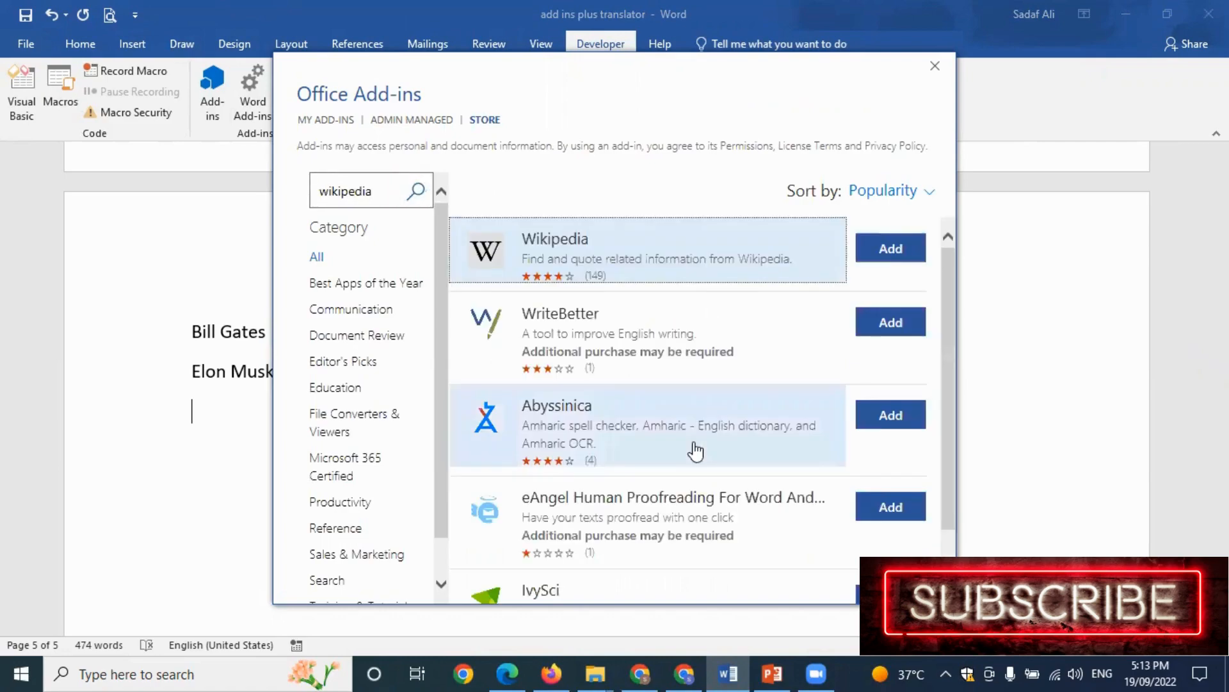
click(897, 250)
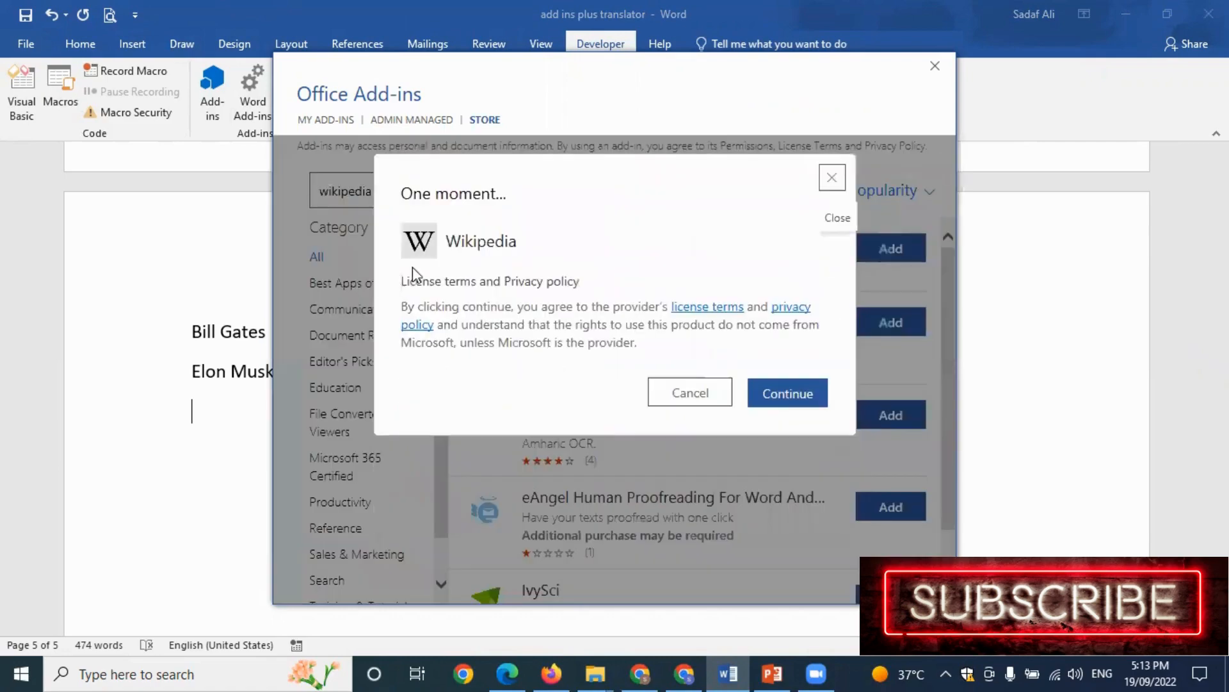
click(799, 412)
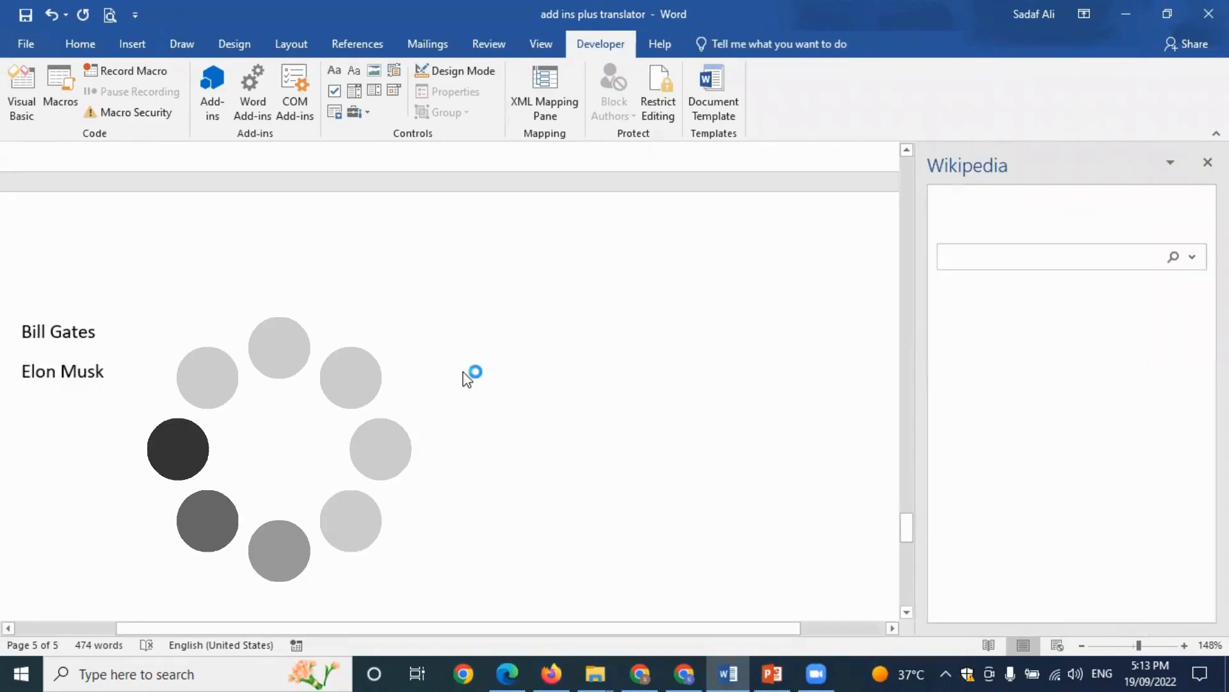
Search the Wikipedia add-in for Bill Gates and read through the article text
click(972, 261)
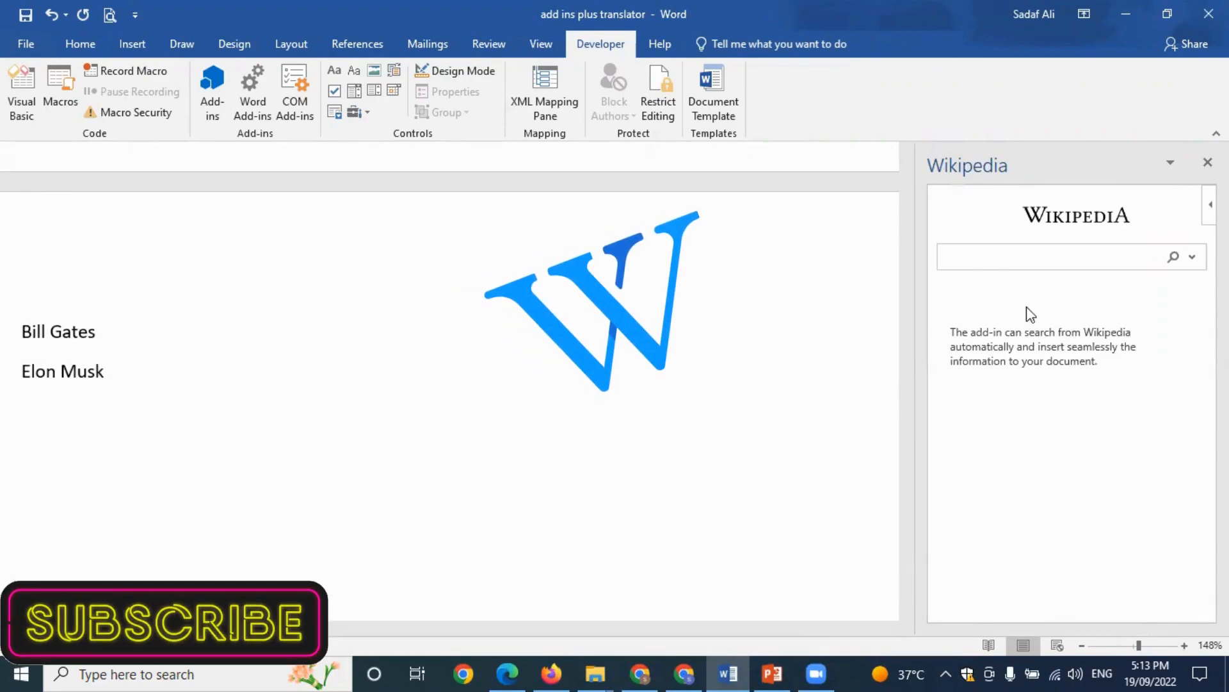
text(Bill Gates)
key(Return)
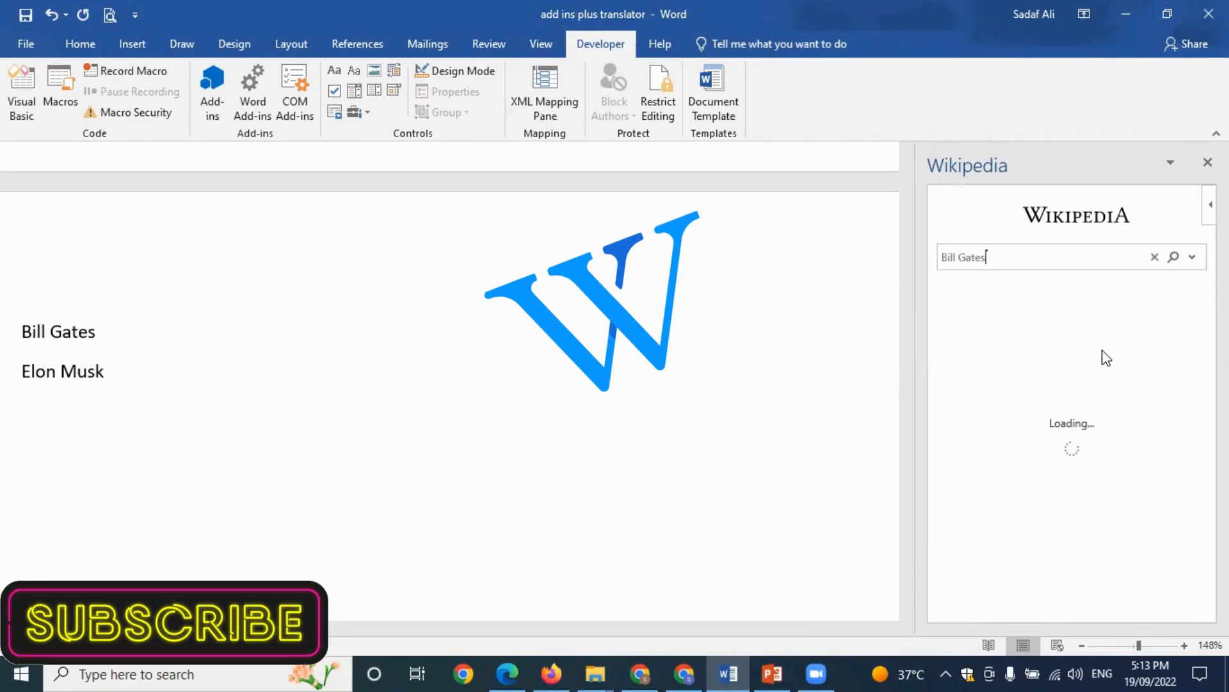
scroll(1152, 460, down, 3)
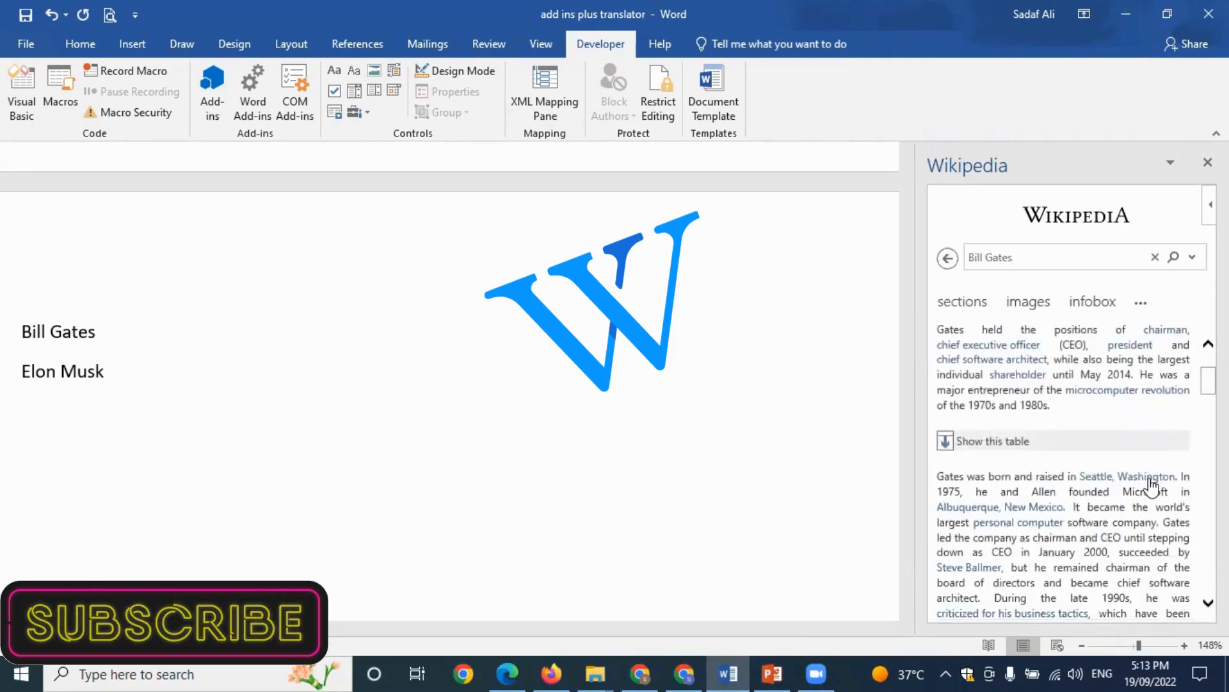
scroll(1159, 481, up, 3)
scroll(1169, 483, down, 3)
scroll(1170, 484, down, 5)
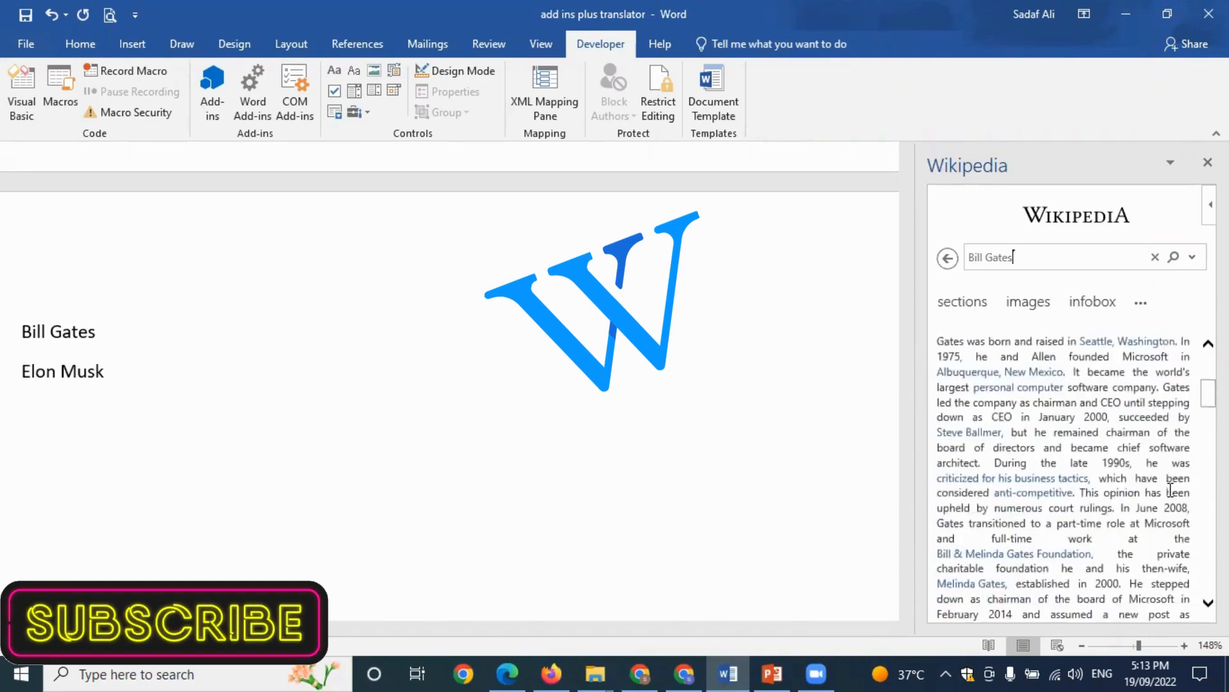
Copy the Wikipedia article's paragraph from "Gates was born and raised" through "education." onto a new line below Bill Gates in the document
scroll(1133, 461, down, 1)
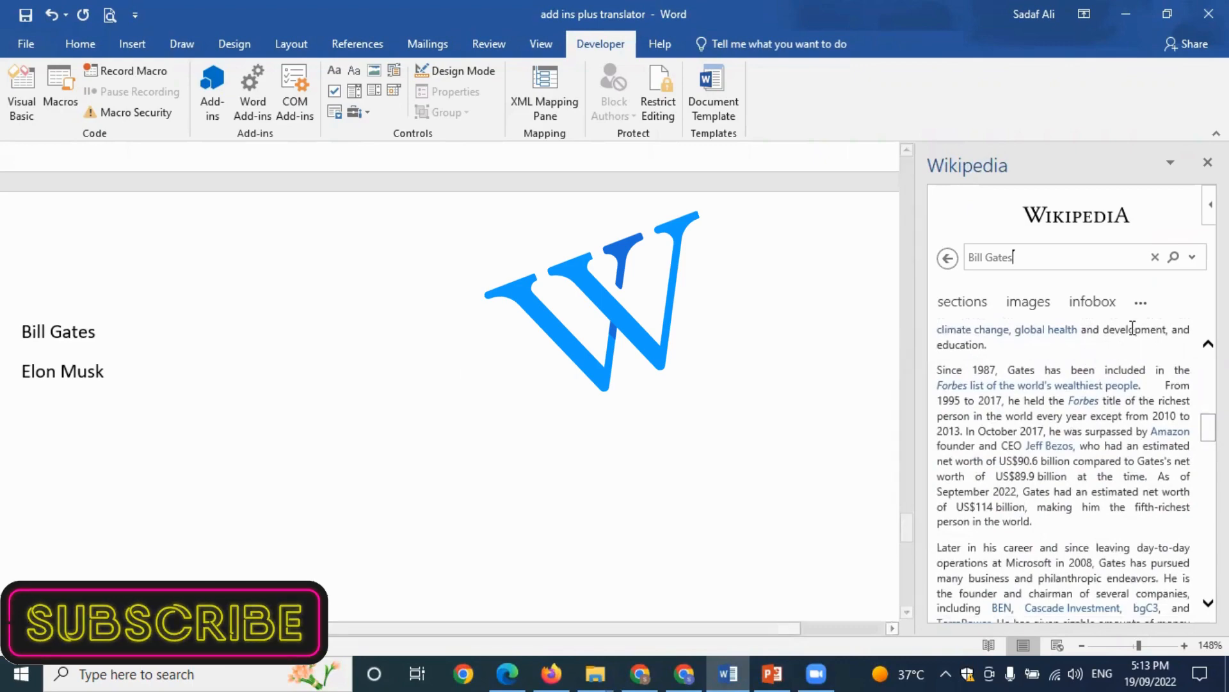
scroll(1010, 351, down, 1)
scroll(1019, 432, up, 3)
scroll(1019, 432, up, 5)
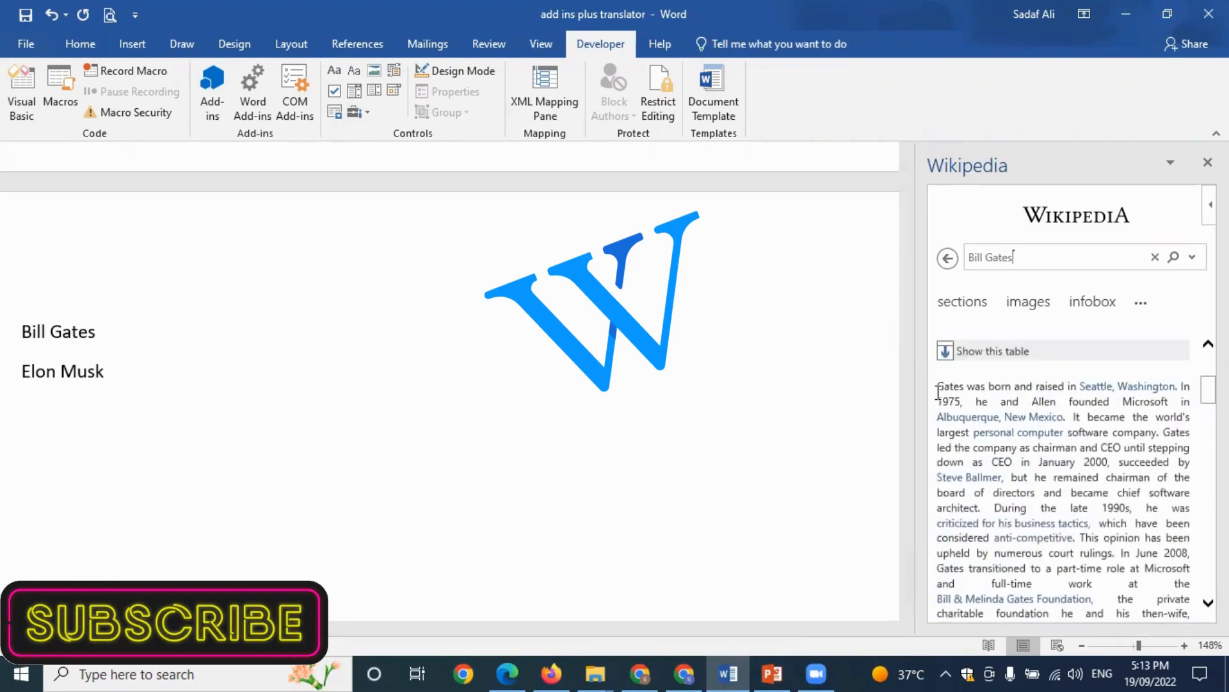
drag(939, 386, 1163, 528)
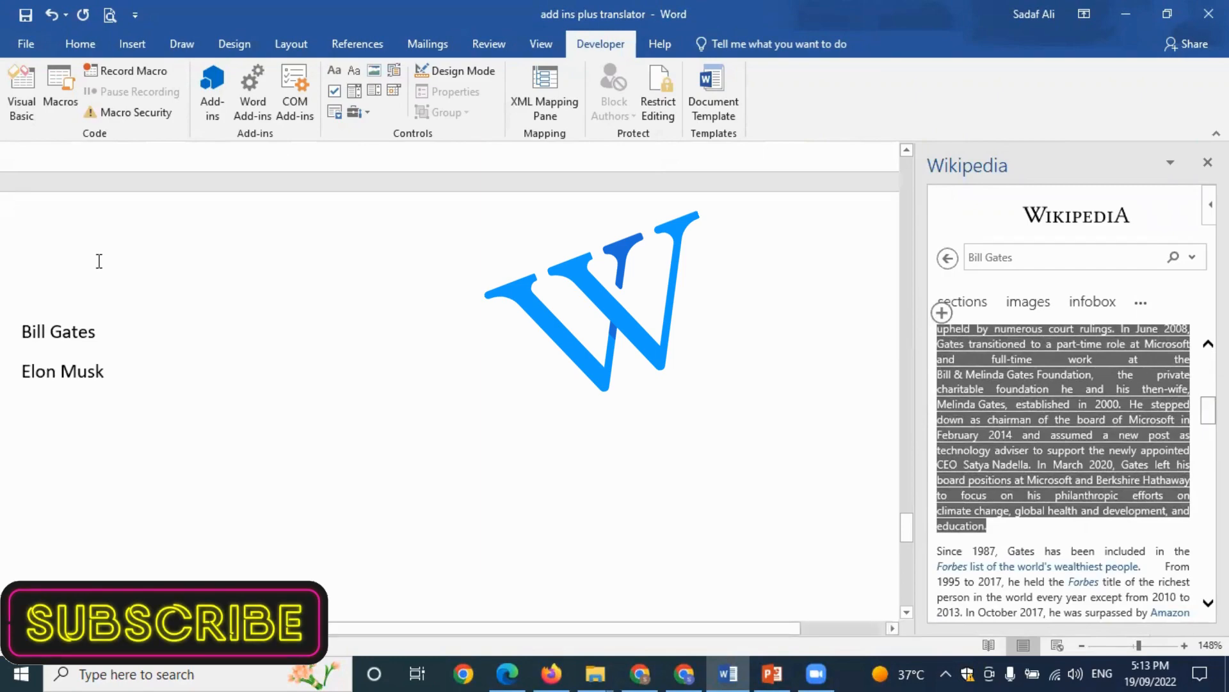
click(140, 330)
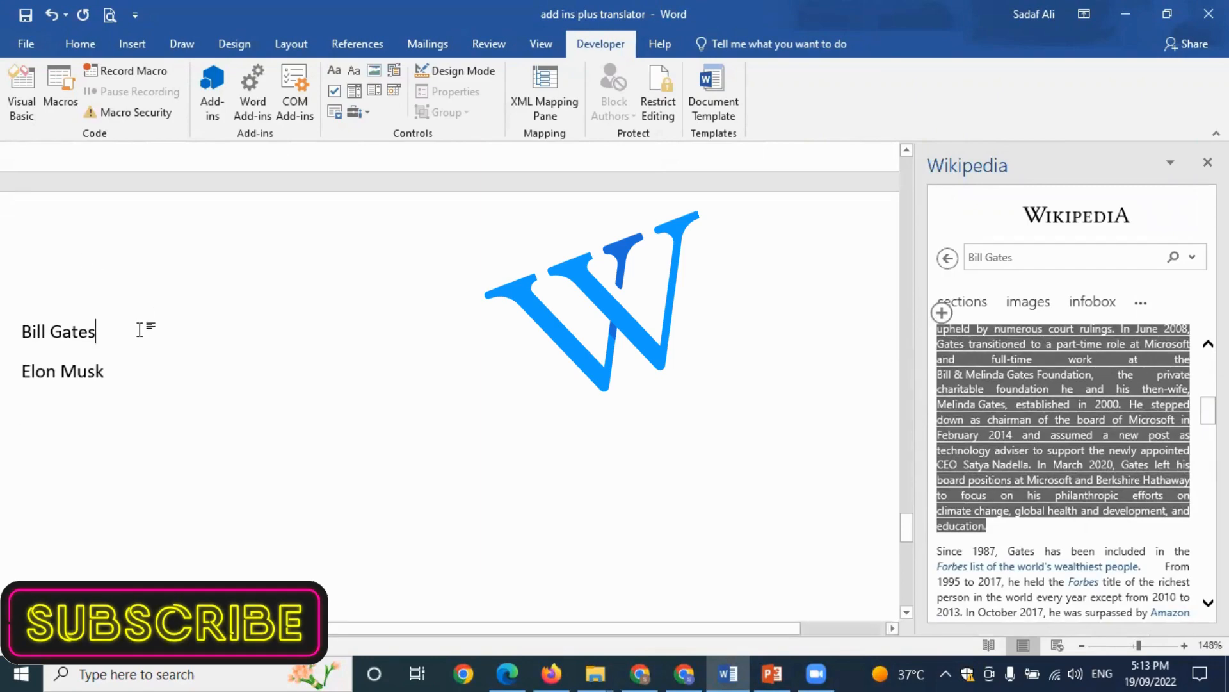
key(Return)
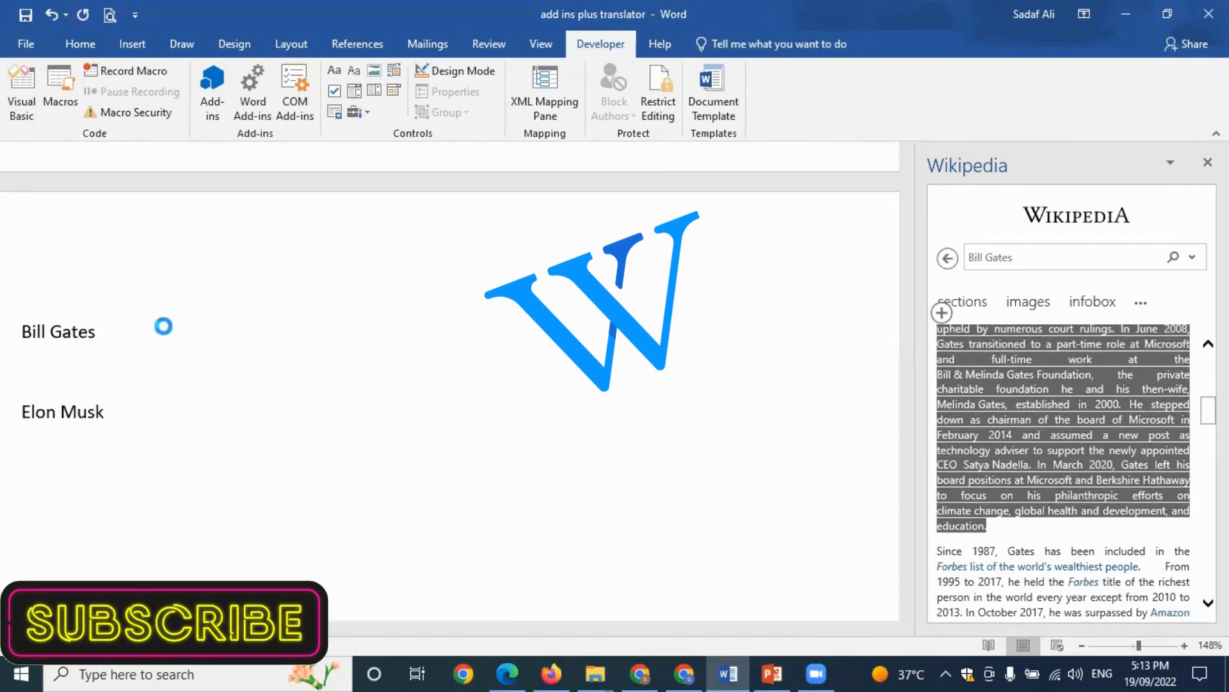
Search the Wikipedia add-in for Elon Musk
click(1020, 256)
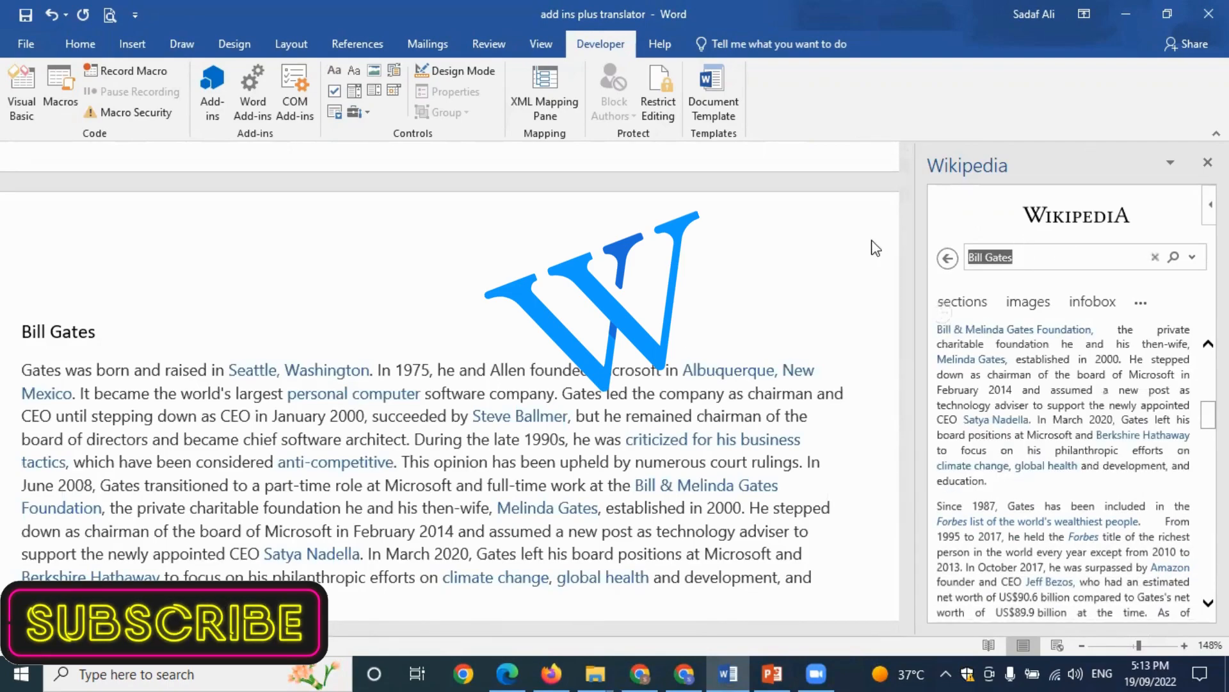
text(Elon )
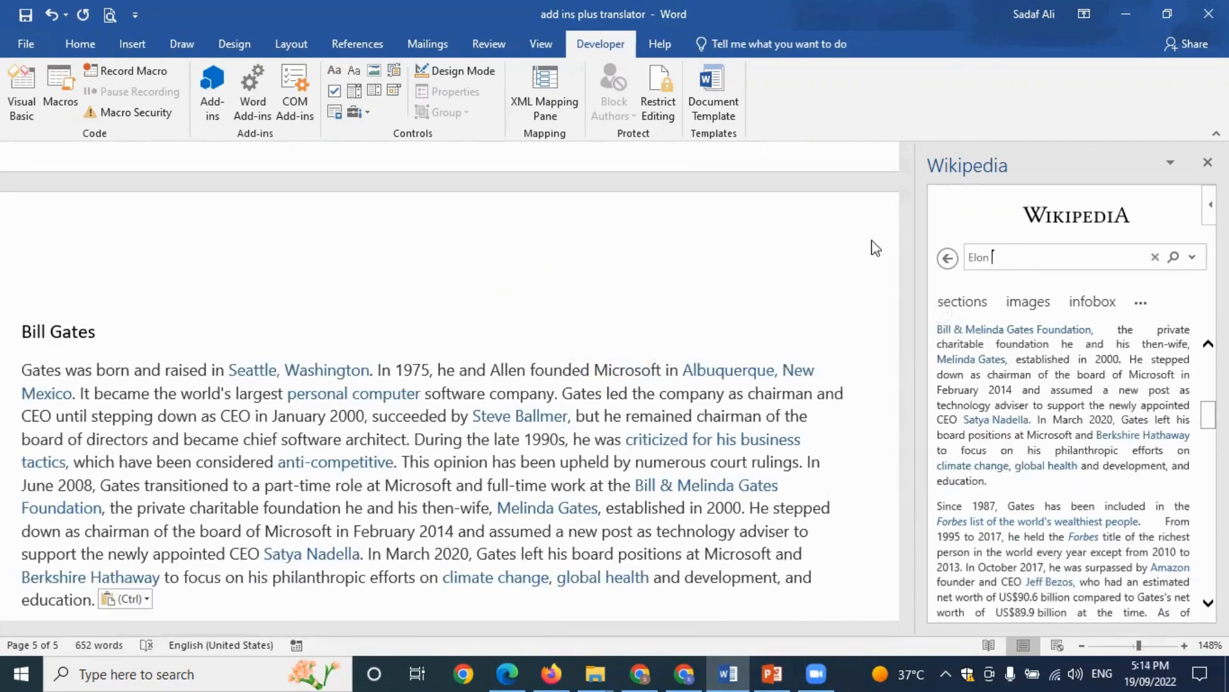
text(Musk)
key(Return)
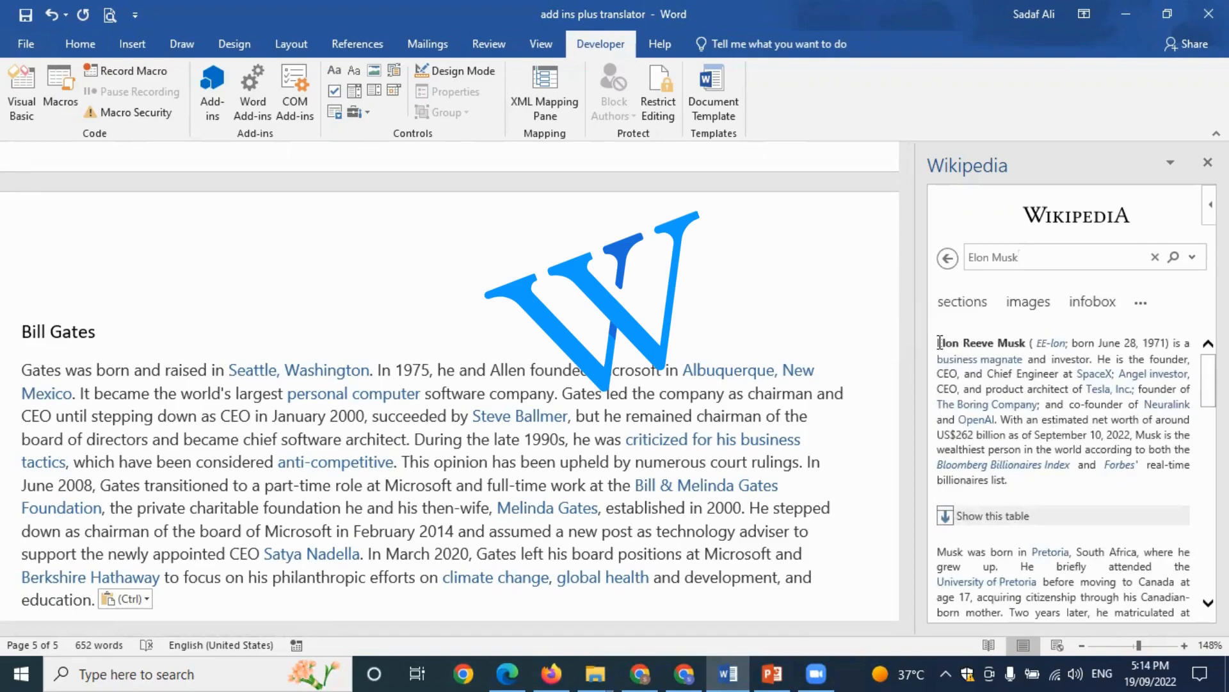
Copy the opening paragraph of the Elon Musk article onto a new line below Elon Musk in the document
drag(940, 342, 1147, 480)
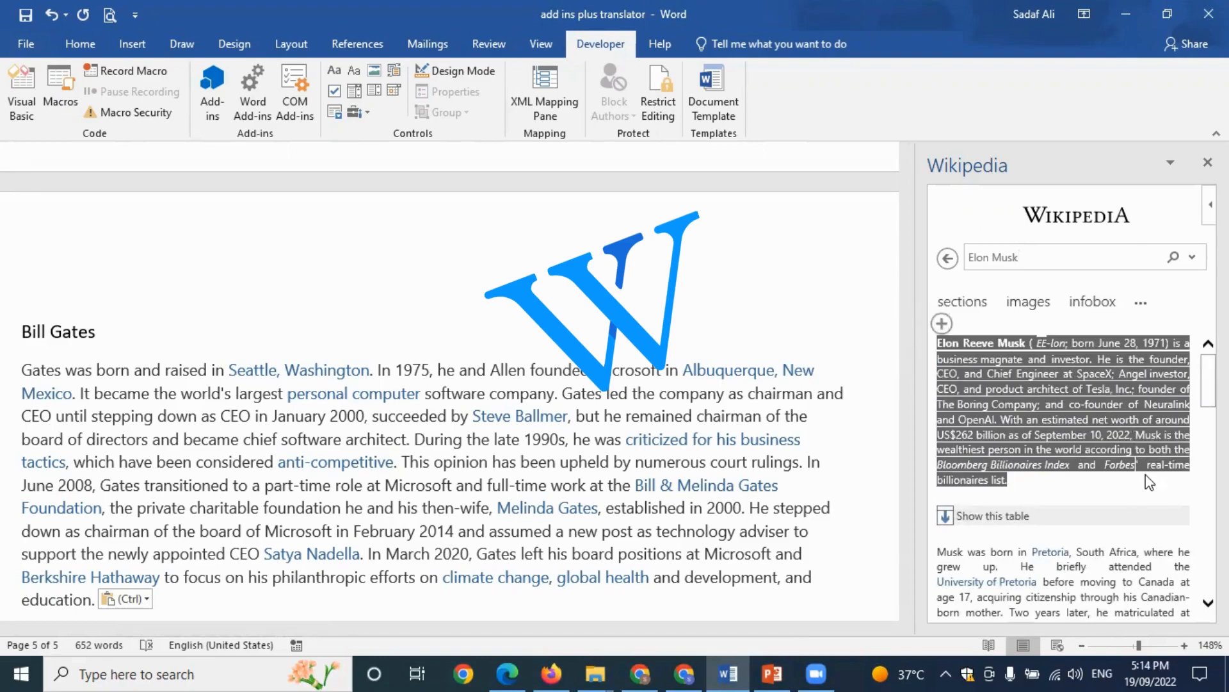
scroll(143, 348, down, 8)
scroll(569, 385, up, 3)
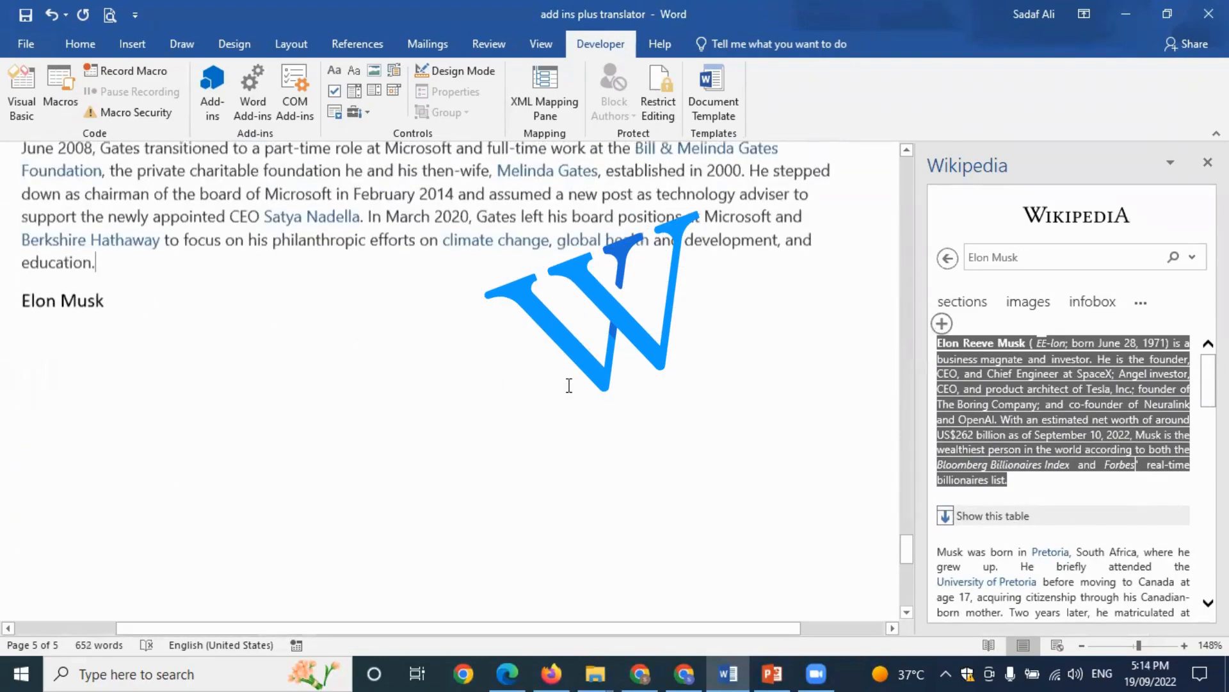
scroll(569, 385, up, 1)
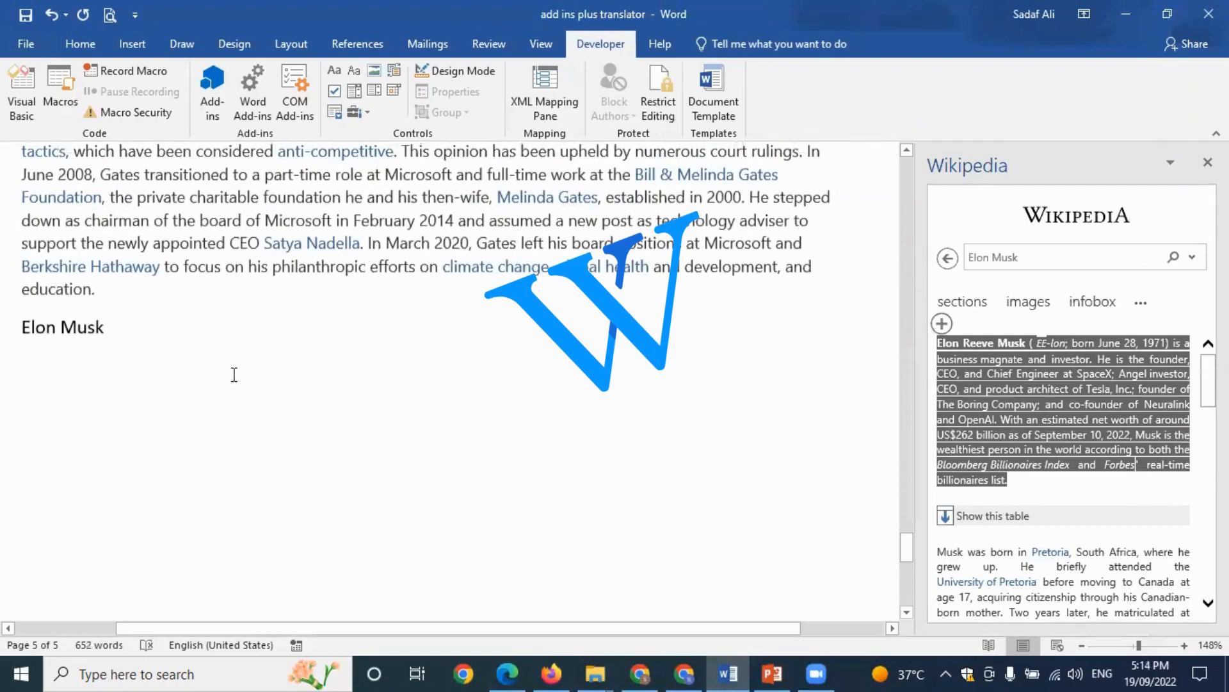
click(178, 323)
key(Return)
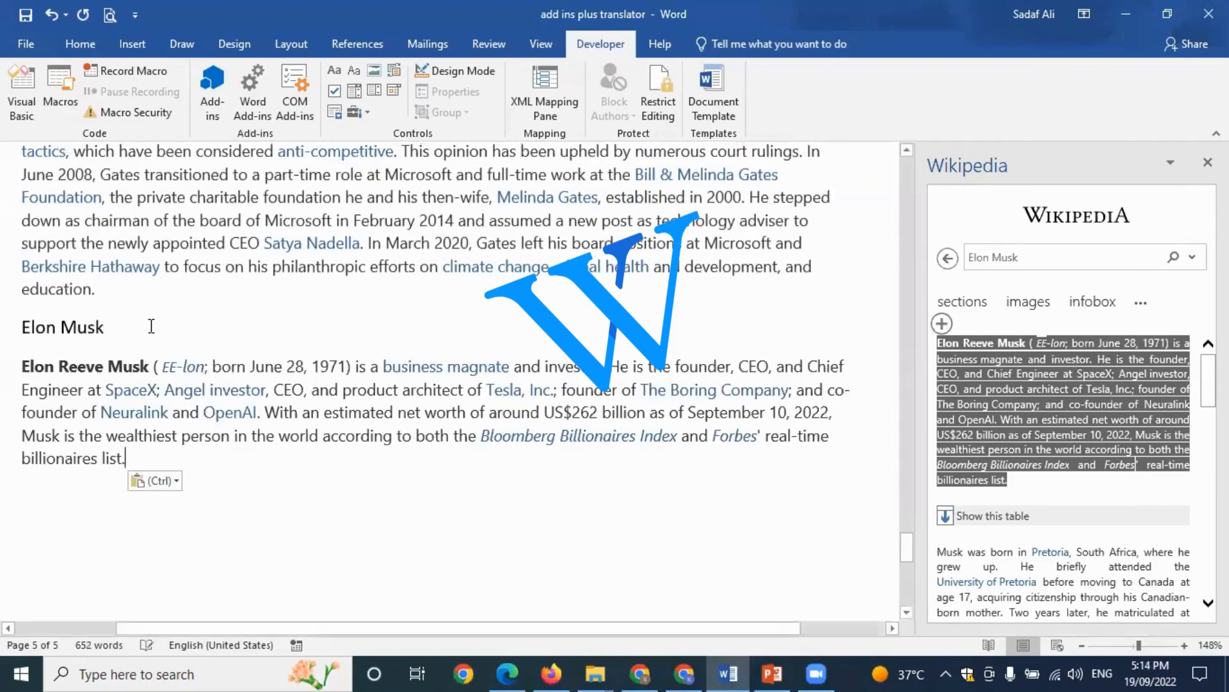
scroll(557, 576, up, 4)
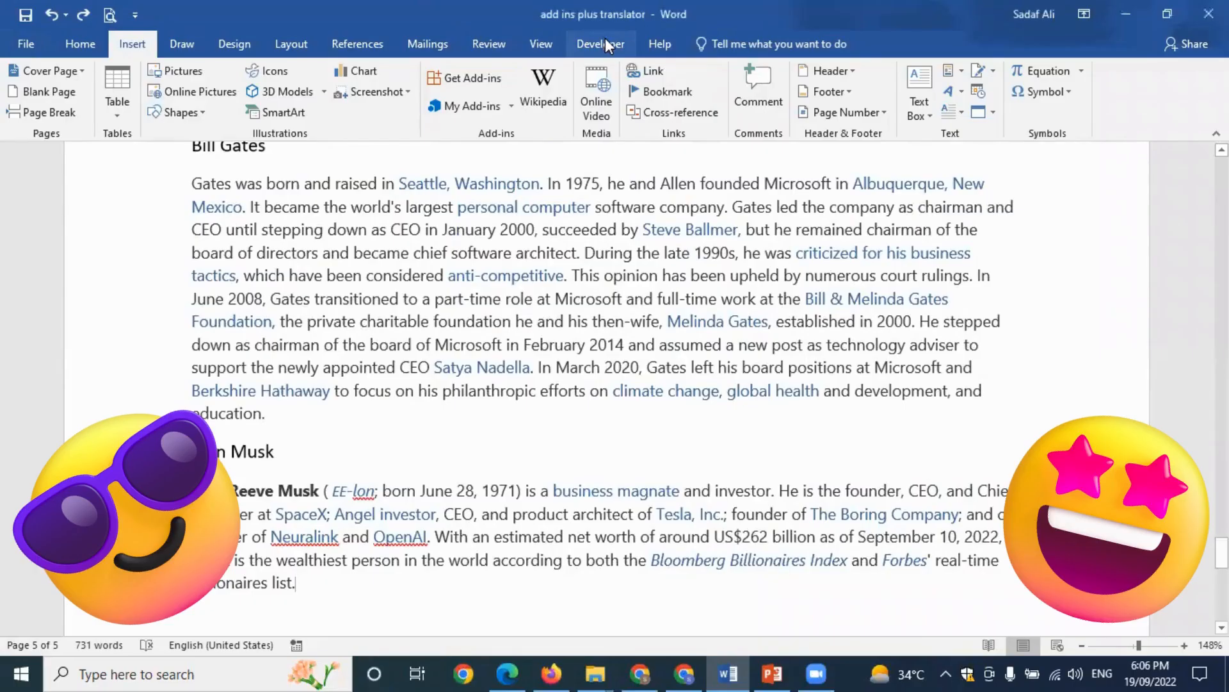
Search the Office Add-ins store for emoji, add the Emoji Keyboard add-in and dismiss its introductory tip
click(602, 41)
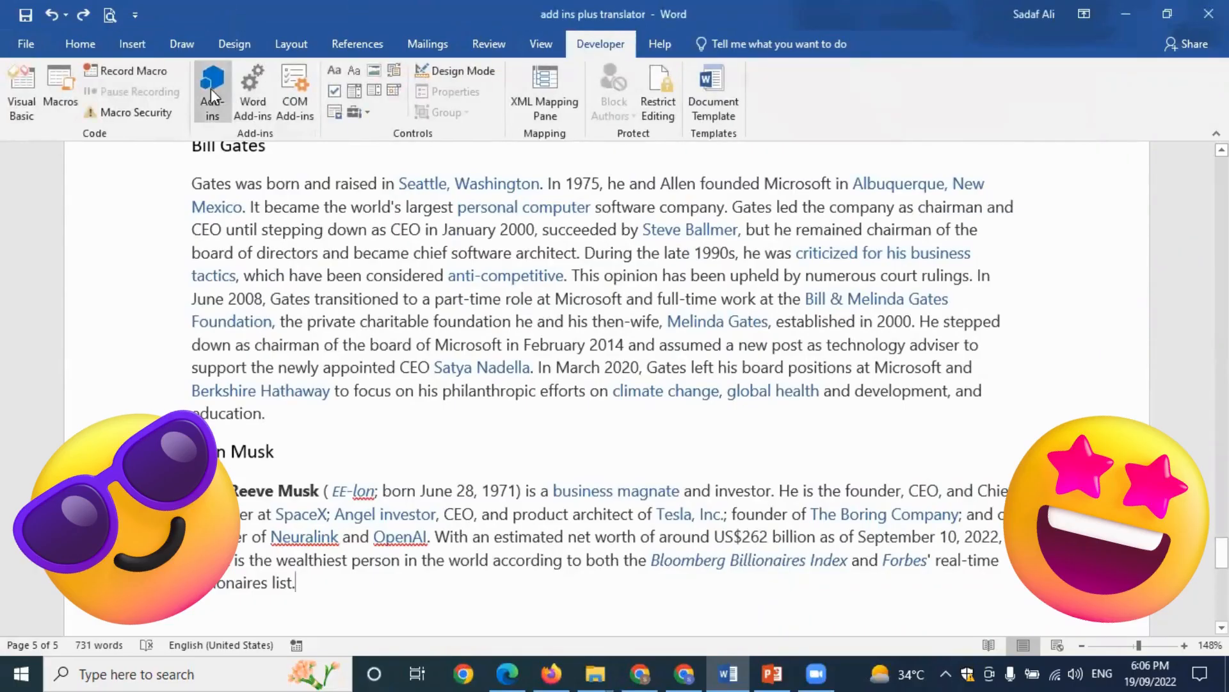
click(211, 93)
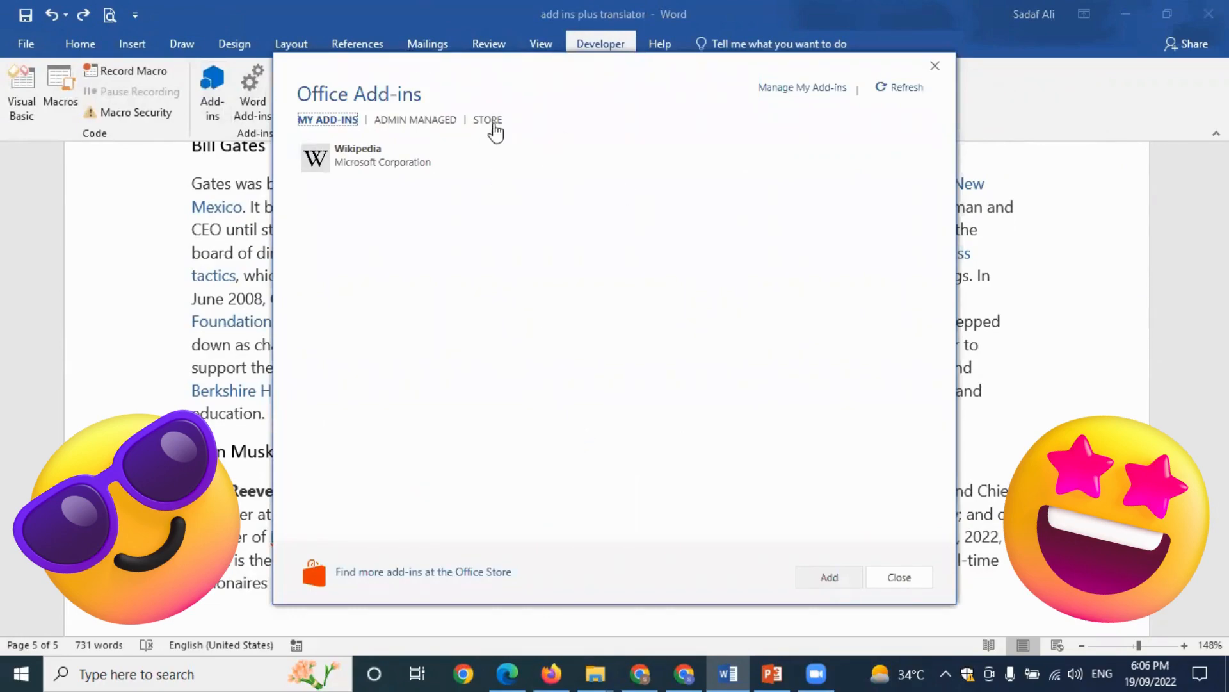
click(491, 121)
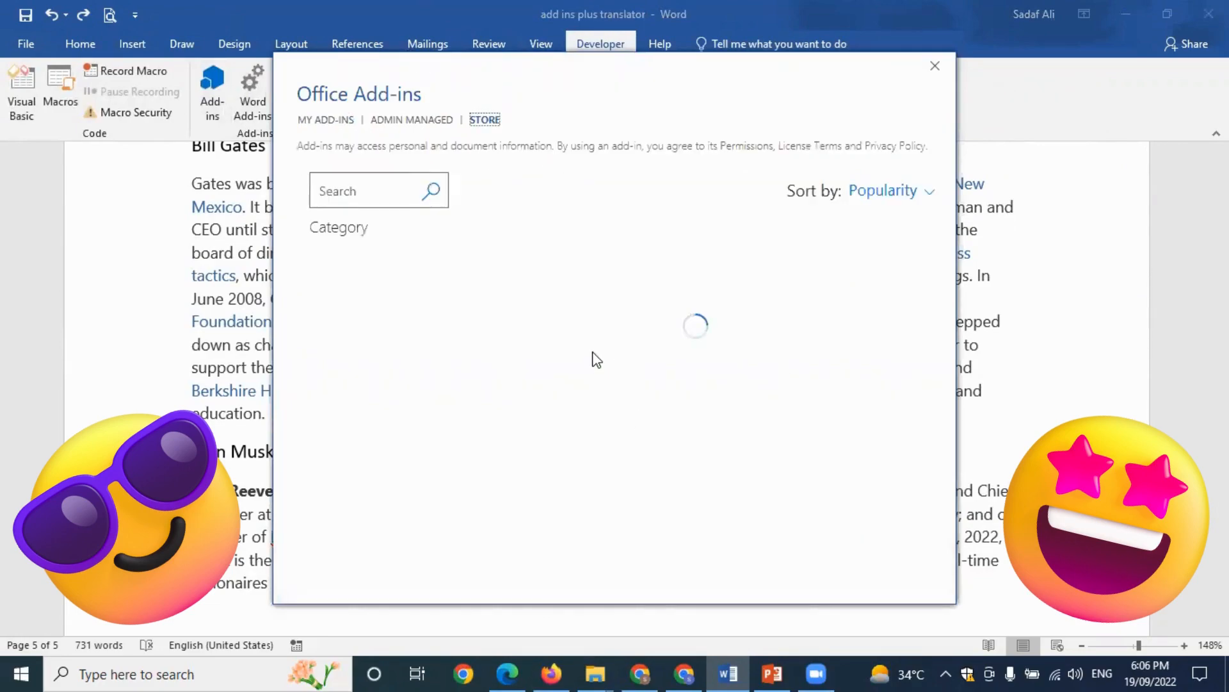
click(363, 190)
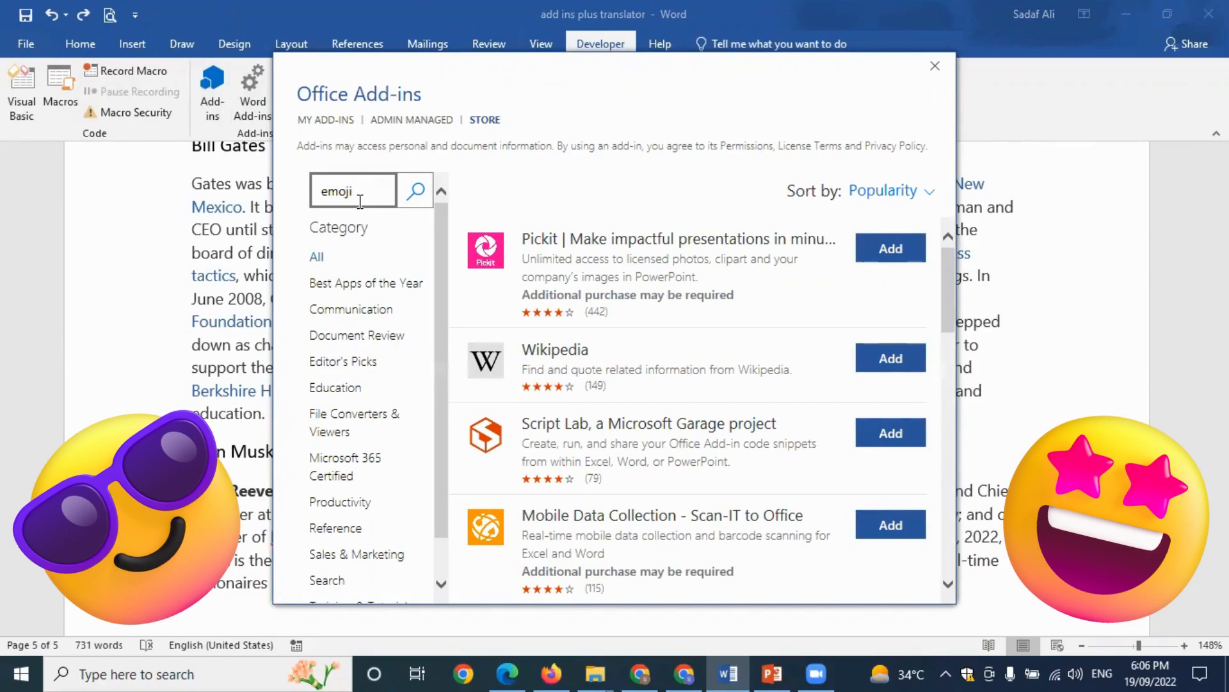
click(413, 191)
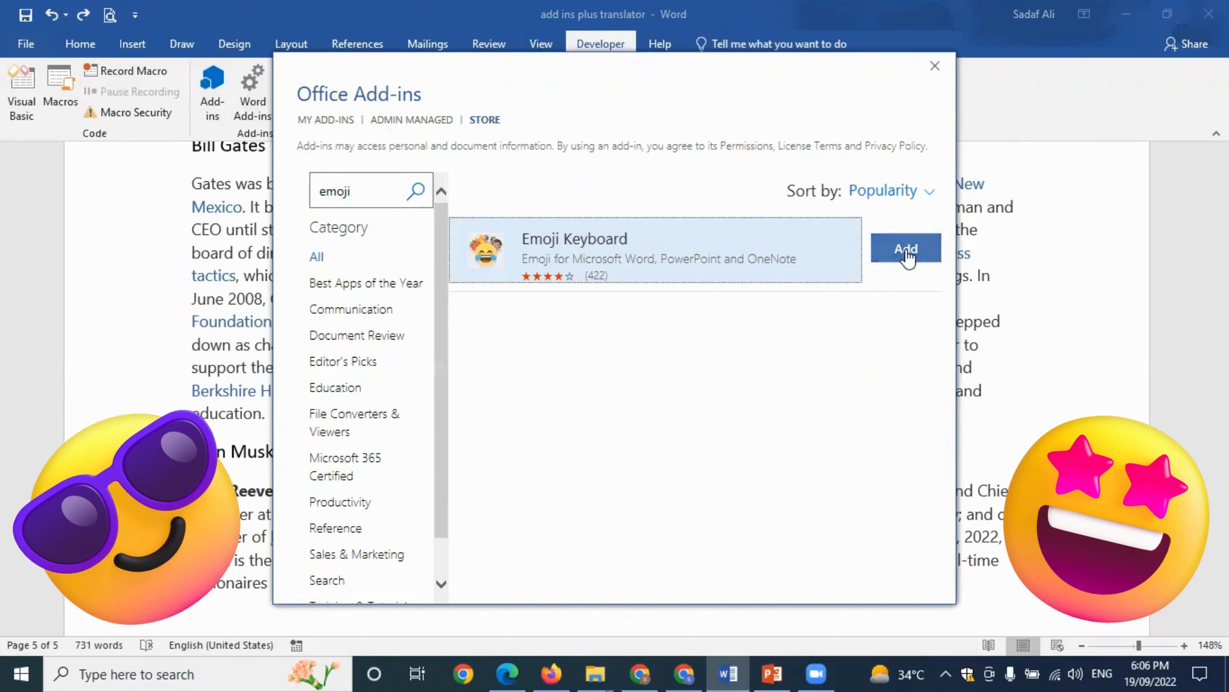
click(907, 255)
click(812, 397)
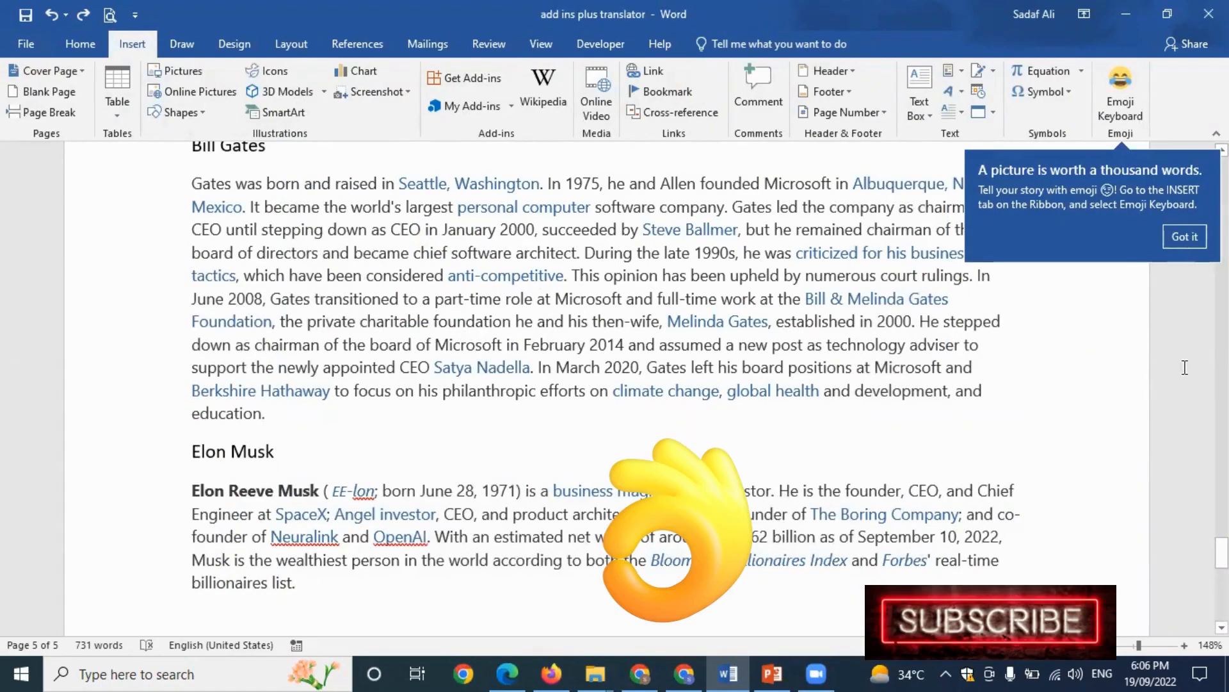
click(1180, 237)
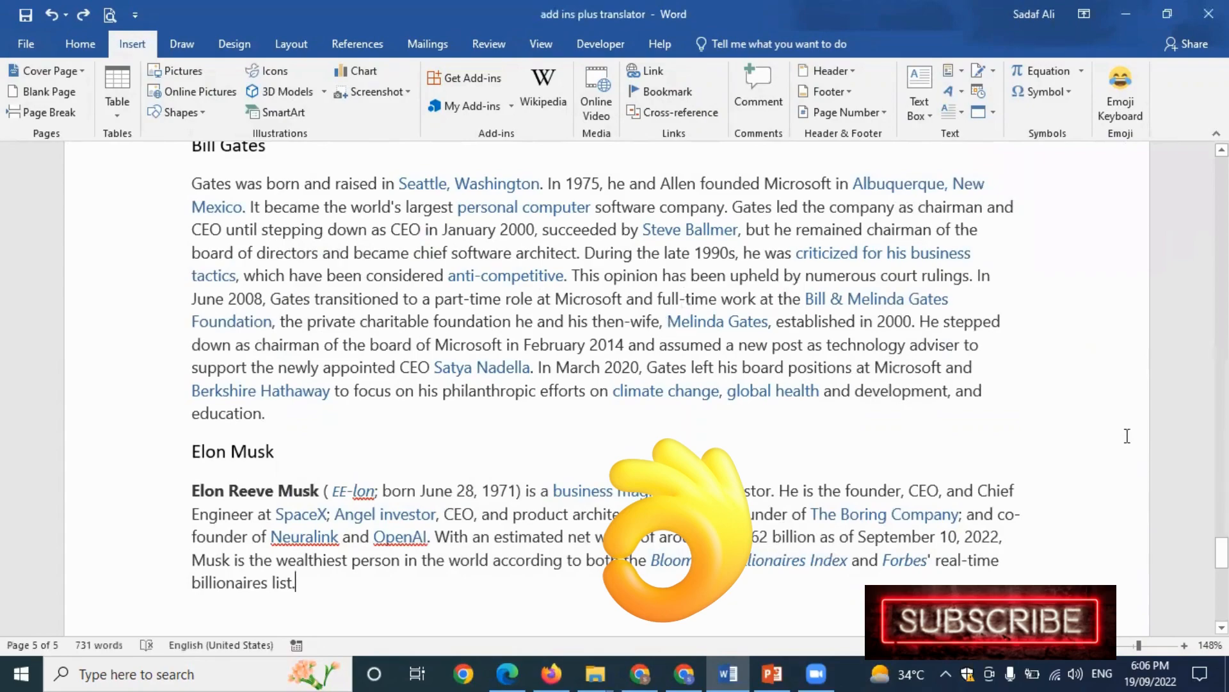
Insert an empty line after the English Cinderella story's first paragraph, which ends with "the fairy godmother appeared."
scroll(738, 390, up, 6)
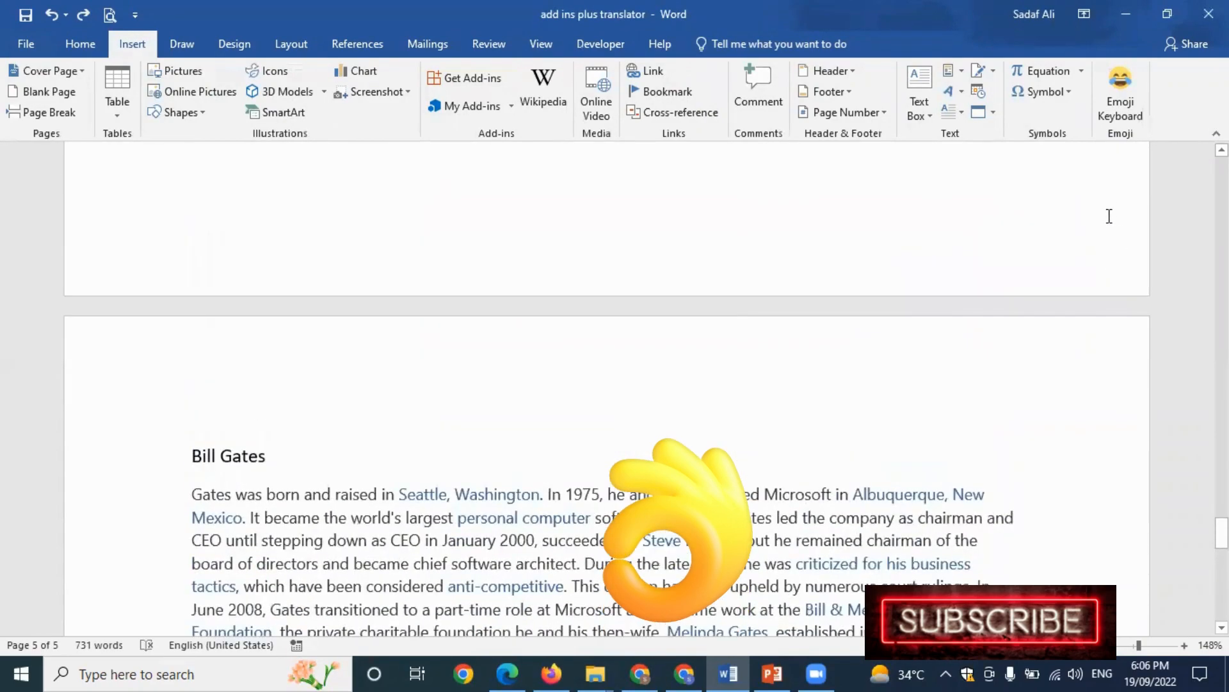
scroll(1109, 214, down, 3)
scroll(832, 352, up, 8)
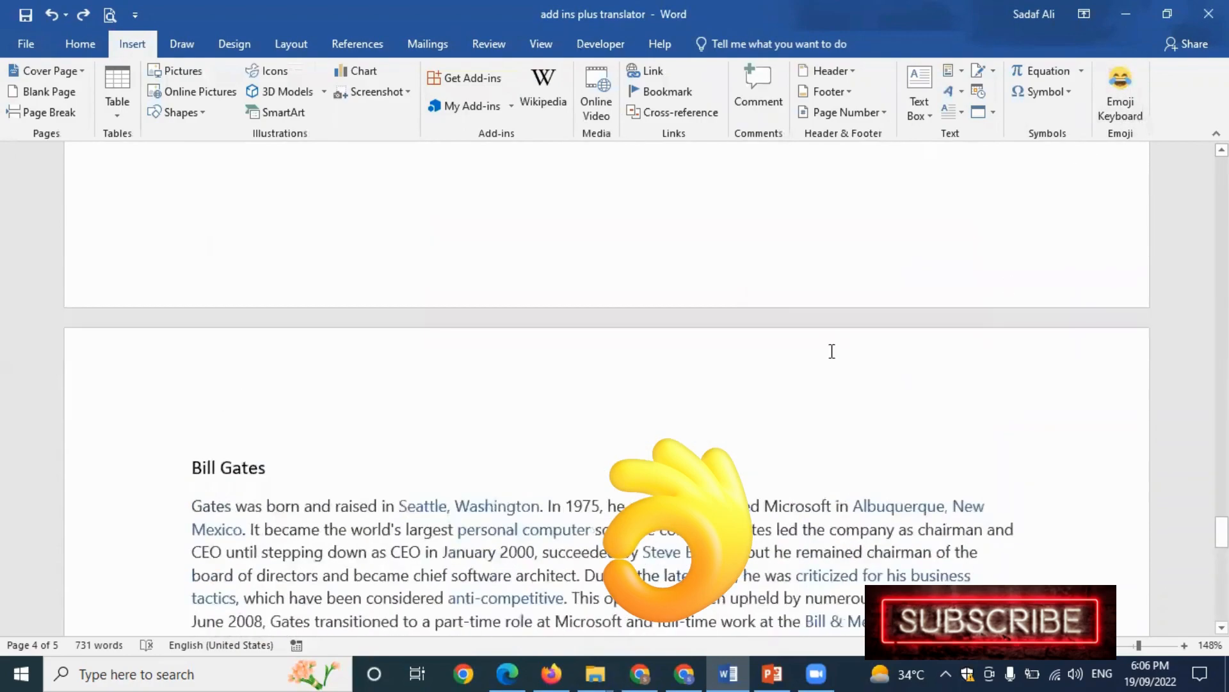
scroll(643, 452, up, 3)
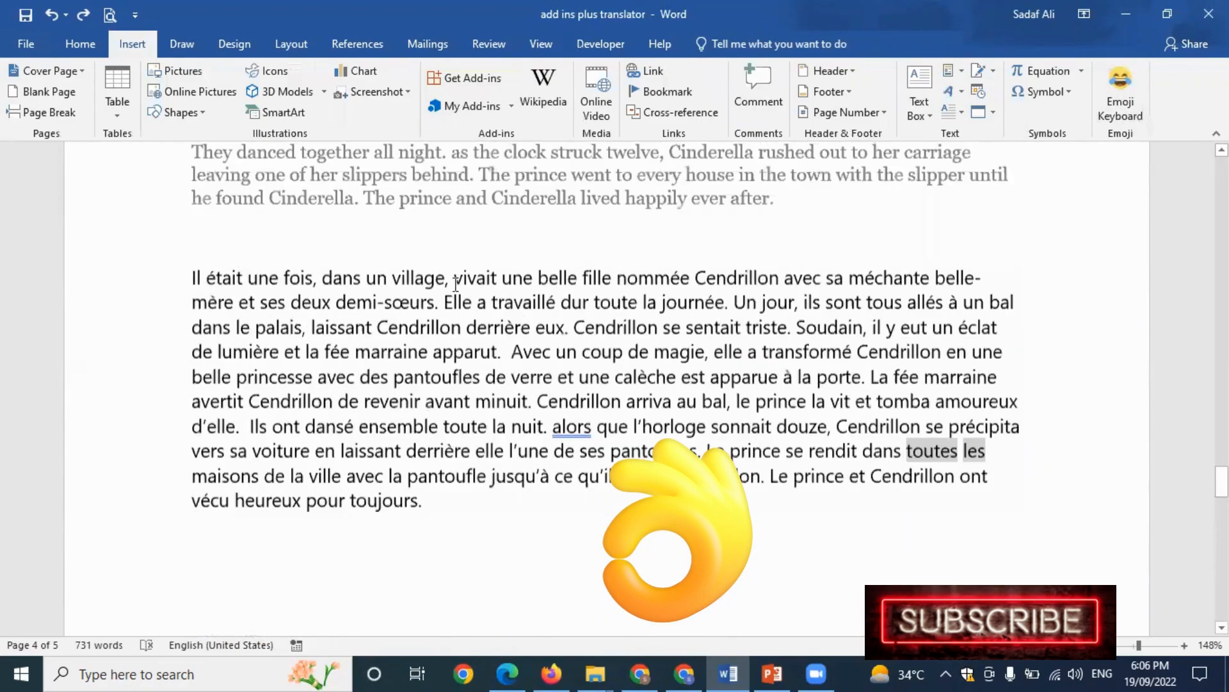
scroll(455, 283, up, 6)
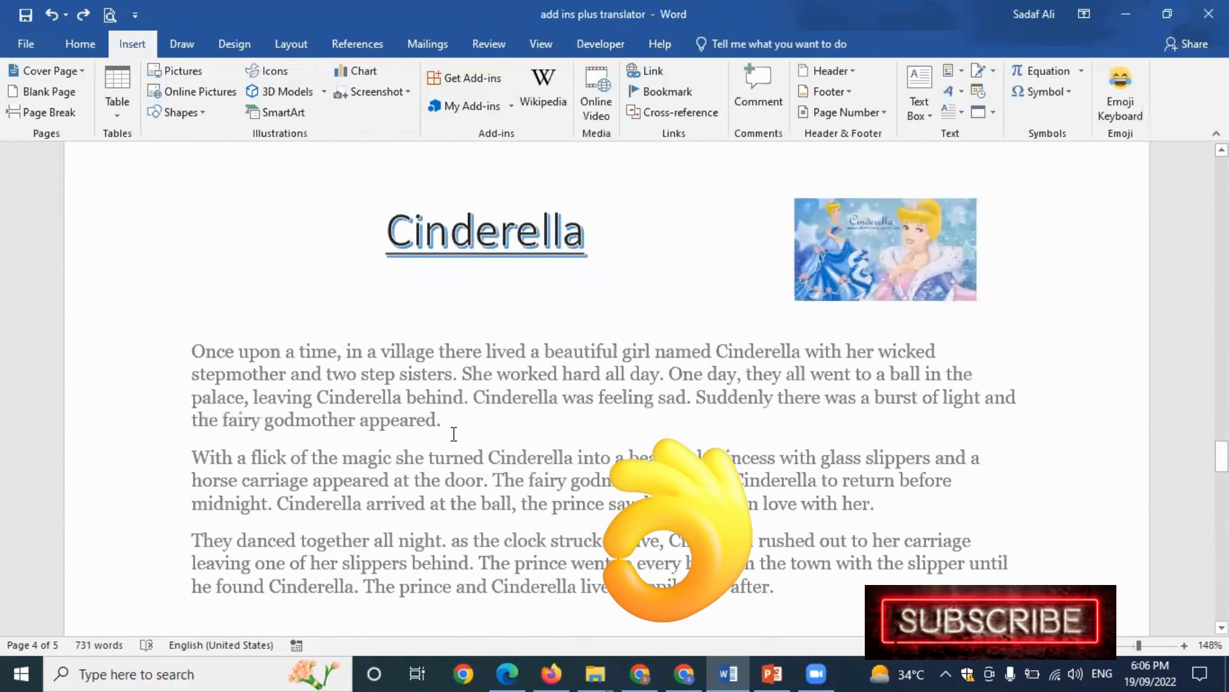
key(Return)
scroll(1133, 276, down, 2)
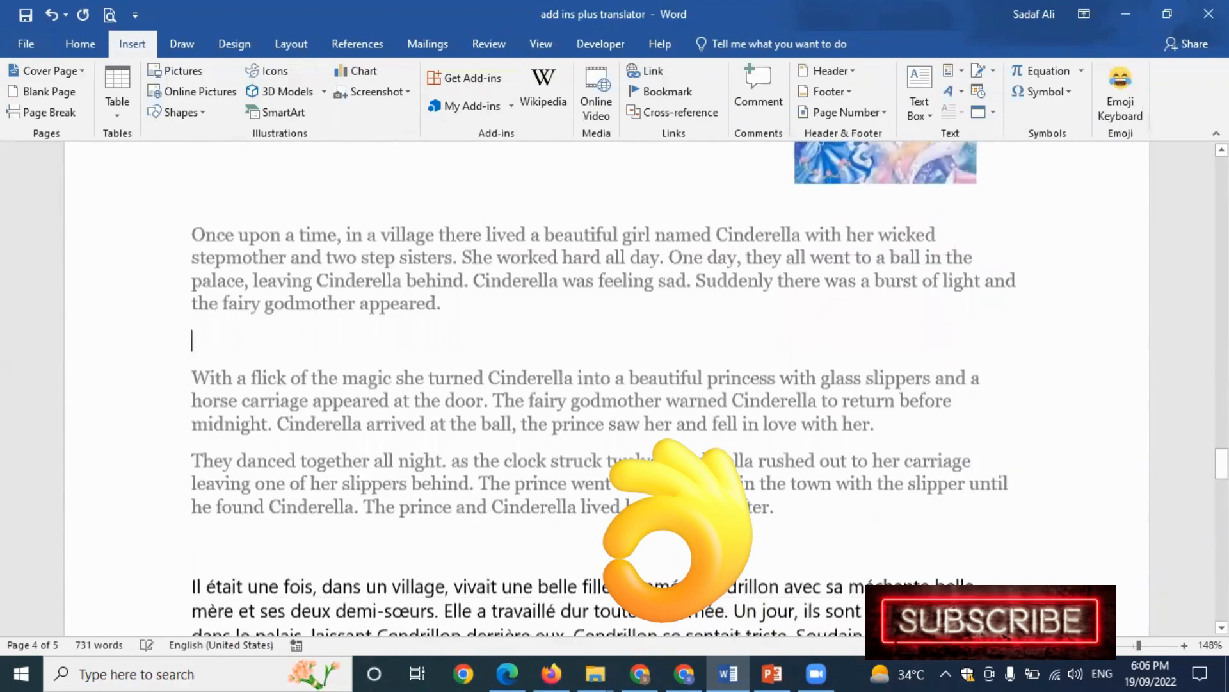
Browse the Emoji Keyboard's categories and insert the smiling heart-eyes emoji from Smileys & People on the empty line
click(1122, 125)
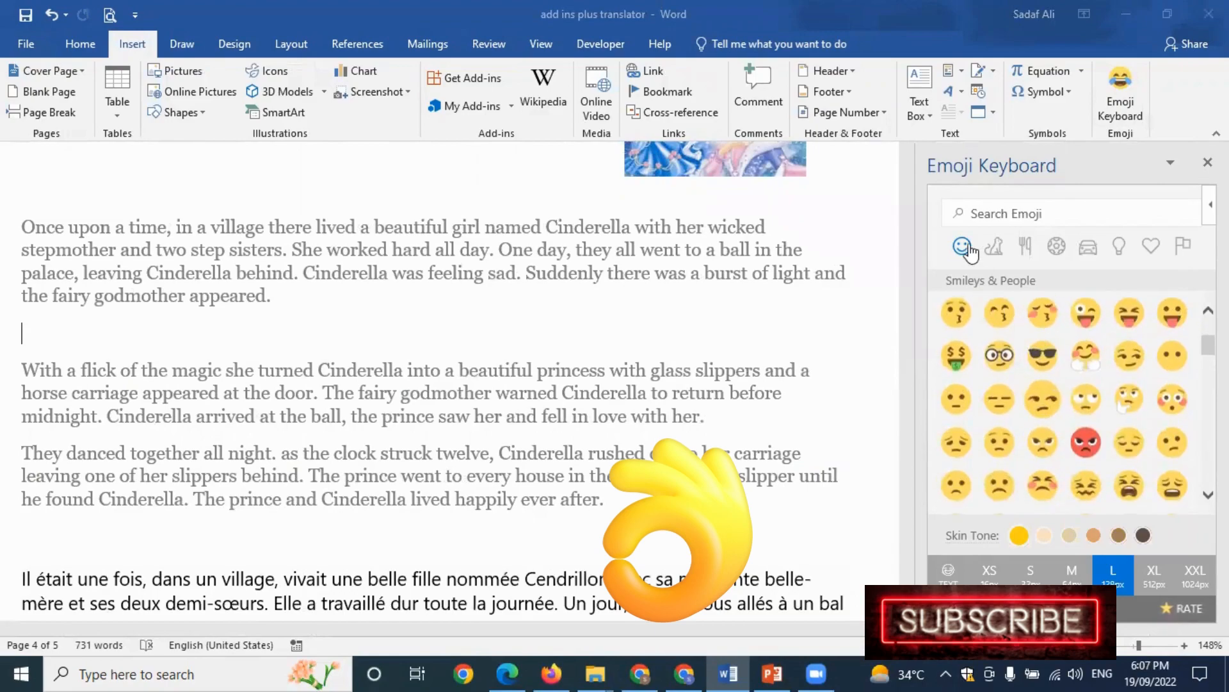
scroll(1102, 437, down, 5)
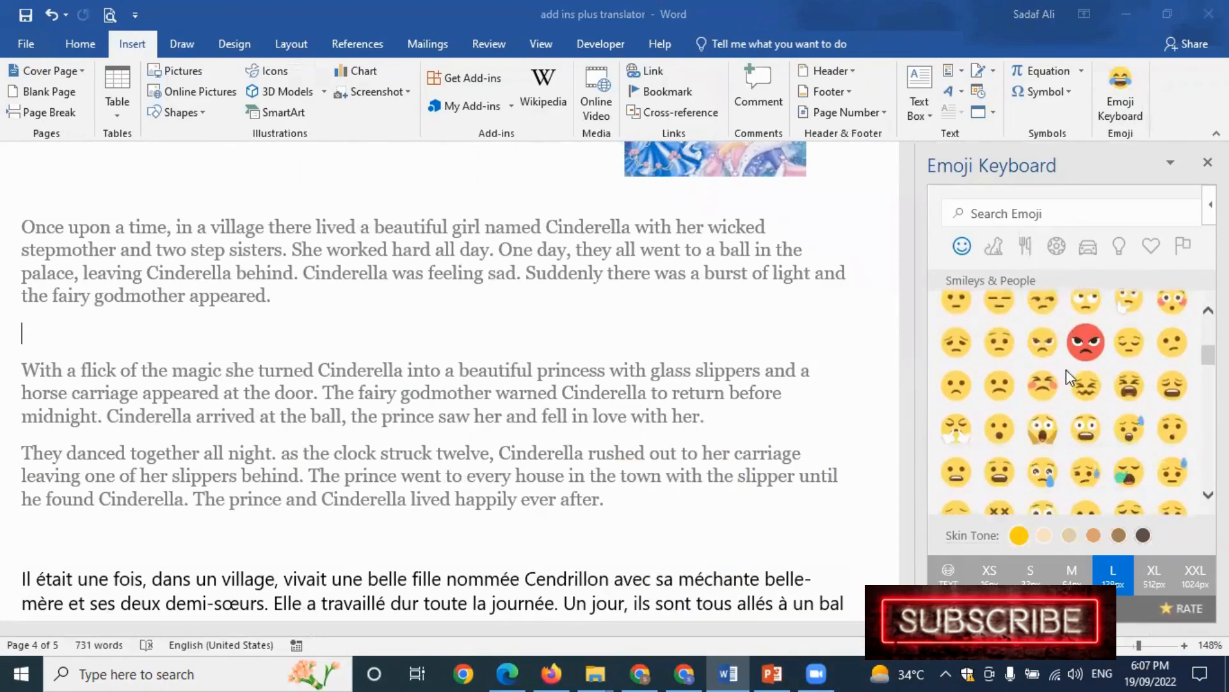
scroll(1063, 408, down, 3)
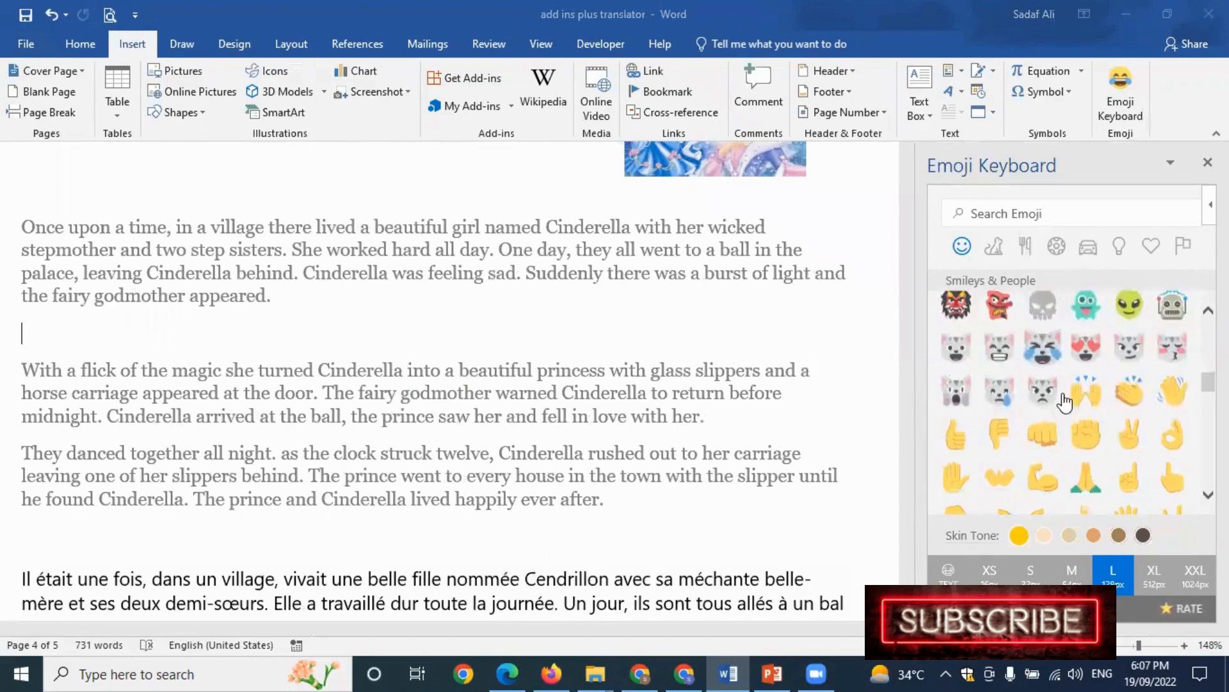
scroll(1063, 397, up, 5)
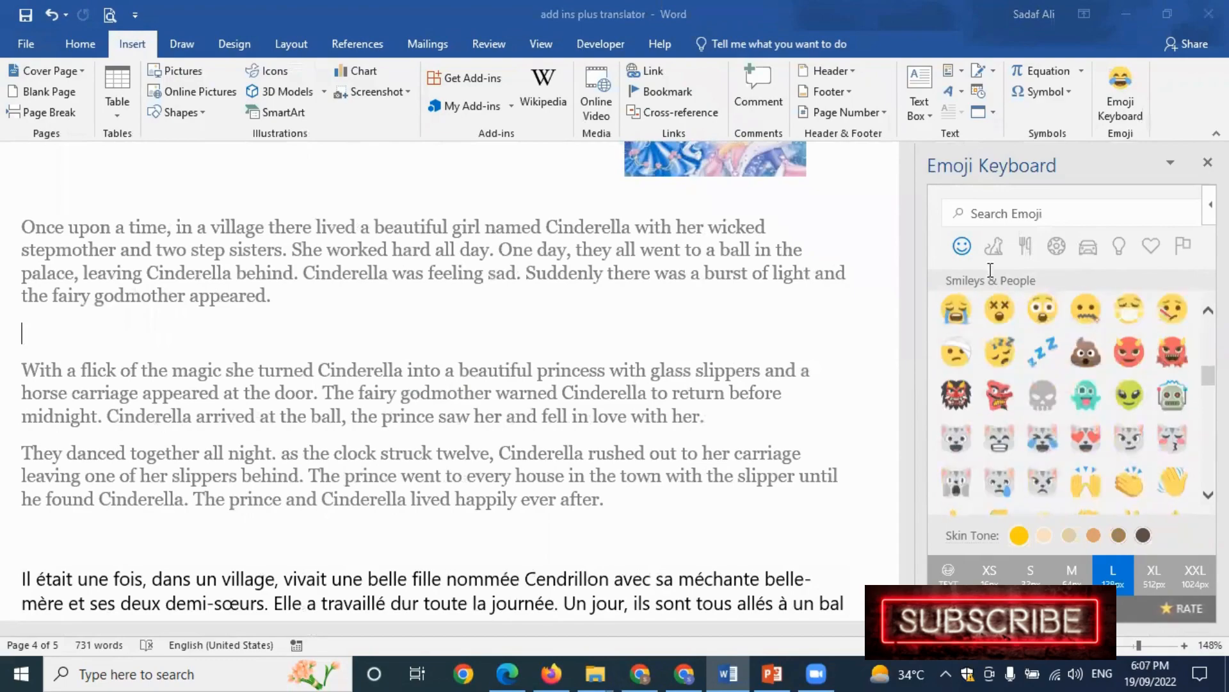
click(1025, 249)
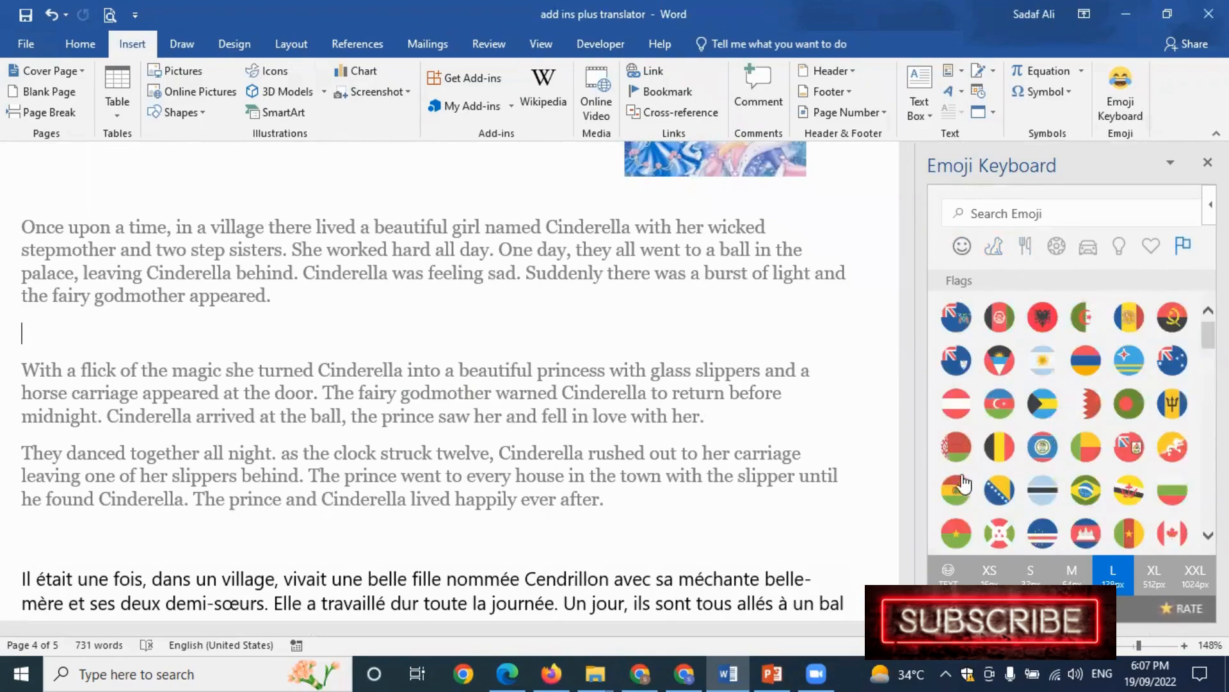
click(963, 242)
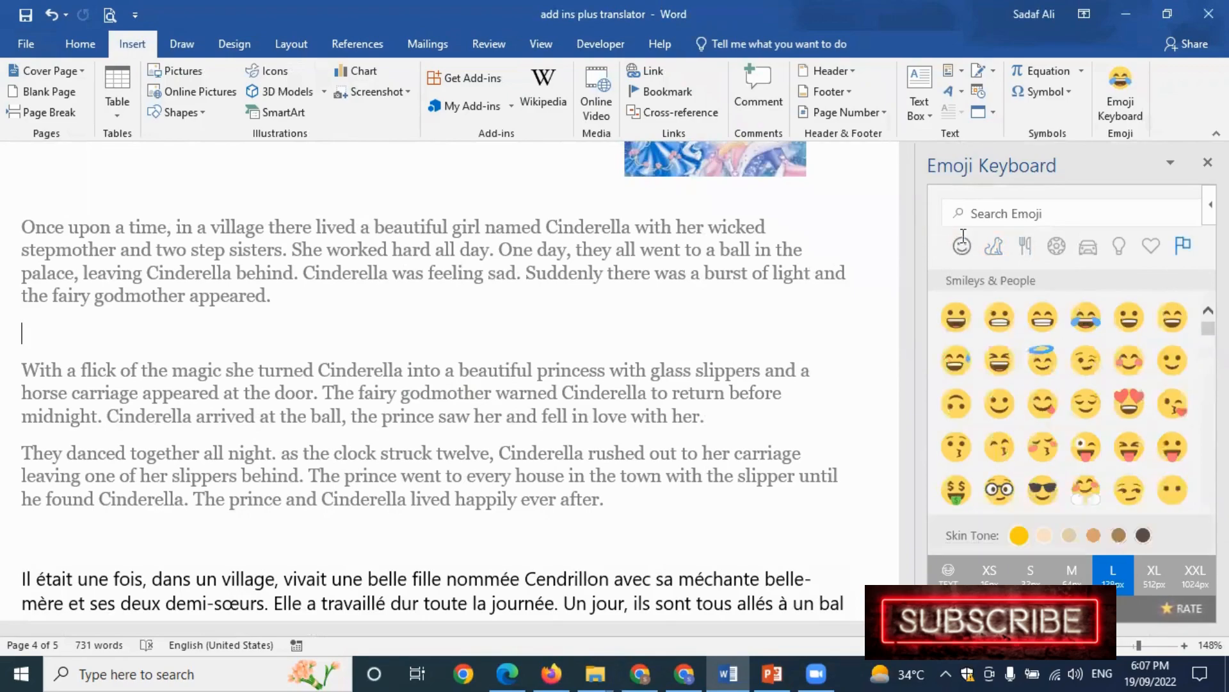
click(1129, 400)
scroll(114, 198, down, 3)
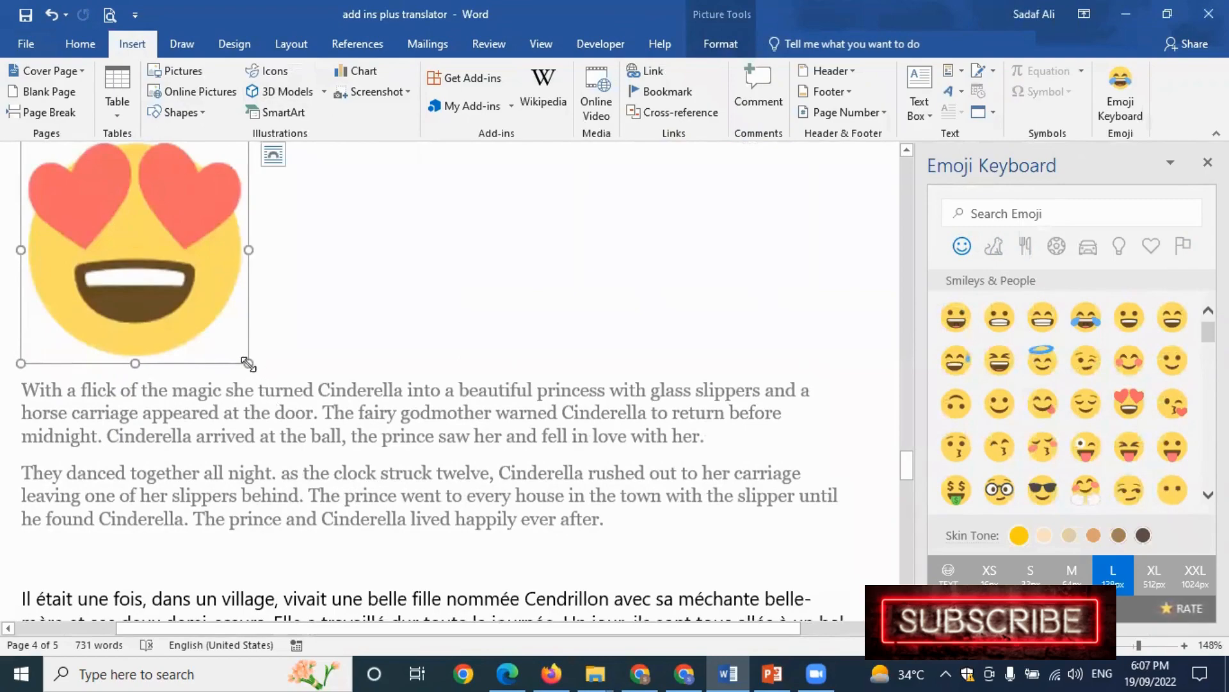
Shrink the heart-eyes emoji to about half its size and set its text wrapping to Through
drag(248, 363, 135, 249)
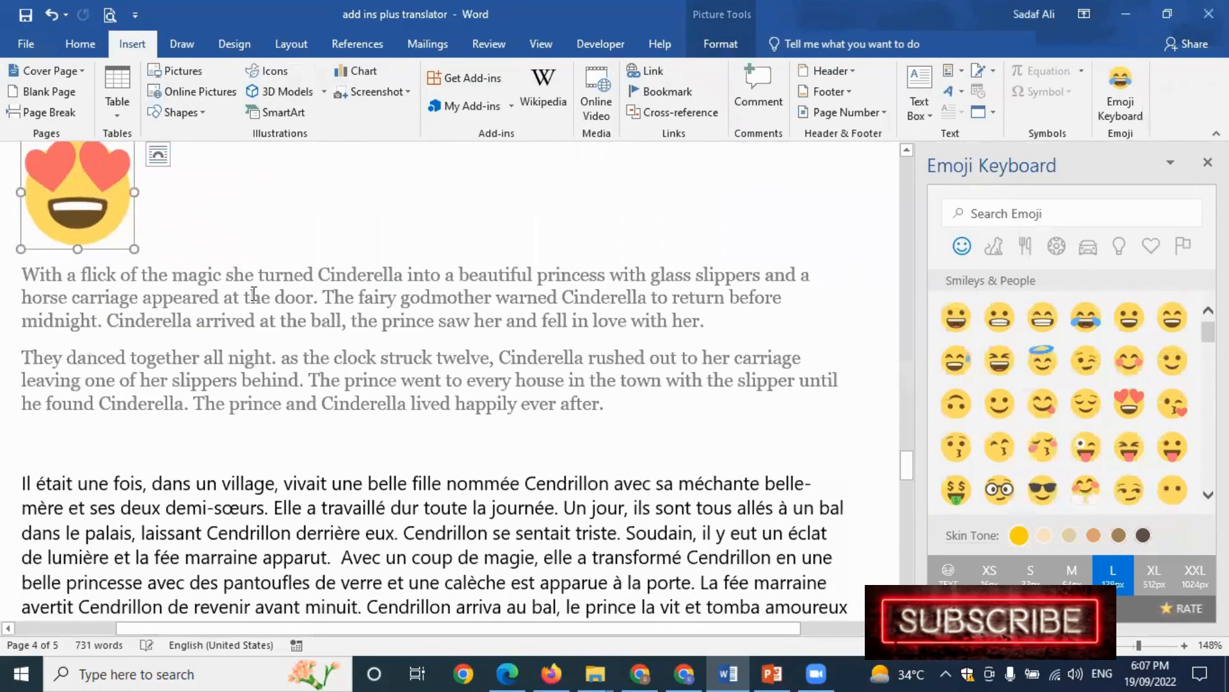
click(158, 154)
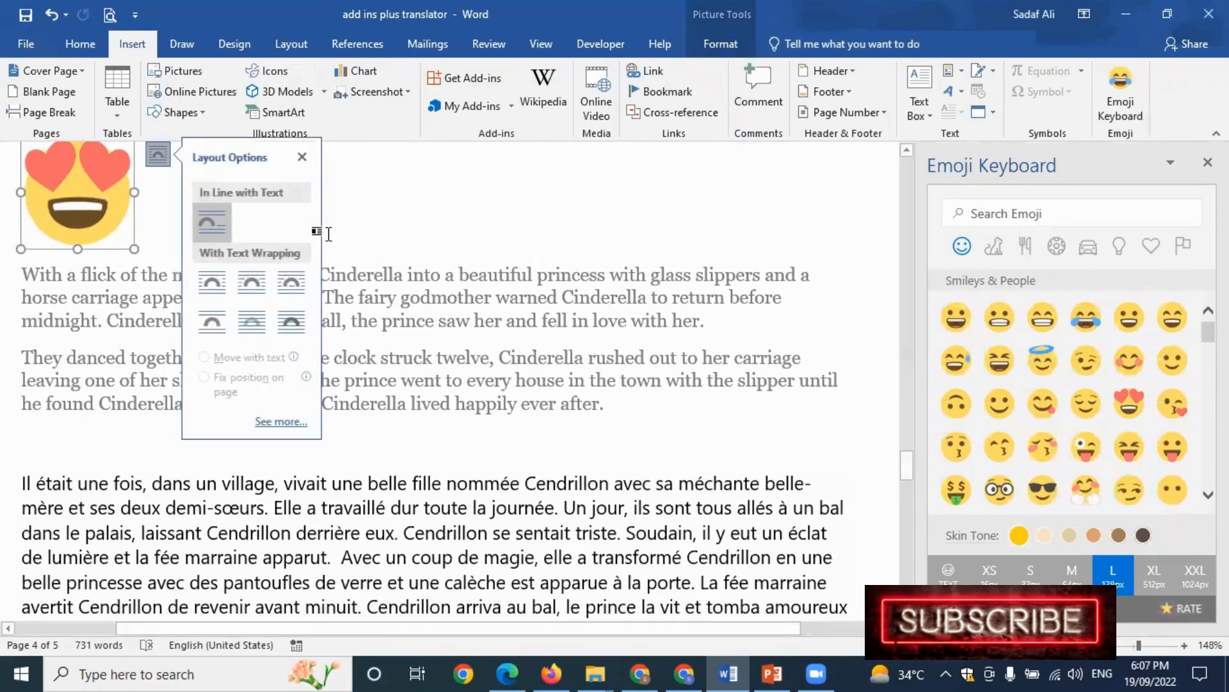
click(286, 281)
drag(128, 237, 414, 118)
scroll(769, 421, up, 1)
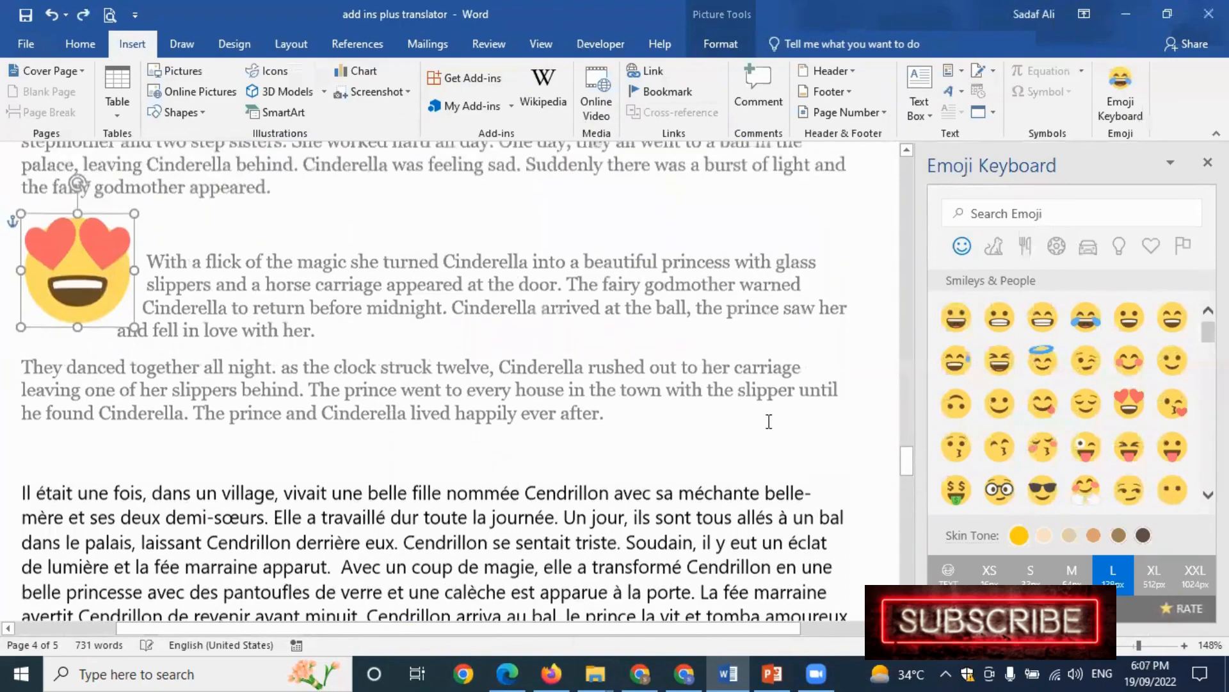
Move the heart-eyes emoji up beside the Cinderella title and deselect it
scroll(72, 283, up, 2)
scroll(90, 352, up, 1)
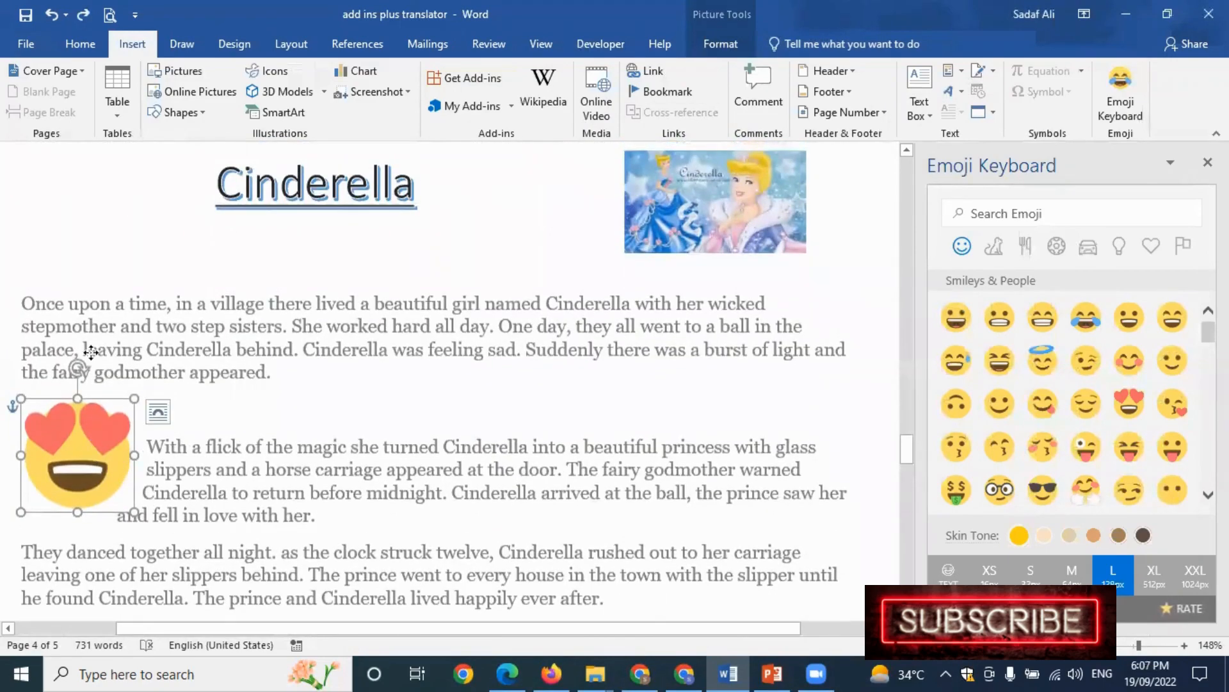
drag(90, 351, 106, 208)
click(609, 493)
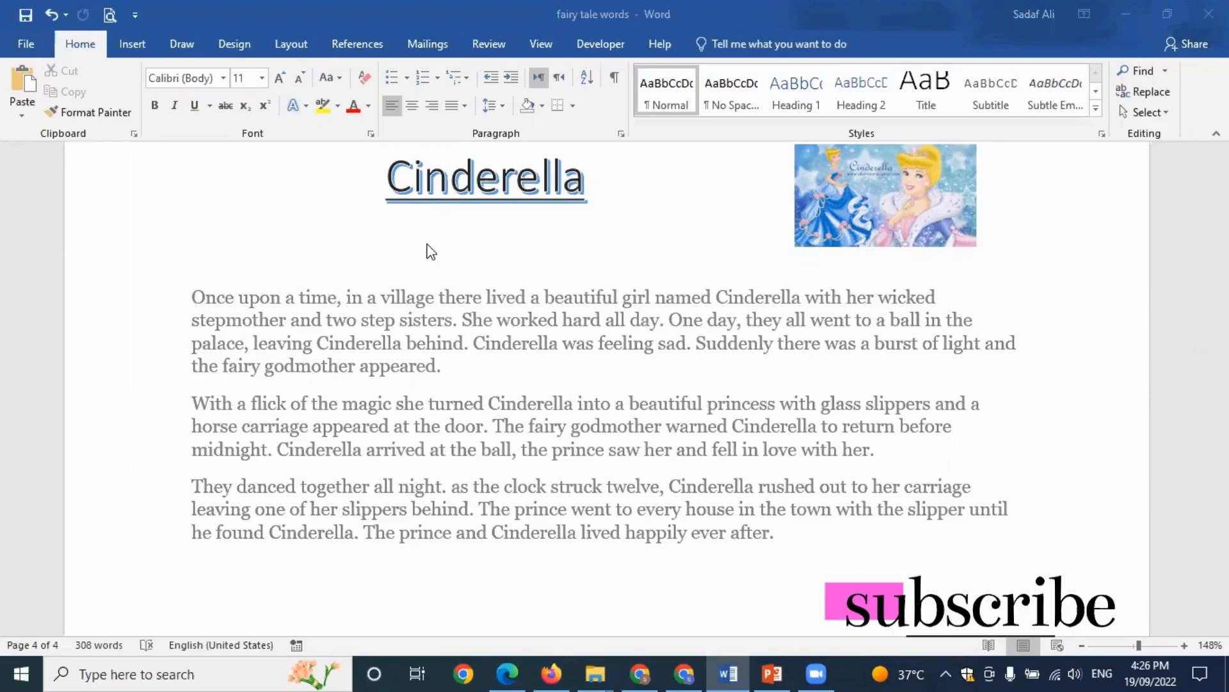
Select the three English Cinderella paragraphs in the fairy tale words document and open the Translator for the selection
scroll(516, 428, down, 1)
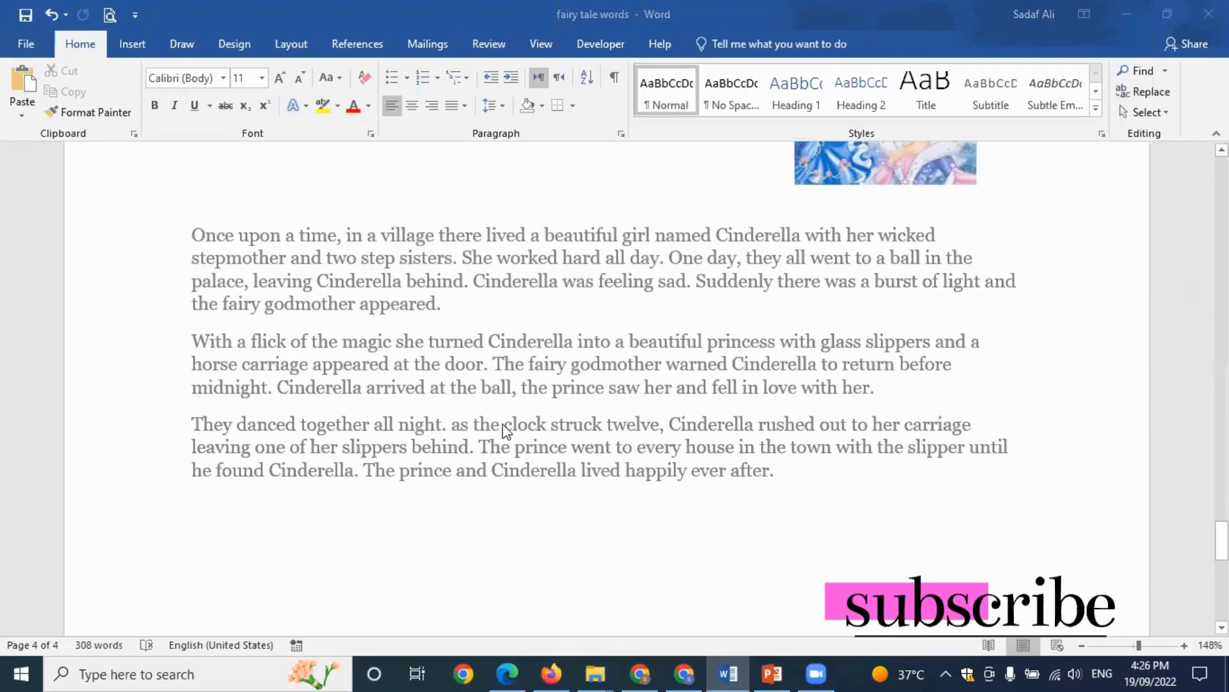
scroll(602, 379, up, 2)
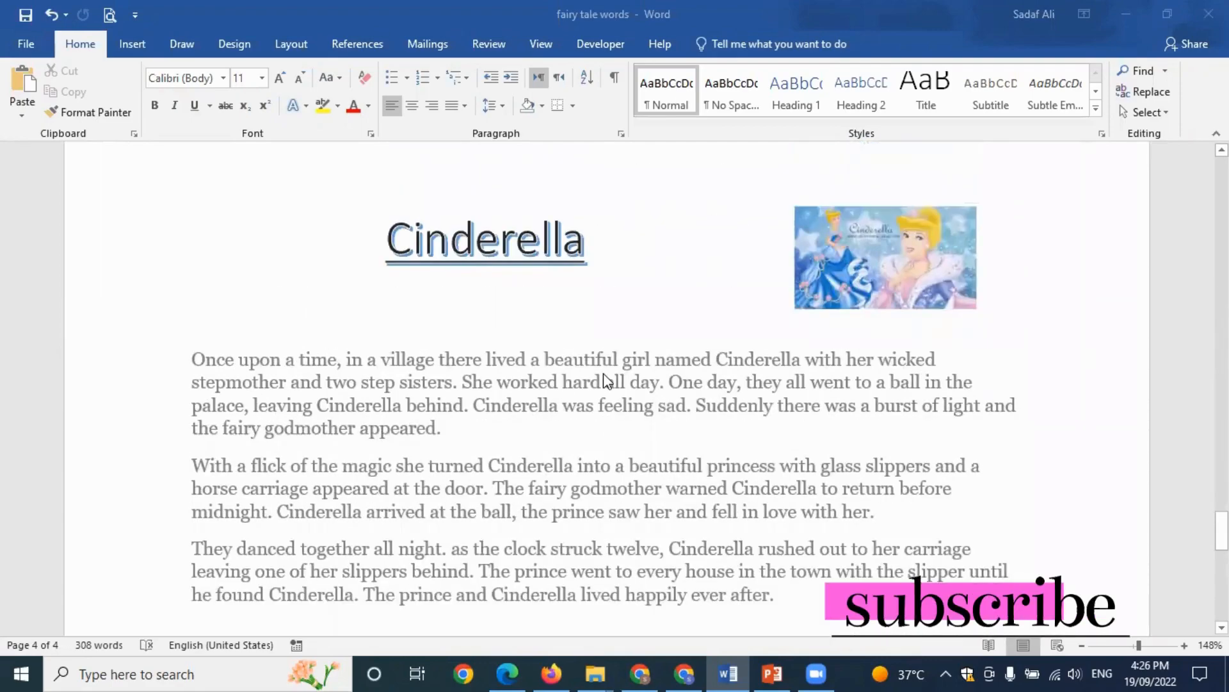
scroll(401, 308, down, 1)
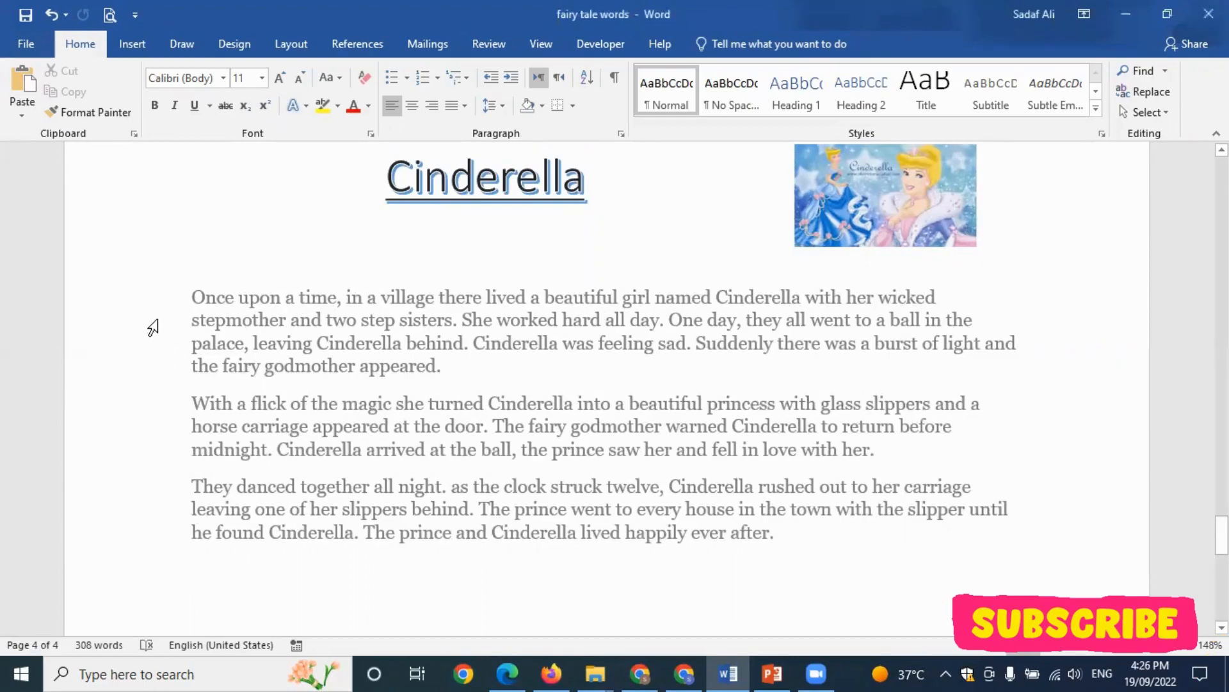
drag(164, 308, 181, 534)
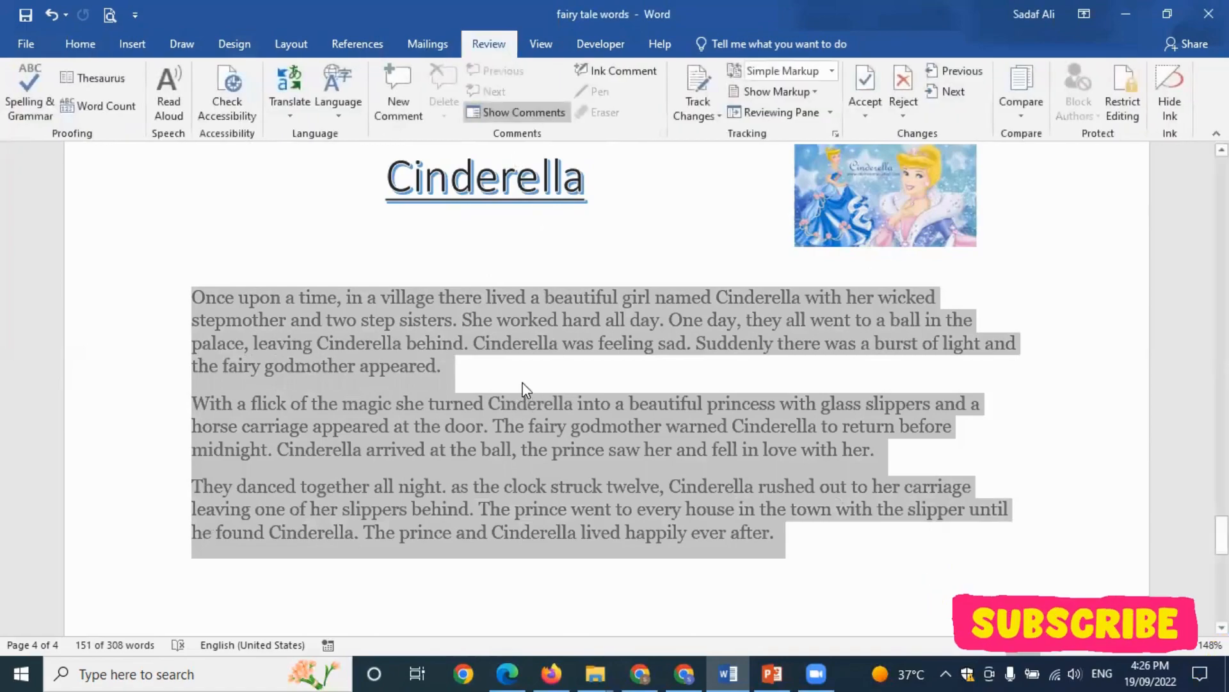
click(290, 116)
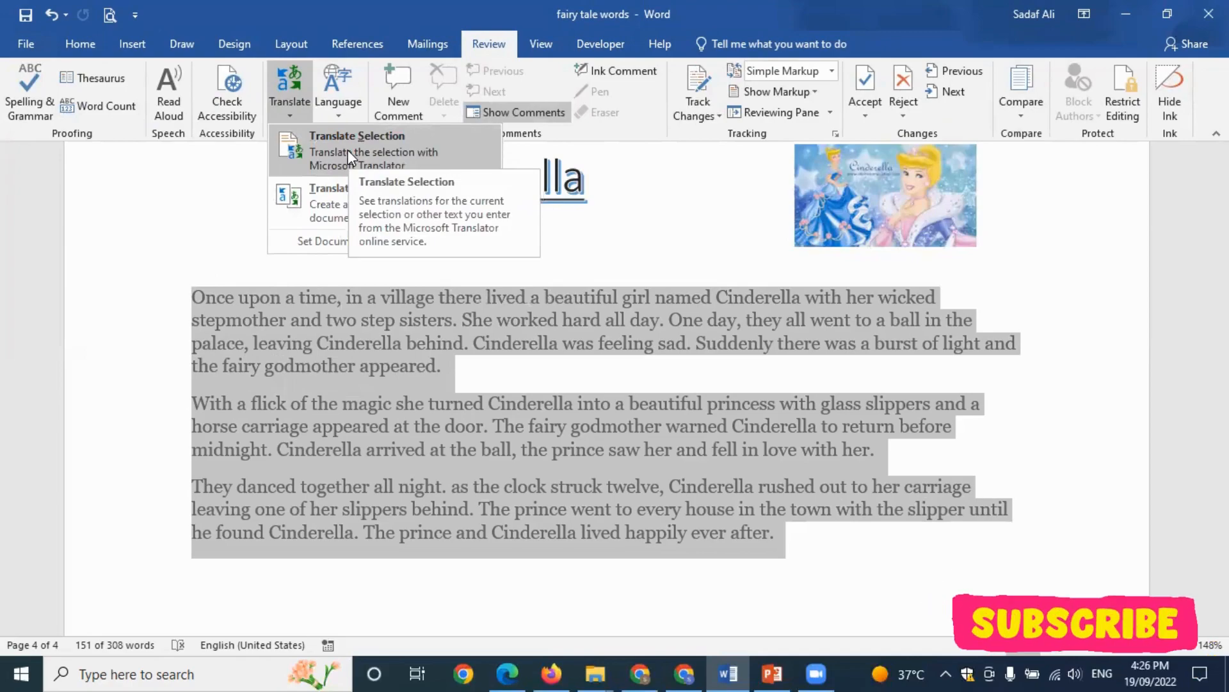
click(386, 140)
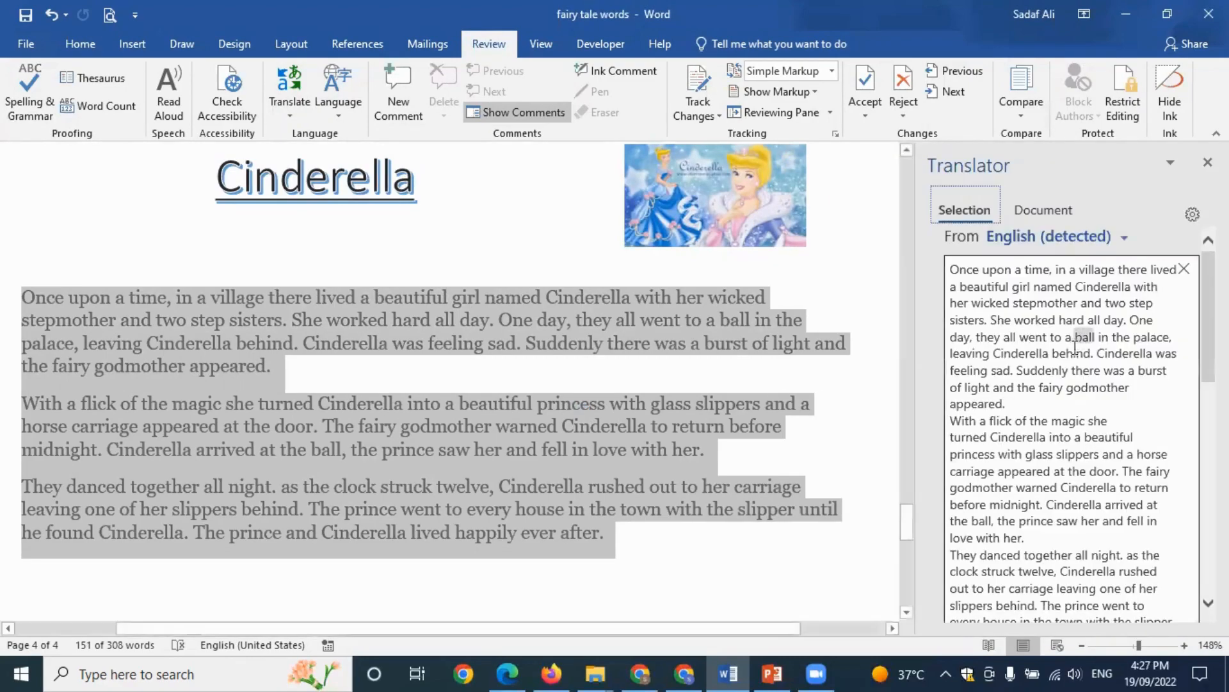
Set the Translator's target language to French for the selected Cinderella story
scroll(750, 428, up, 1)
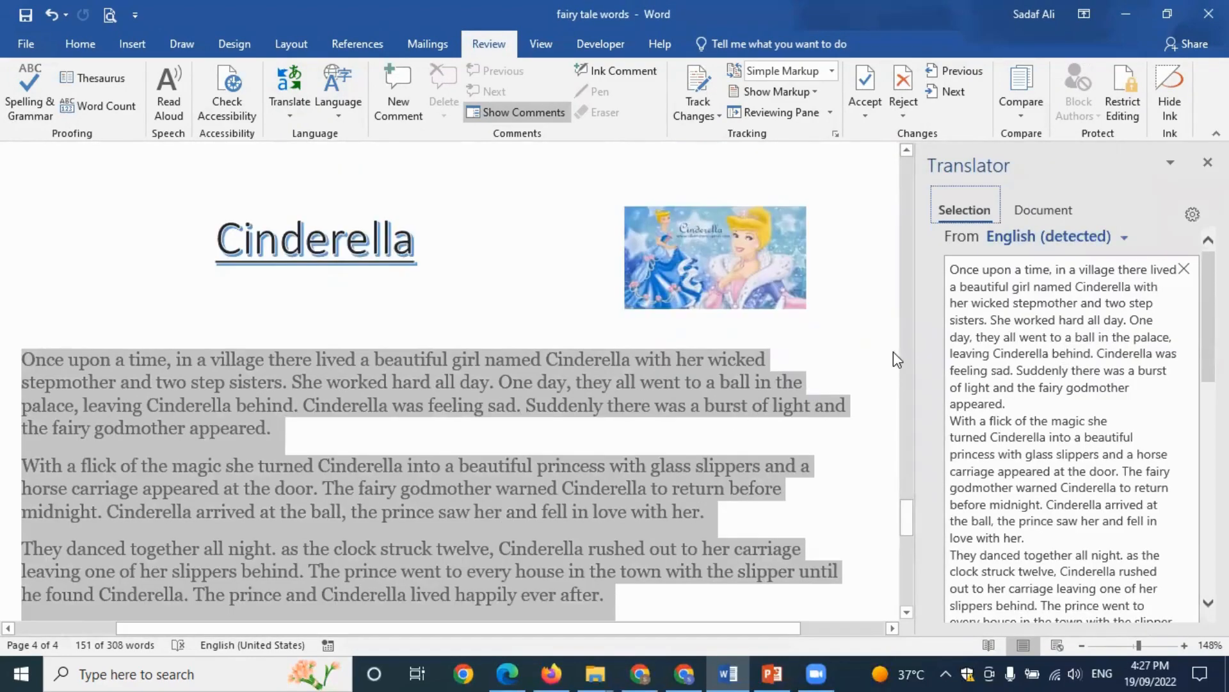
scroll(1088, 376, down, 4)
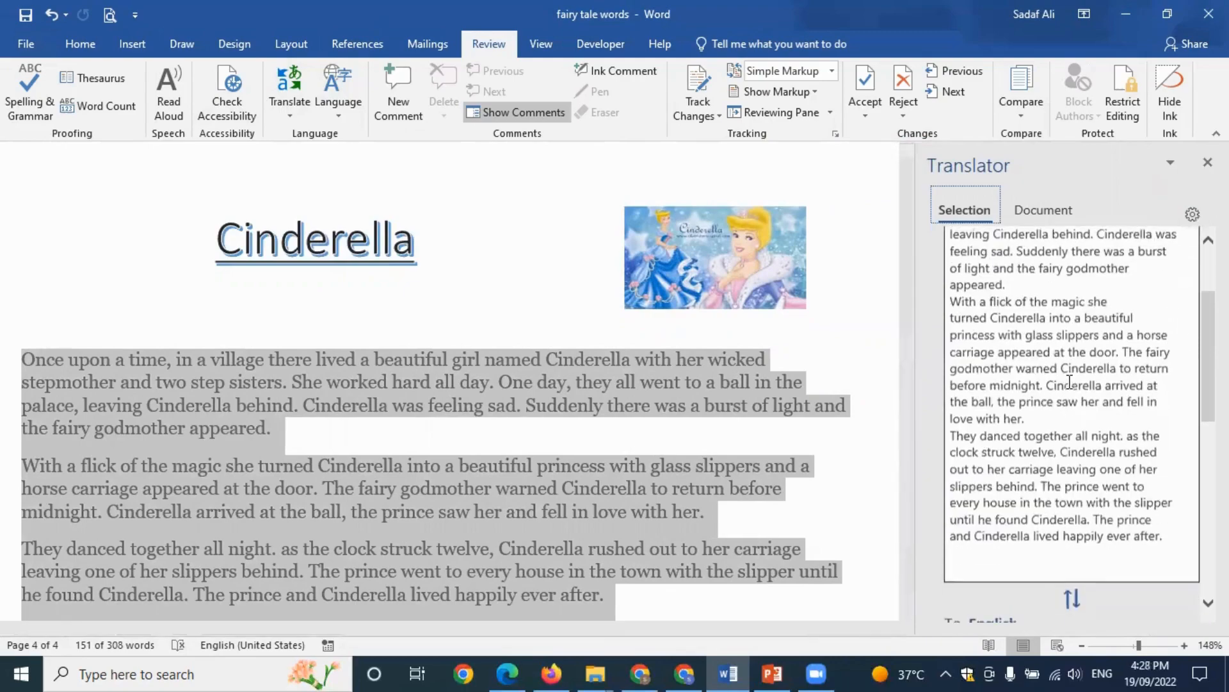
scroll(1089, 384, down, 5)
scroll(994, 320, up, 1)
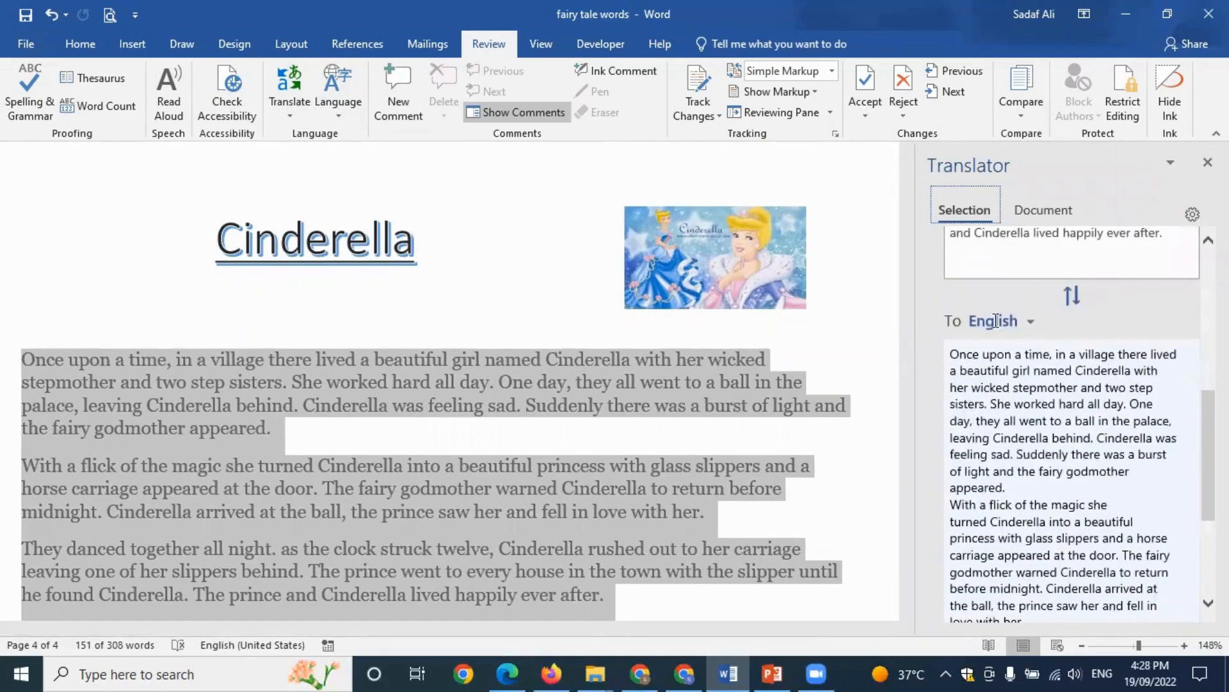
scroll(1077, 374, down, 1)
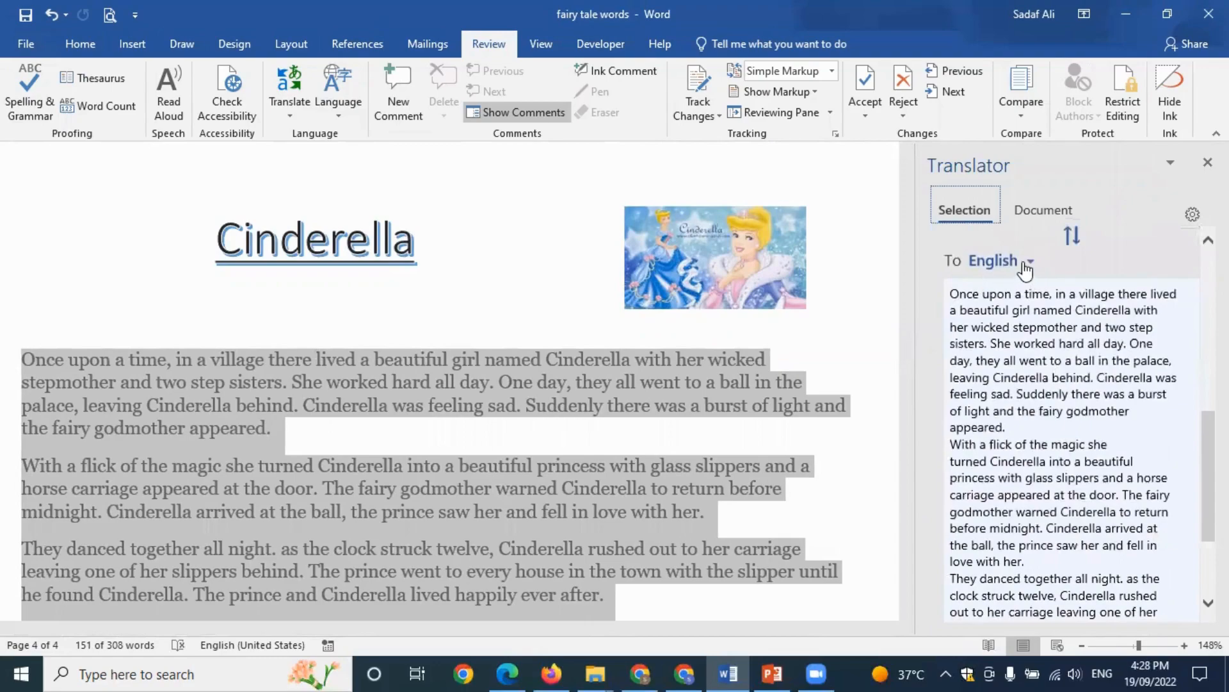
click(1025, 269)
scroll(1052, 378, down, 2)
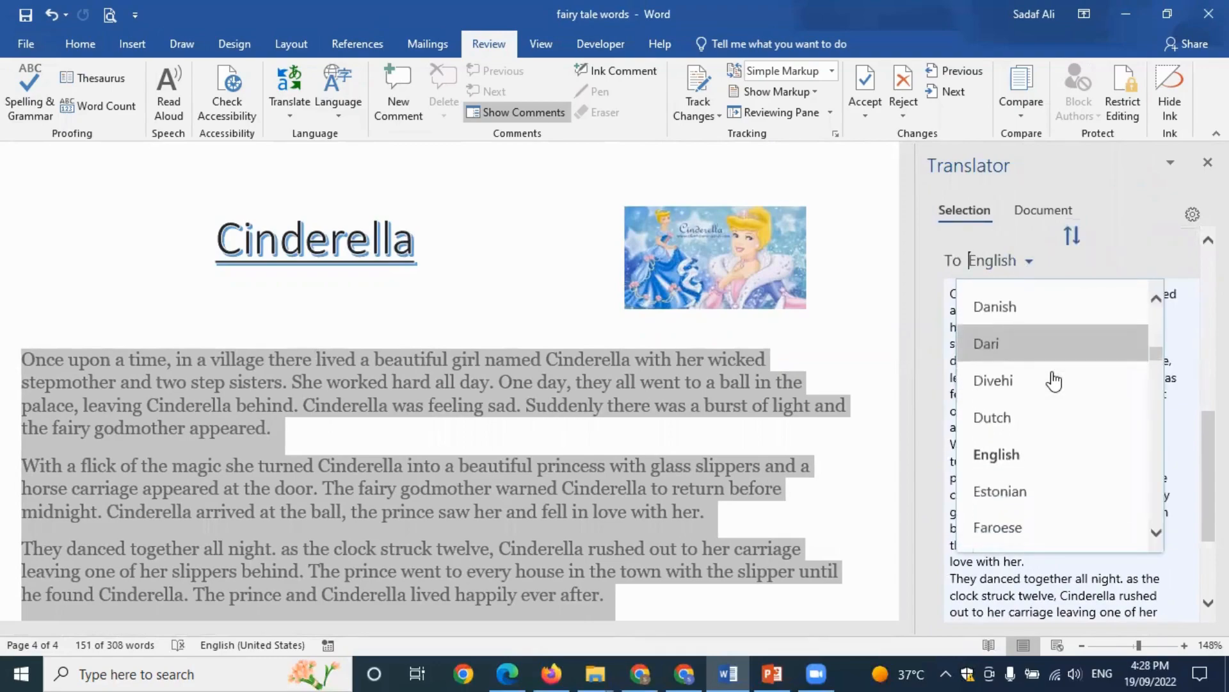
scroll(1054, 381, down, 1)
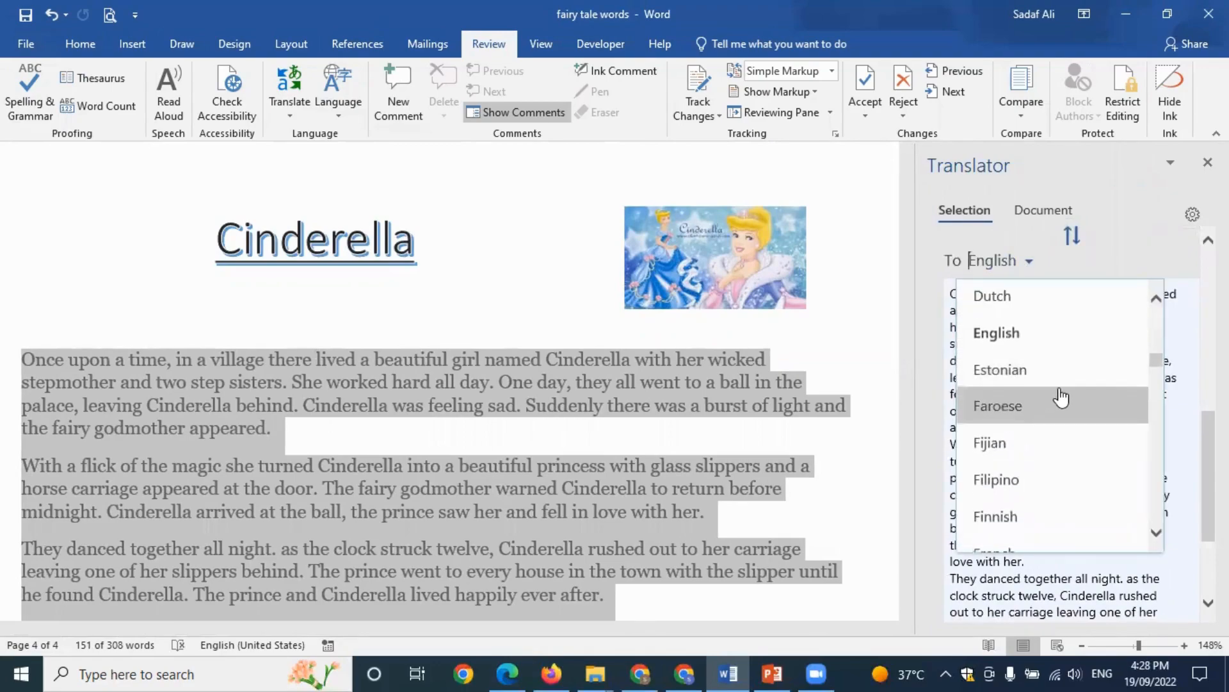
scroll(1060, 397, down, 1)
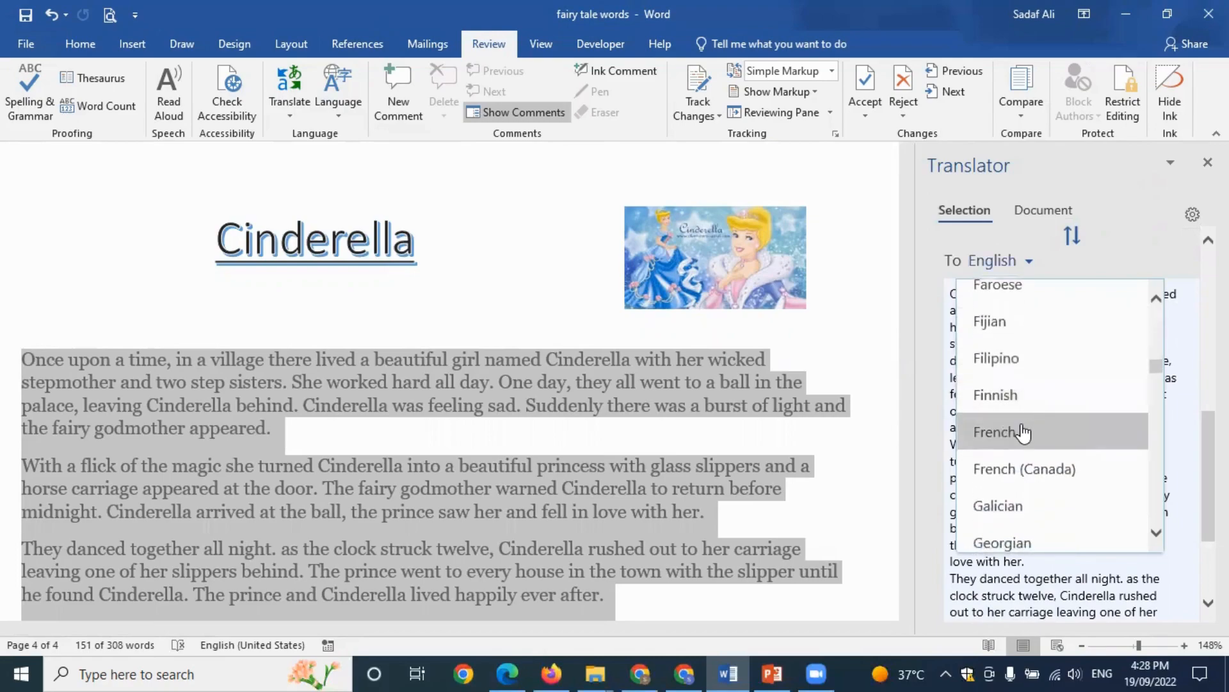
click(1023, 432)
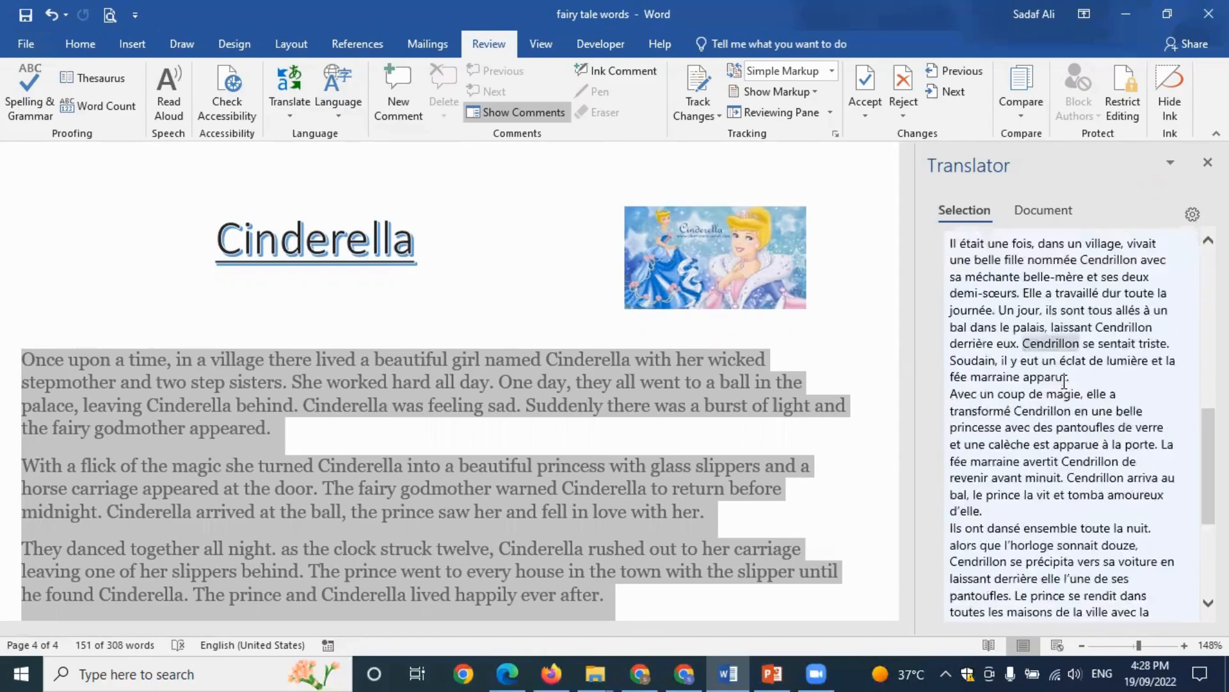
Copy the complete French translation from the Translator and paste it below the English Cinderella story
scroll(1100, 410, down, 5)
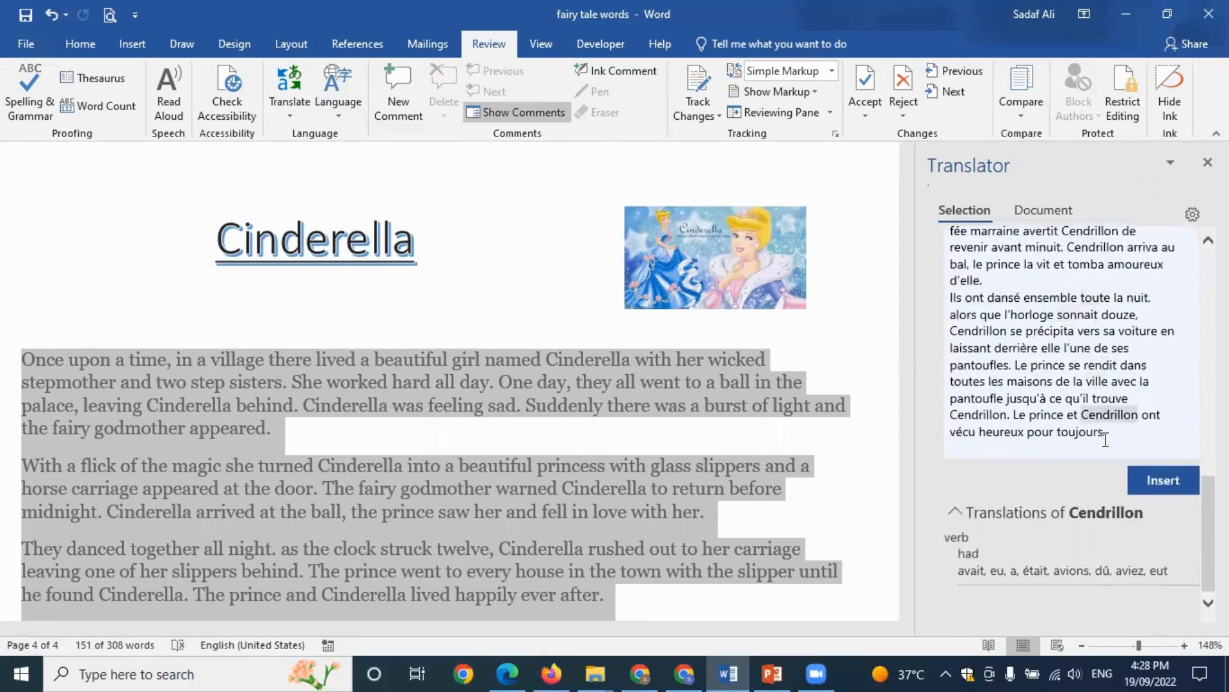
scroll(1088, 432, up, 2)
drag(1130, 441, 981, 290)
scroll(986, 294, up, 4)
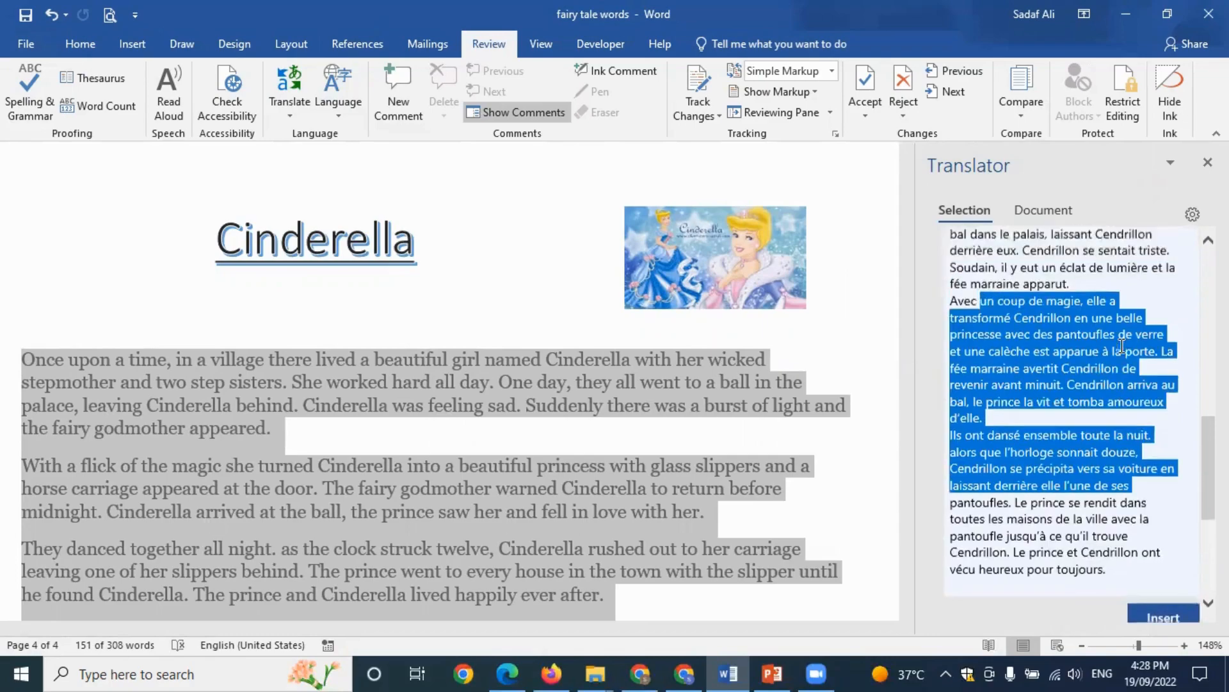
click(996, 452)
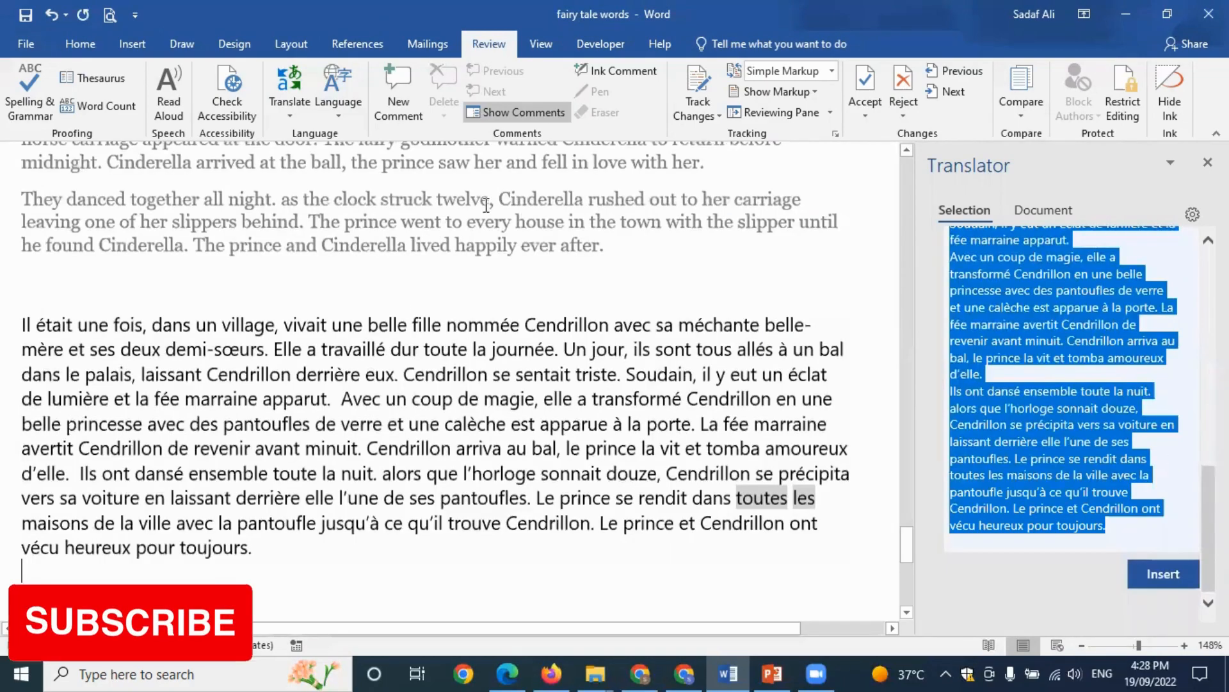
Switch the Translator's target language to Urdu and look through the translated story
scroll(1046, 362, up, 4)
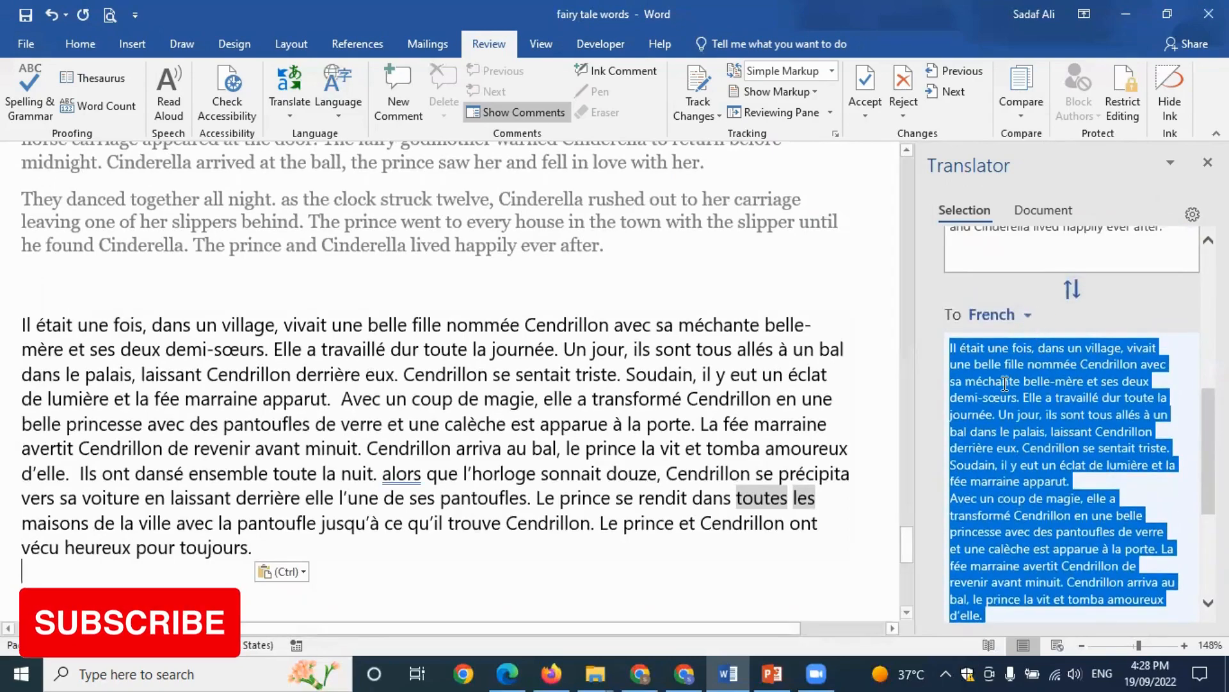
click(1026, 316)
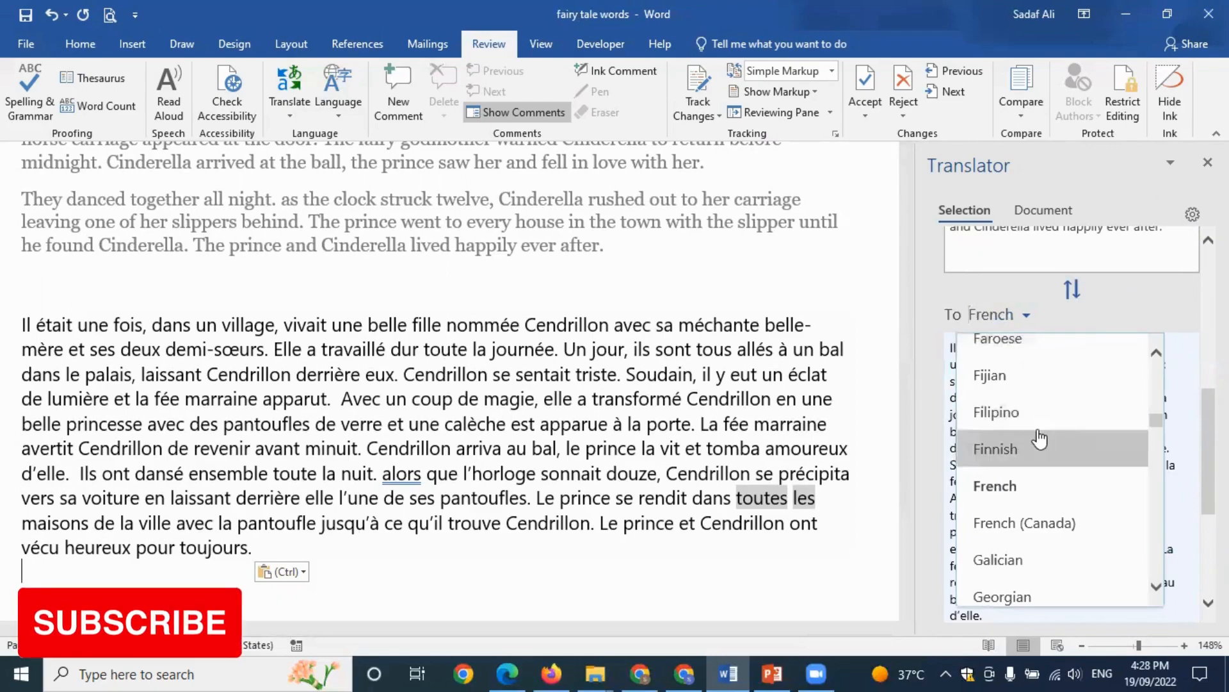
scroll(1023, 461, down, 15)
click(1023, 464)
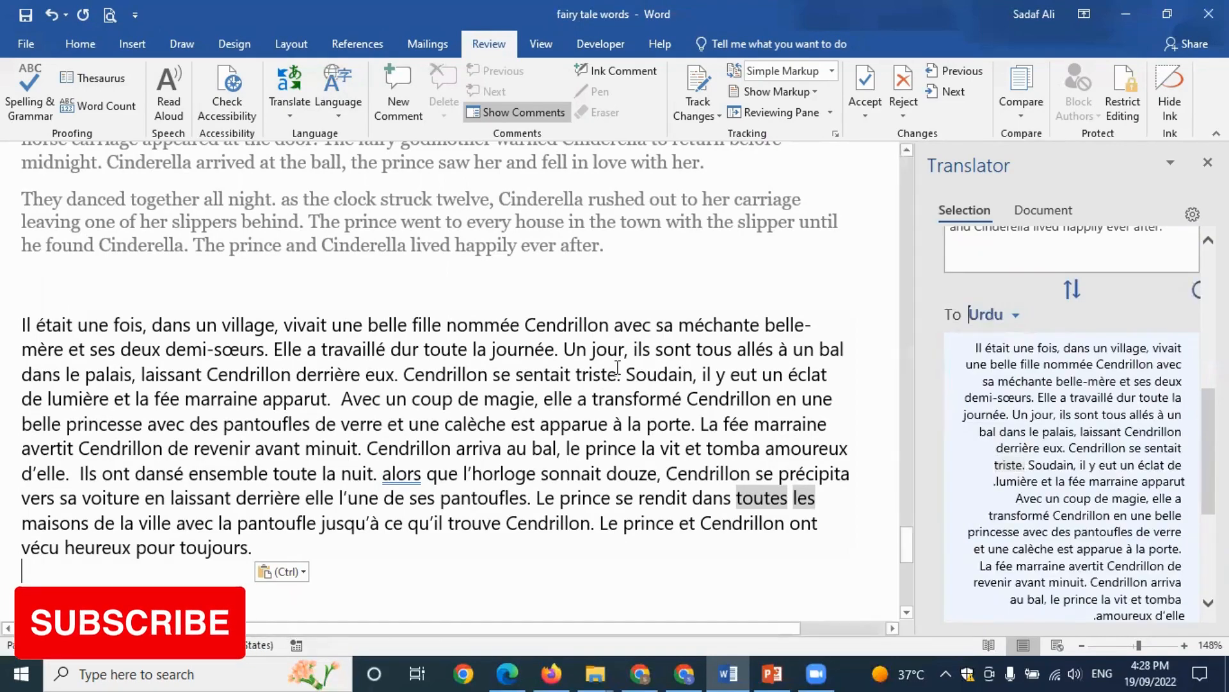
scroll(1107, 416, down, 5)
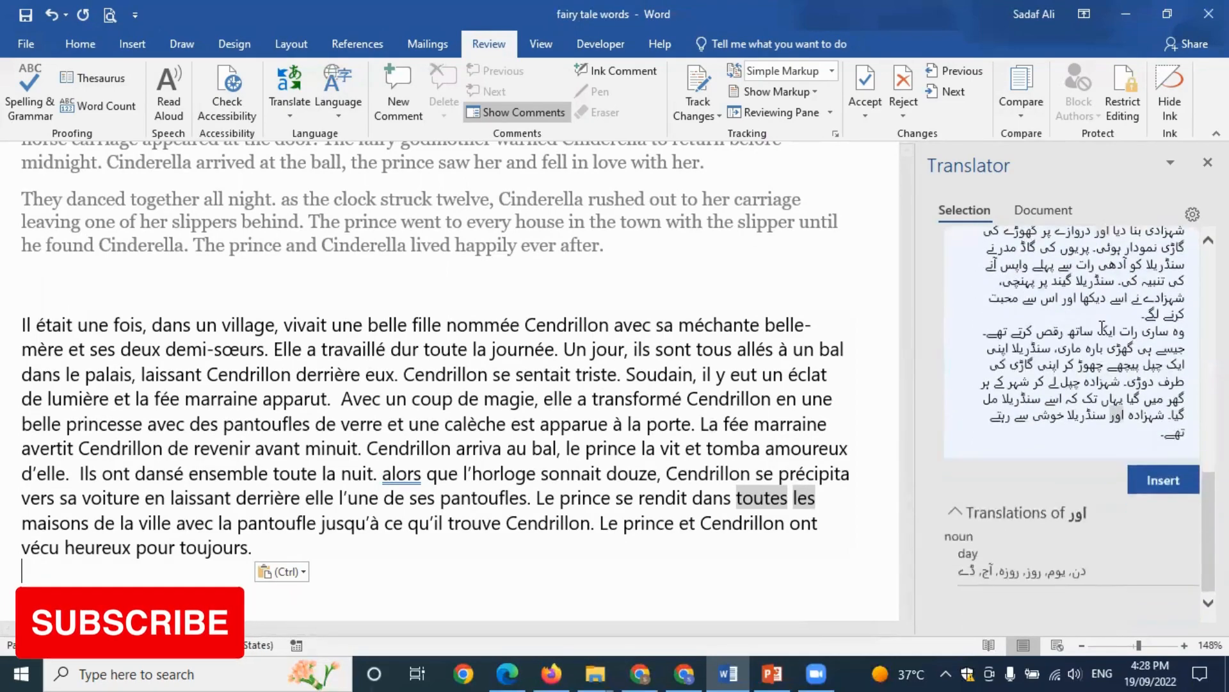
scroll(1088, 416, up, 10)
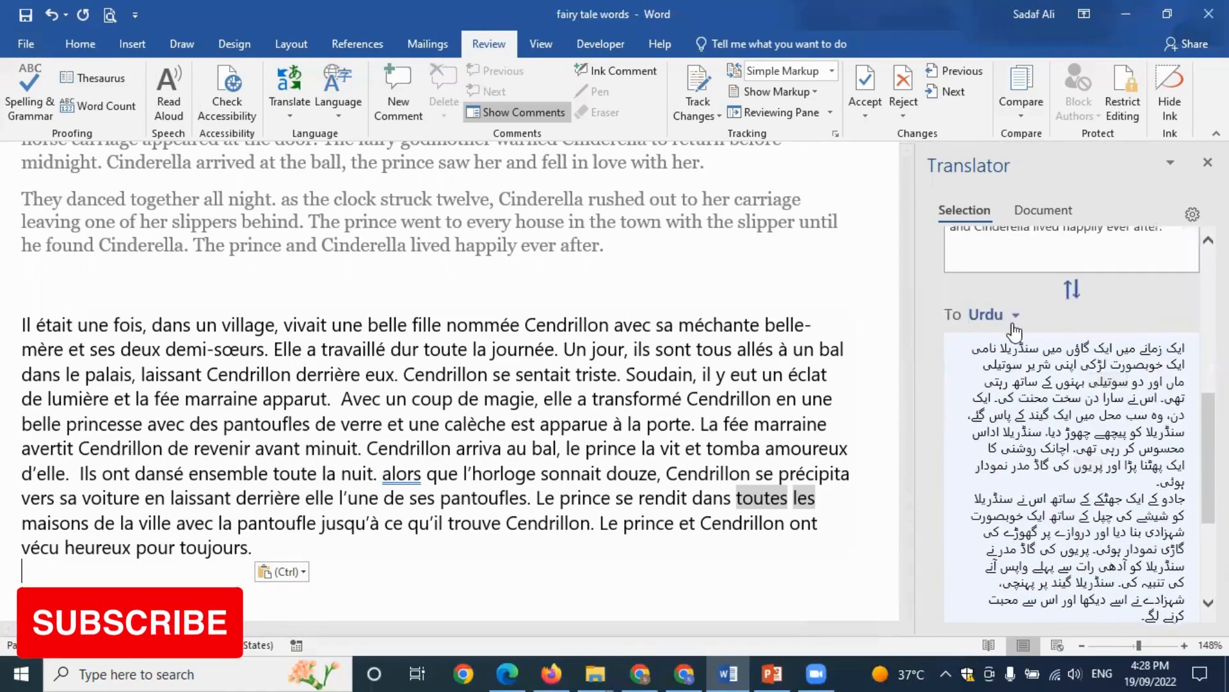
Change the Translator's target language to Arabic
click(1009, 317)
scroll(1039, 448, up, 15)
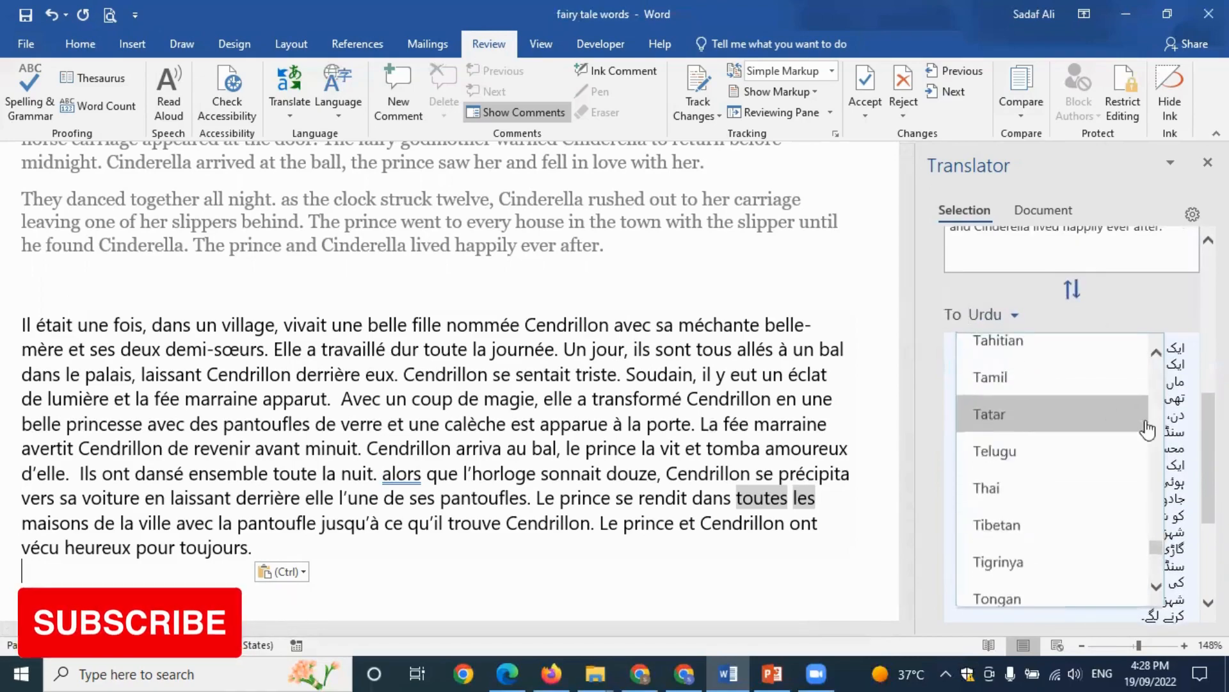
click(1039, 454)
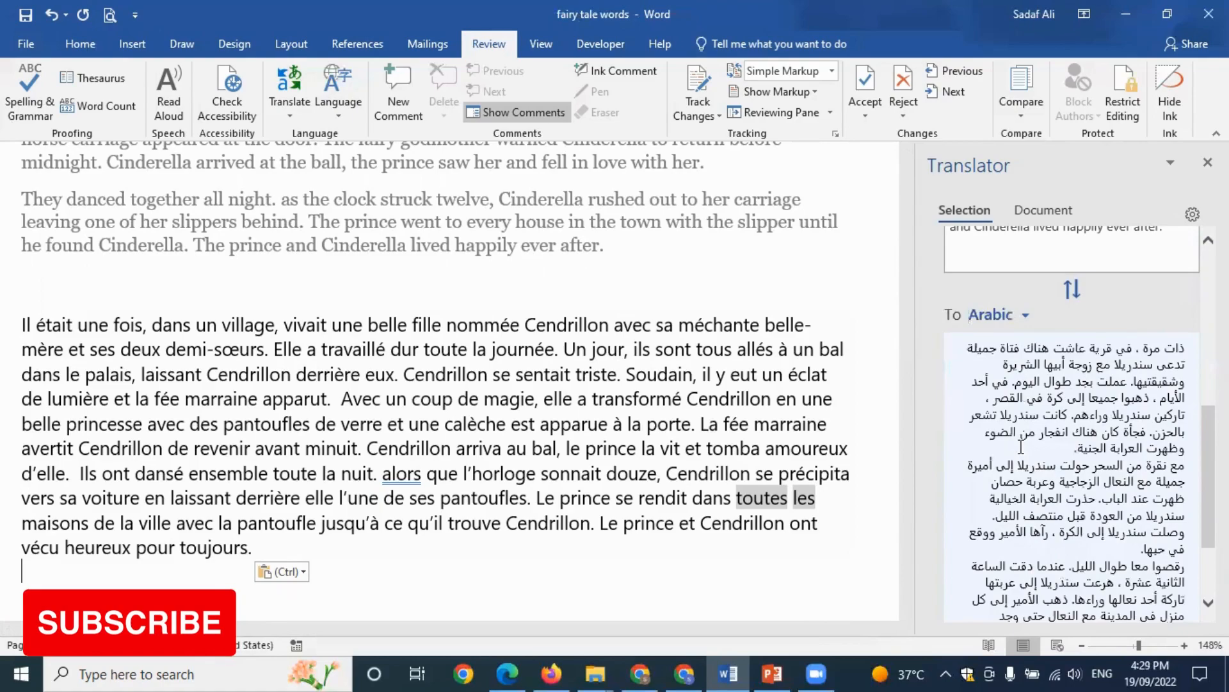